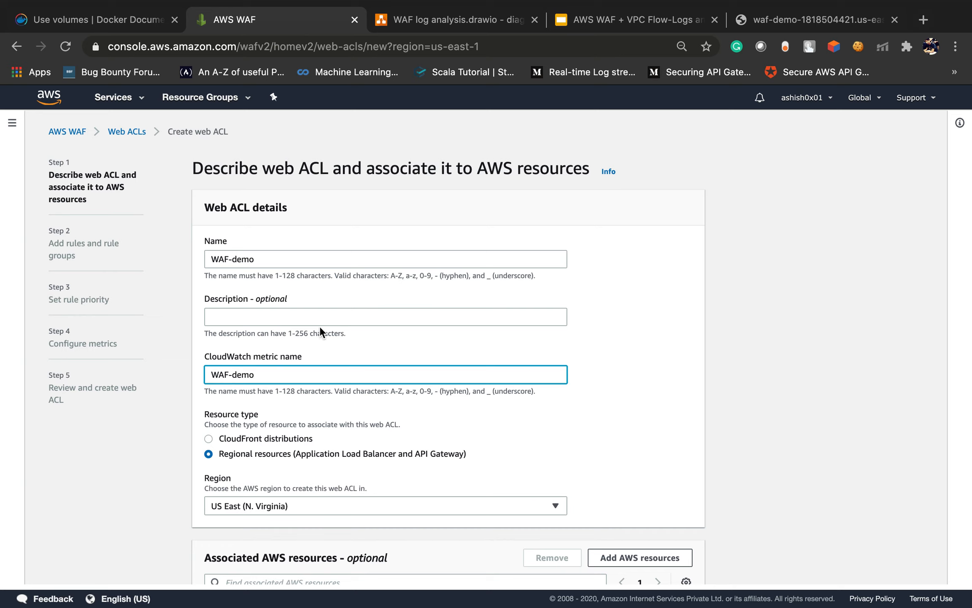
Switch the resource type to CloudFront distributions and back to Regional resources (Application Load Balancer and API Gateway).
scroll(333, 430, "down", 2)
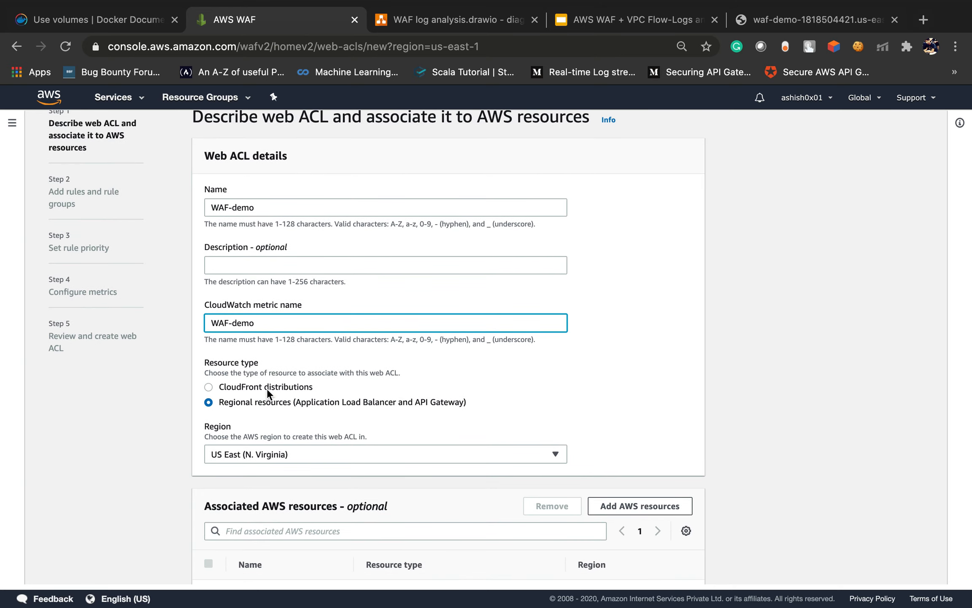
left_click(240, 363)
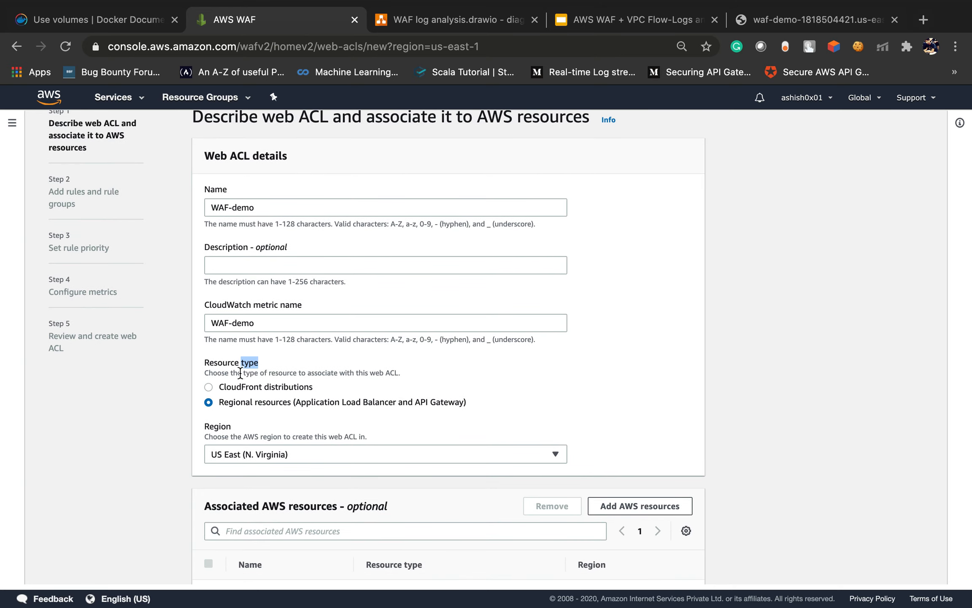
triple_click(244, 388)
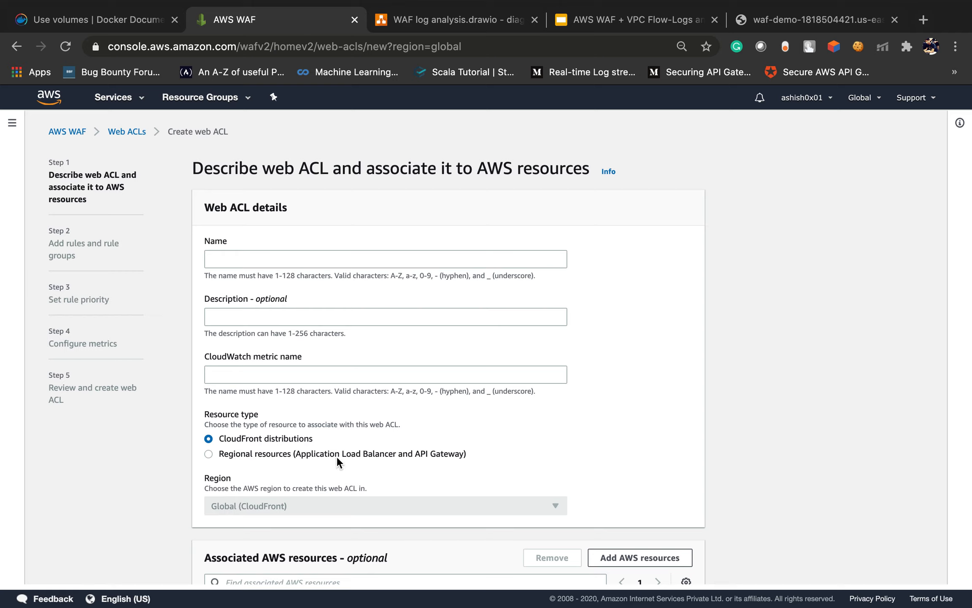
left_click(248, 454)
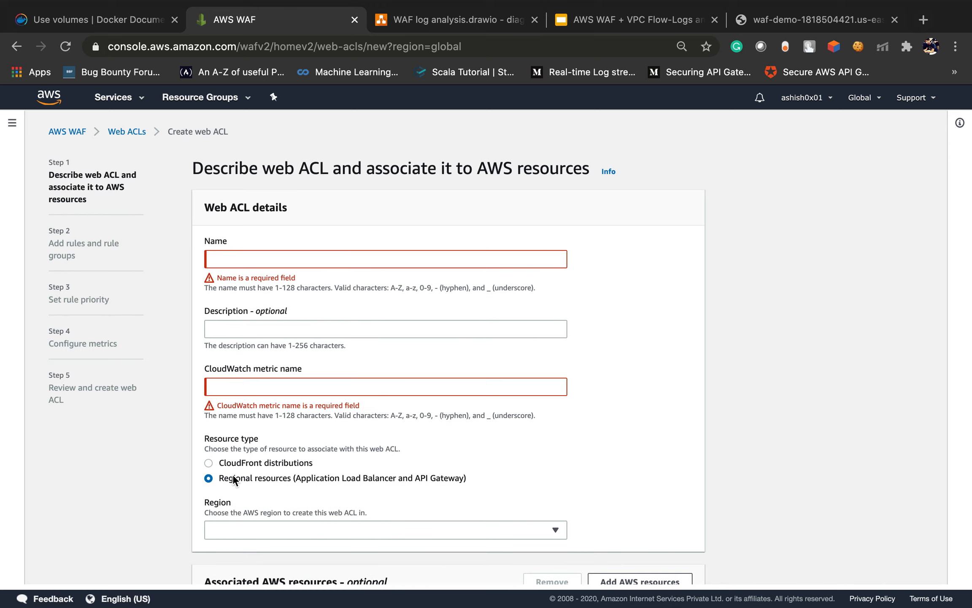
Enter WAF-demo as the web ACL's name.
scroll(257, 487, "down", 2)
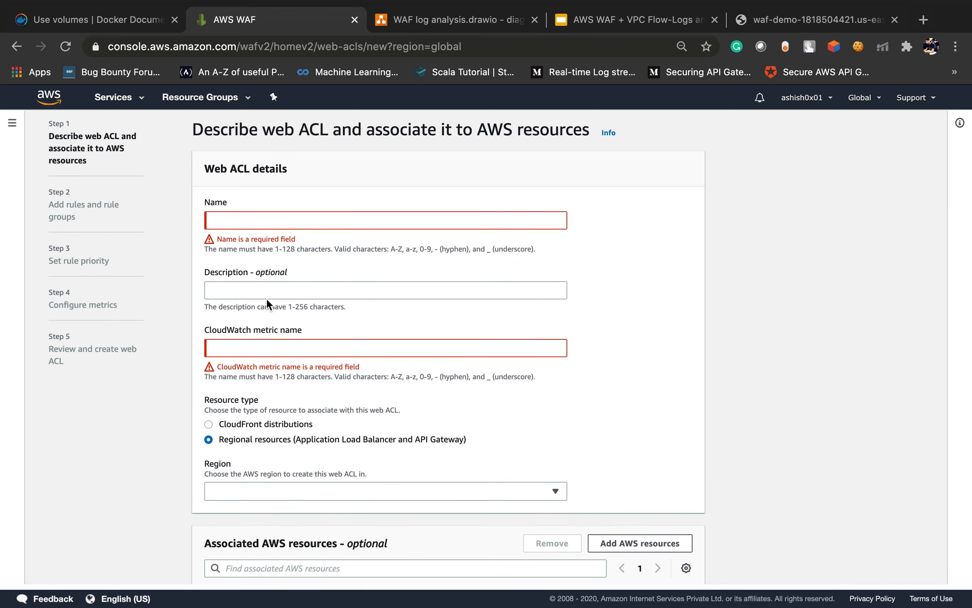
left_click(268, 224)
type("WA")
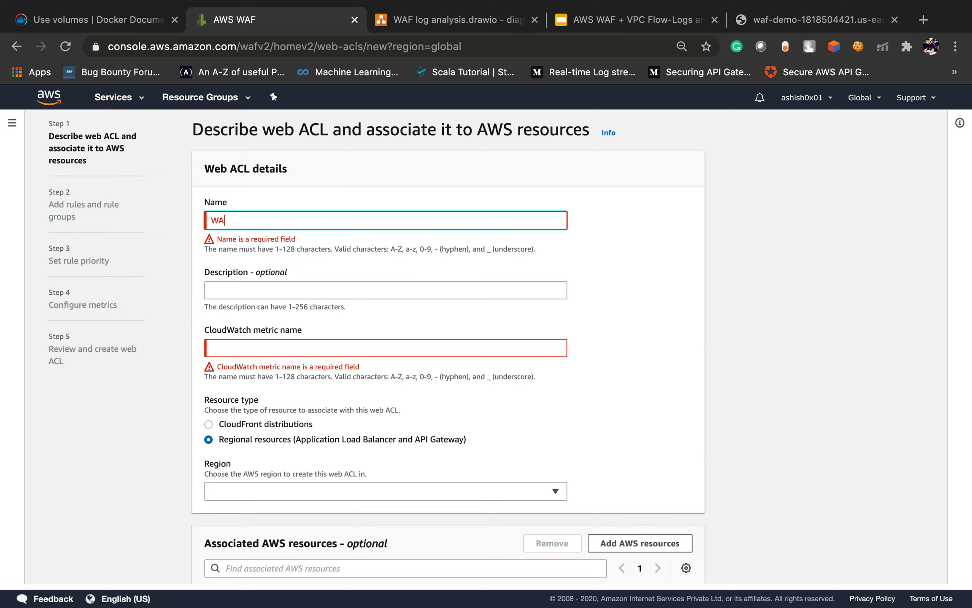
type("F-demo")
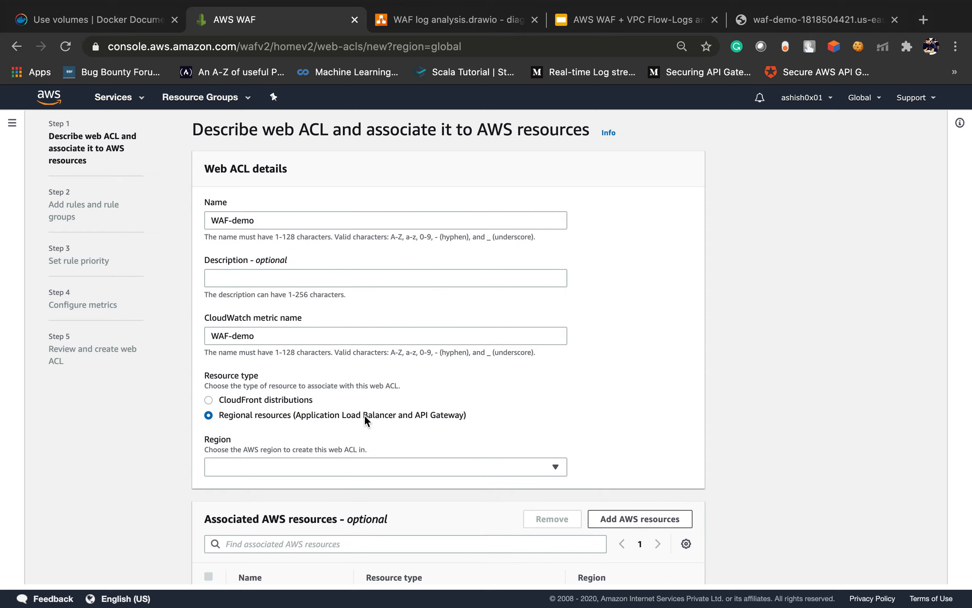
Set the web ACL's region to US East (Ohio) and reload the creation form.
scroll(363, 415, "down", 2)
left_click(333, 430)
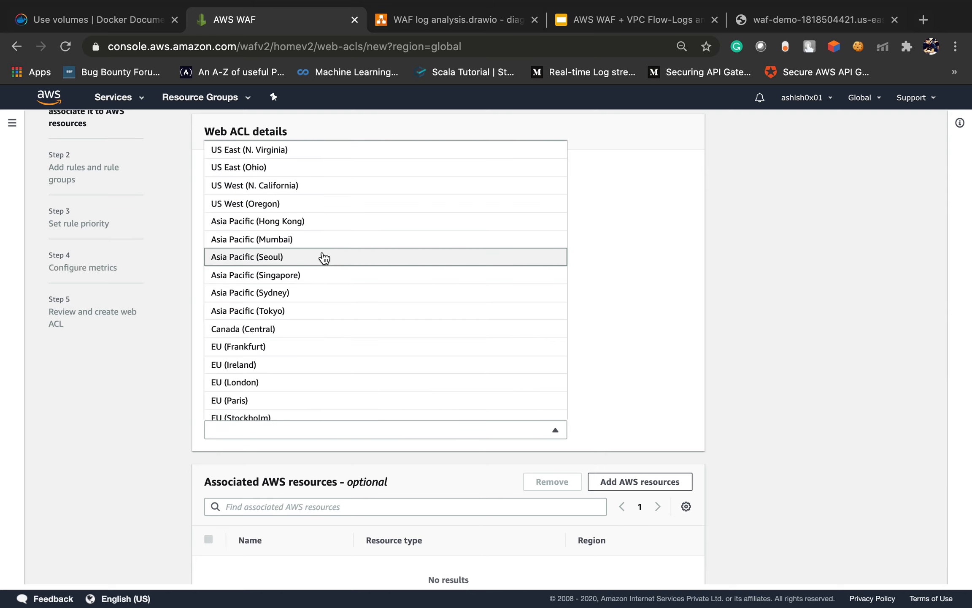
left_click(314, 168)
scroll(391, 410, "down", 3)
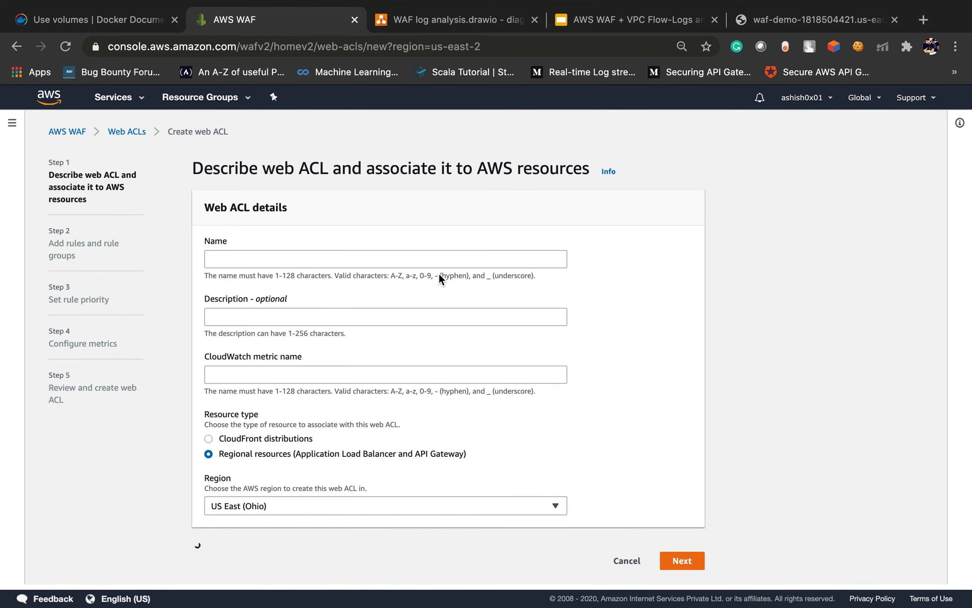
scroll(367, 457, "down", 5)
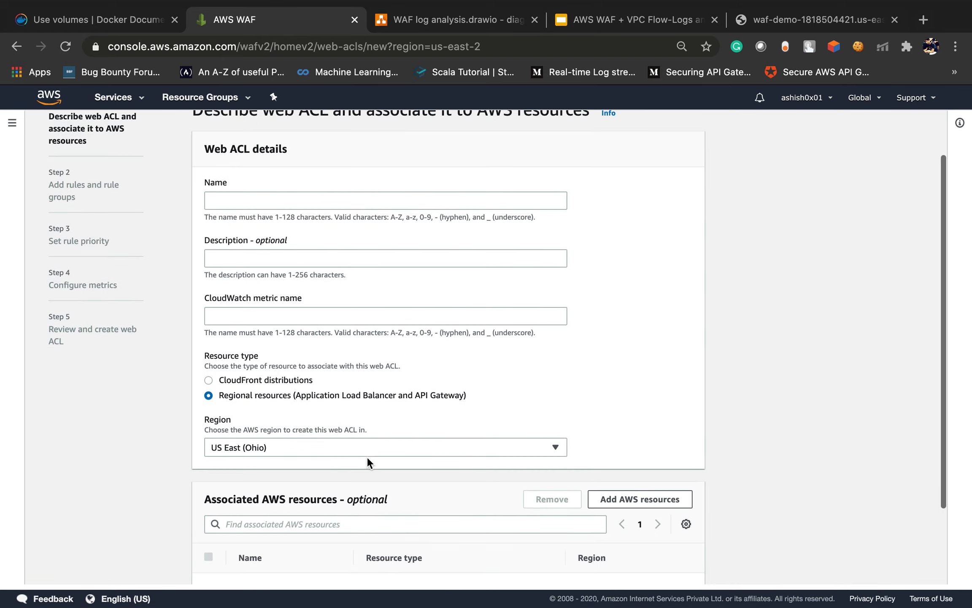
scroll(335, 168, "up", 1)
scroll(334, 169, "down", 1)
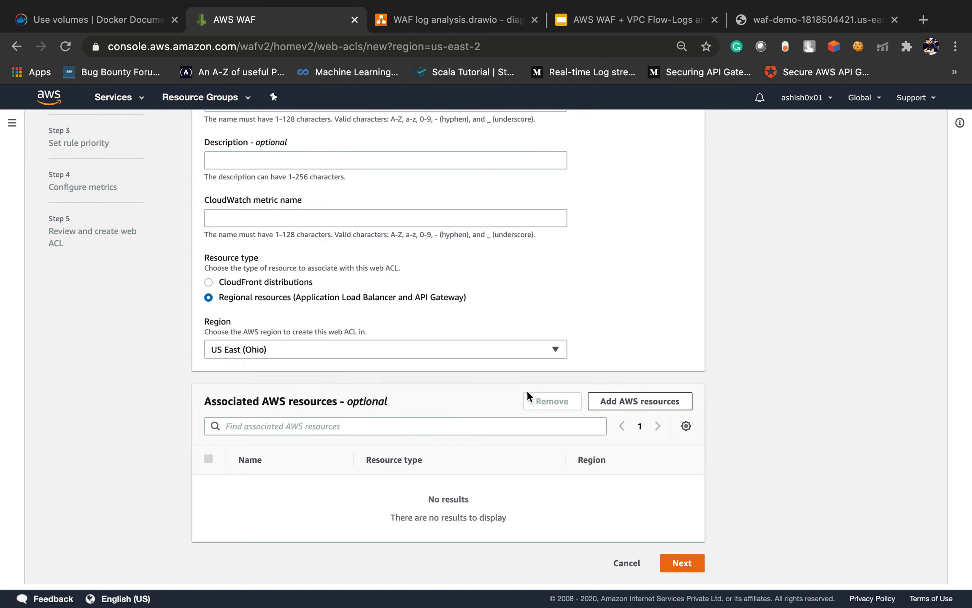
left_click(65, 47)
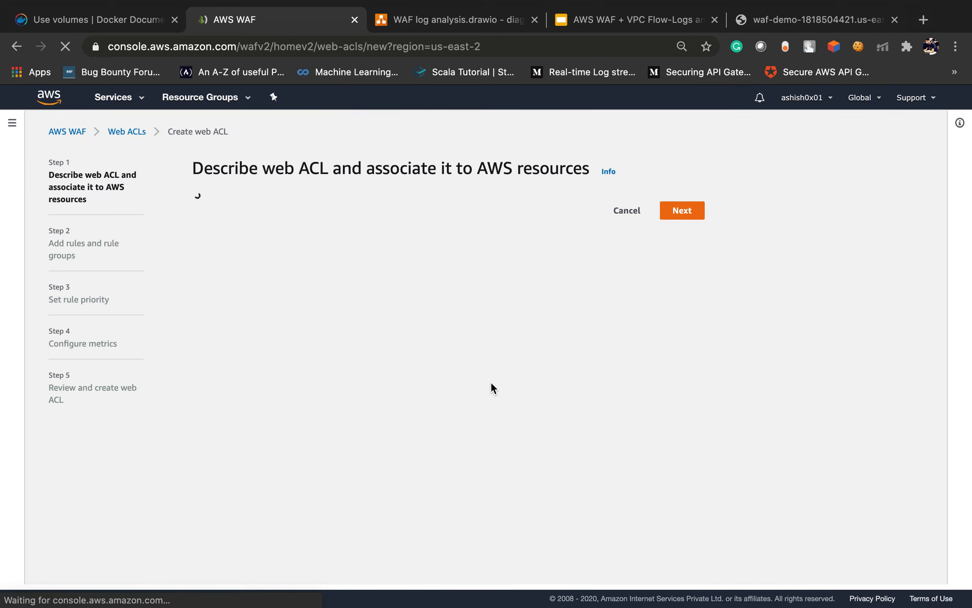
Name the web ACL WAF-demo, with WAF-demo as the CloudWatch metric name.
left_click(298, 258)
type("WAF-demo")
left_click(301, 296)
left_click(327, 375)
scroll(328, 378, "down", 5)
left_click(397, 426)
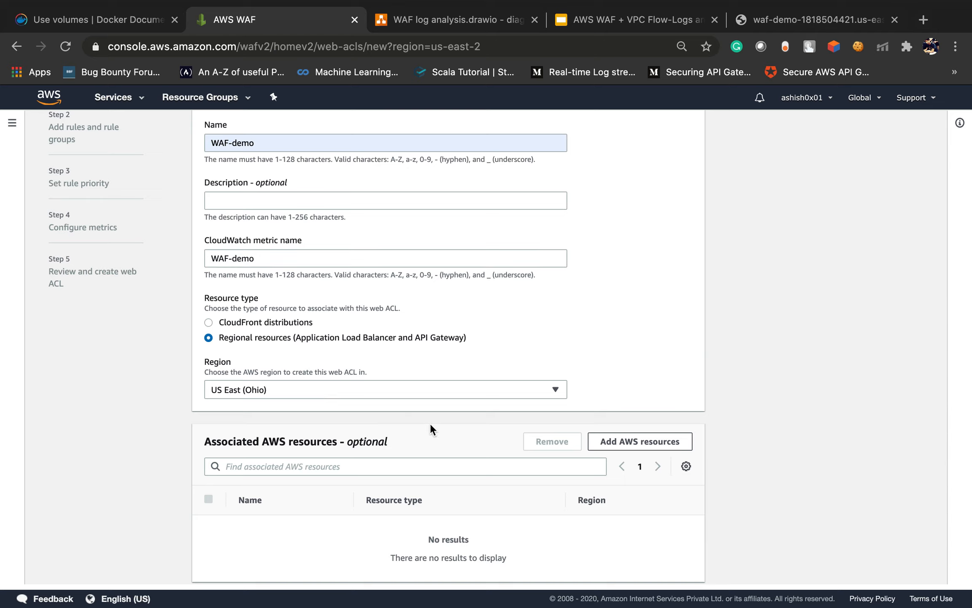
Associate the WAF-demo Application Load Balancer with the web ACL and proceed to adding rules.
left_click(637, 443)
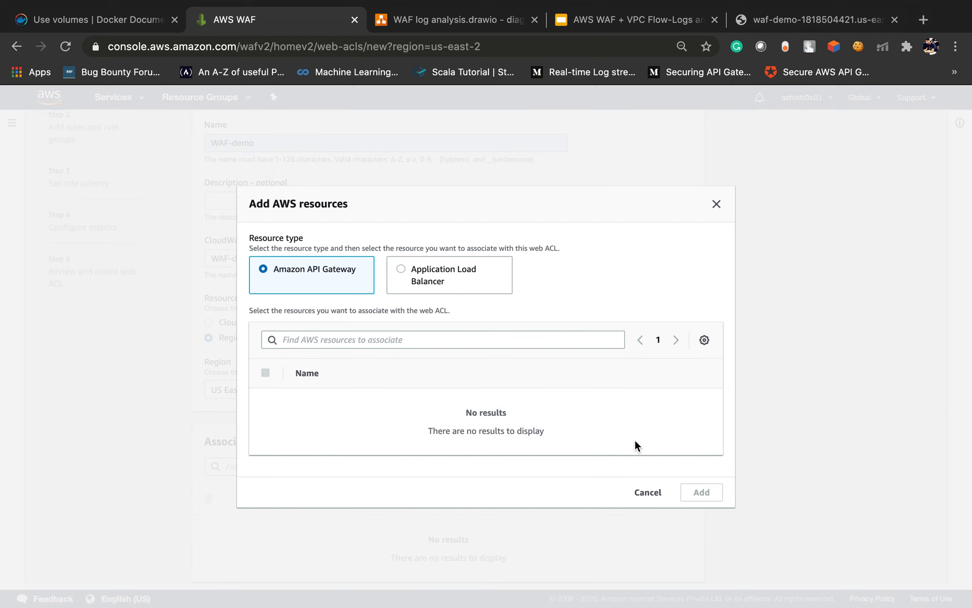
left_click(418, 281)
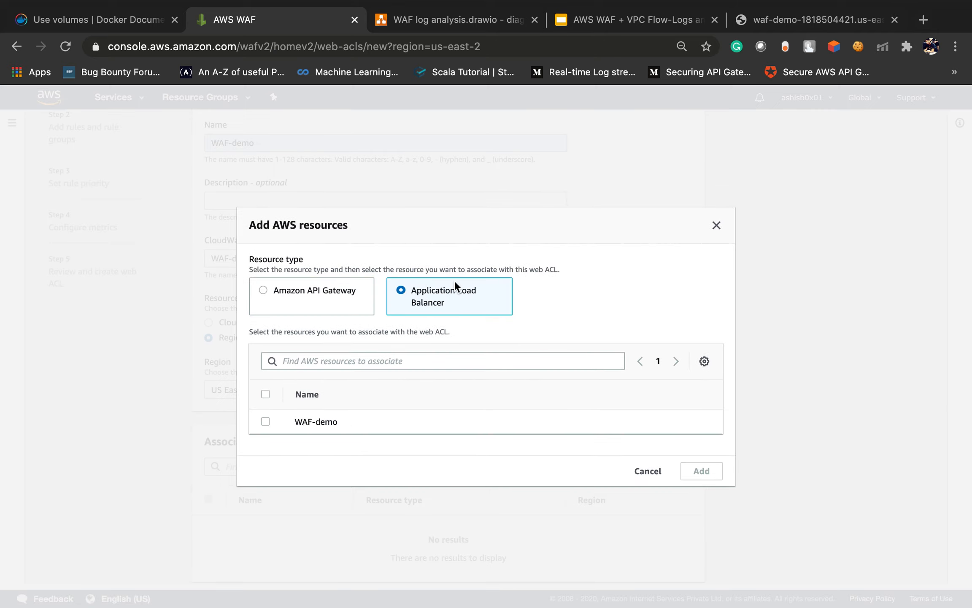
left_click(267, 422)
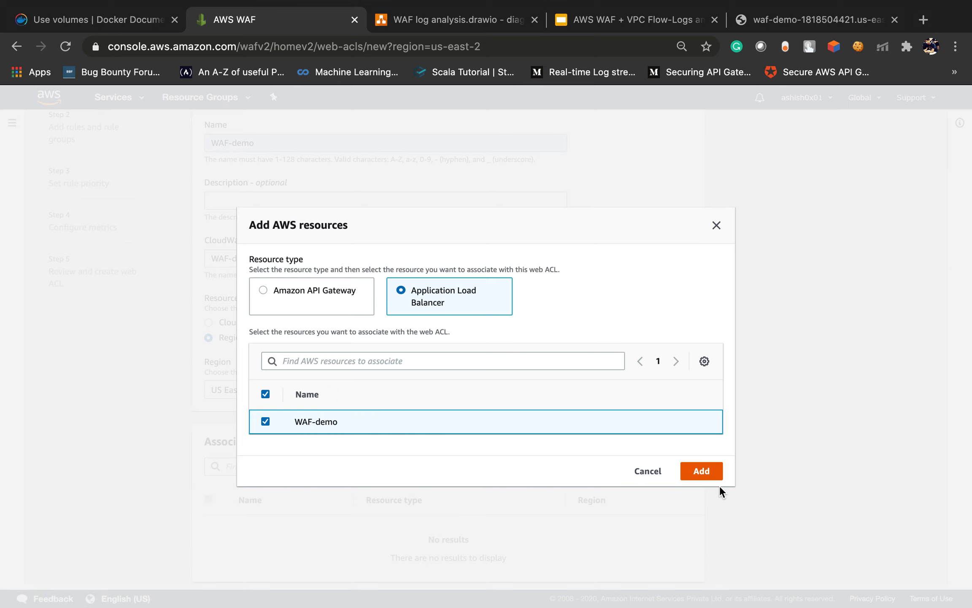
left_click(701, 471)
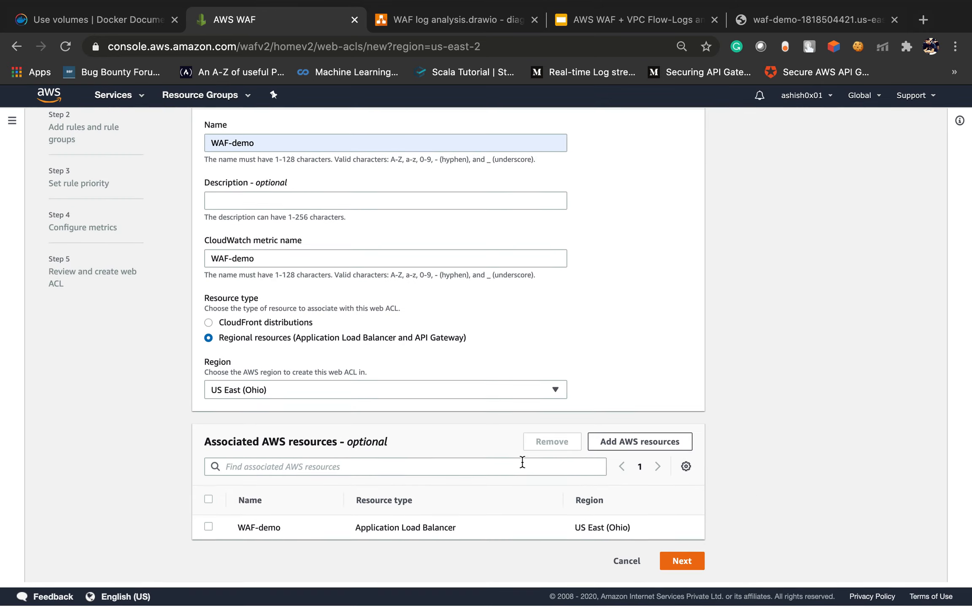
left_click(680, 565)
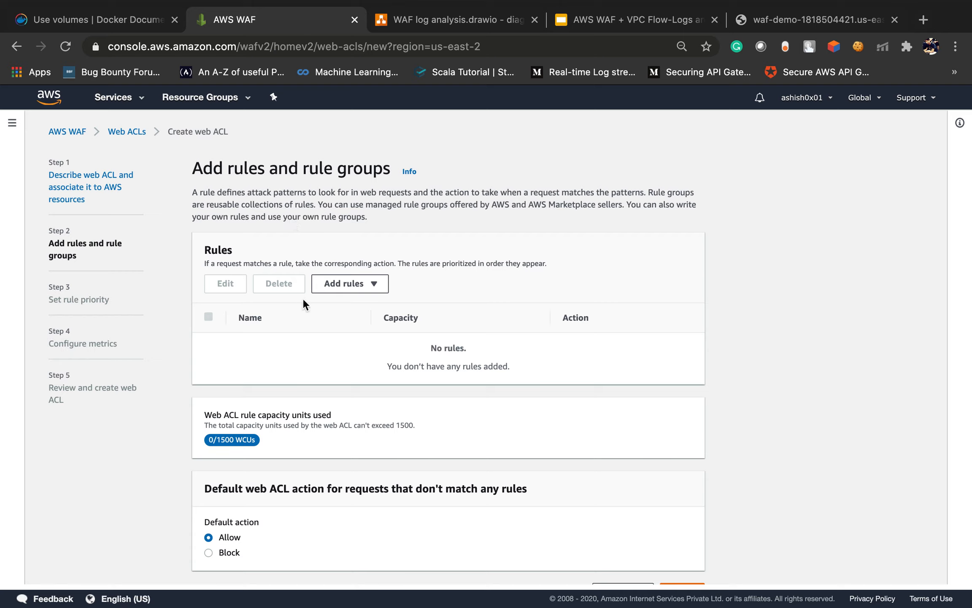
double_click(221, 250)
double_click(228, 440)
double_click(253, 428)
double_click(228, 442)
Start a custom rule in the rule builder, named country-restriction, keeping the type Regular rule.
left_click(354, 288)
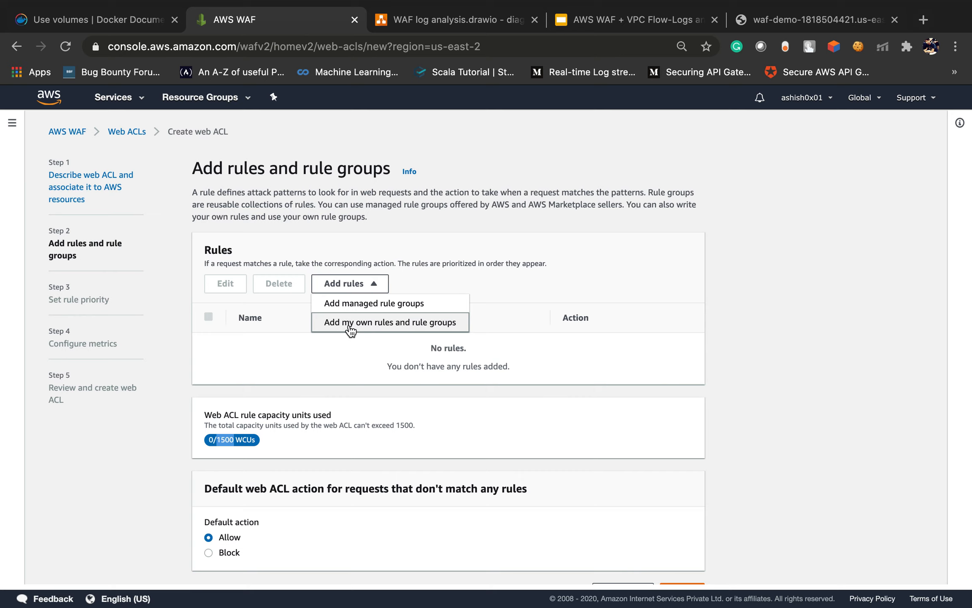
left_click(386, 324)
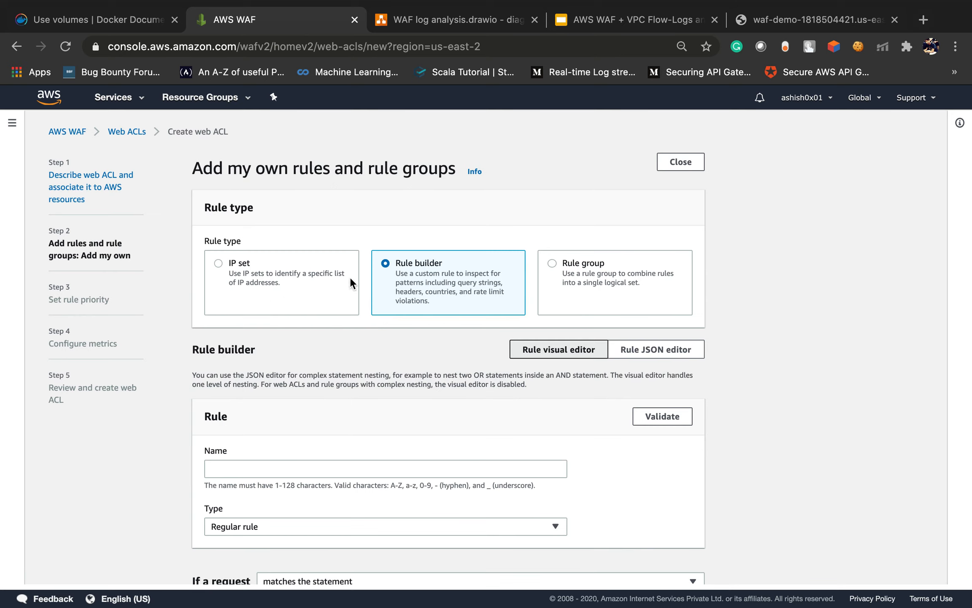
scroll(450, 320, "down", 1)
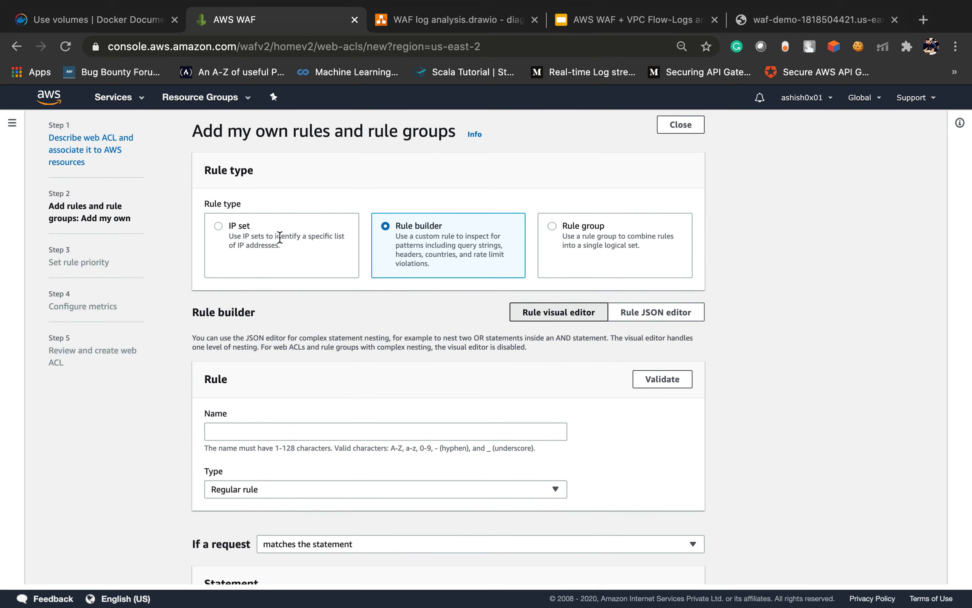
scroll(434, 269, "down", 1)
left_click(333, 400)
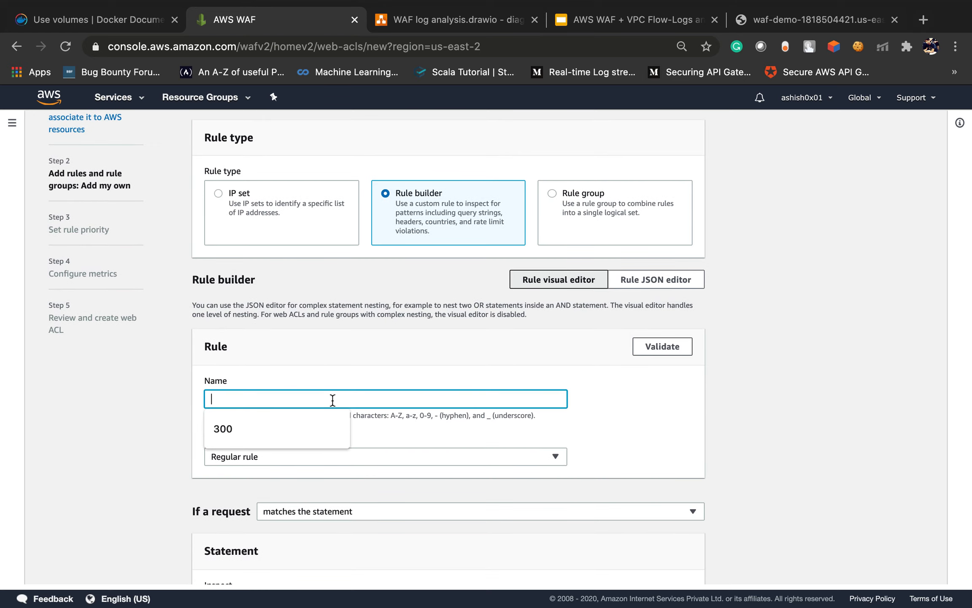
type("co")
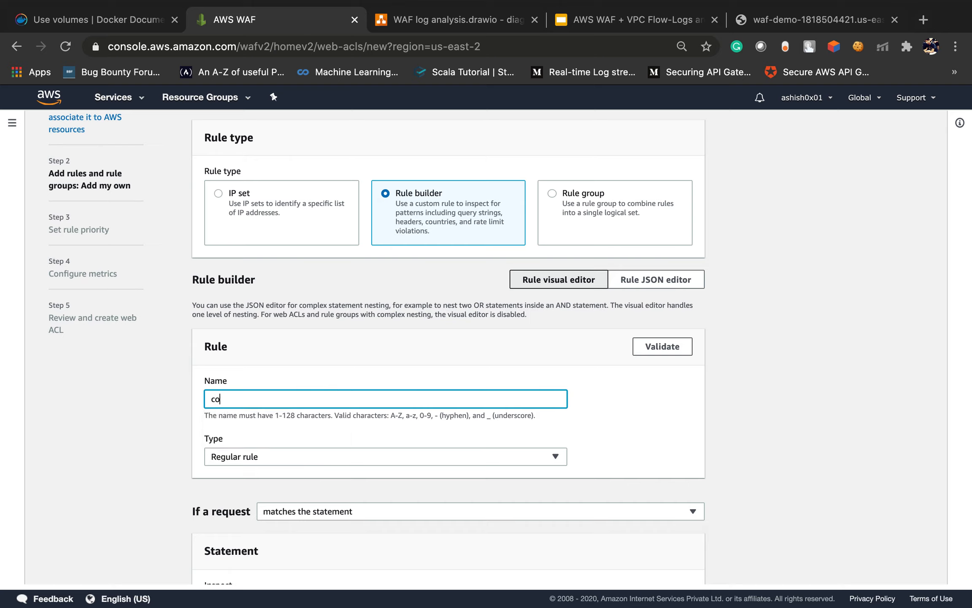
type("untry-restriction")
scroll(391, 320, "down", 5)
left_click(349, 355)
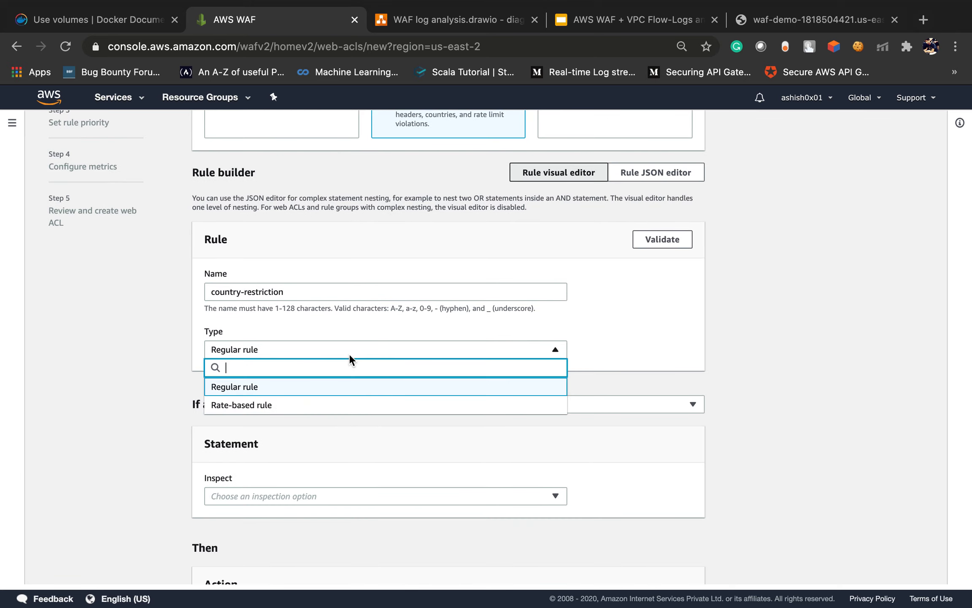
left_click(421, 333)
Try to inspect requests with "Originates from an IP address in" and choose an IP set for the statement.
scroll(421, 333, "down", 3)
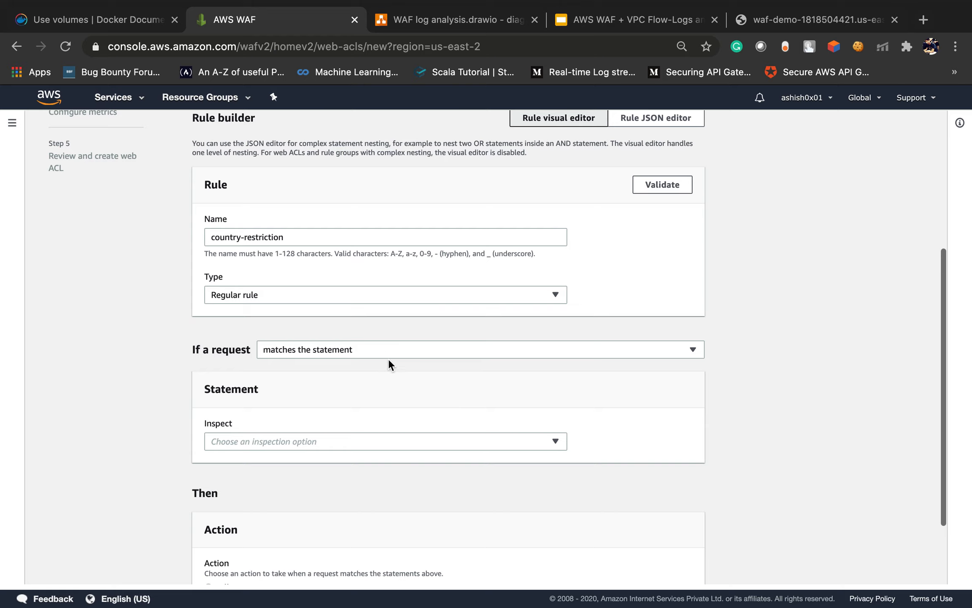
scroll(348, 348, "down", 3)
left_click(304, 375)
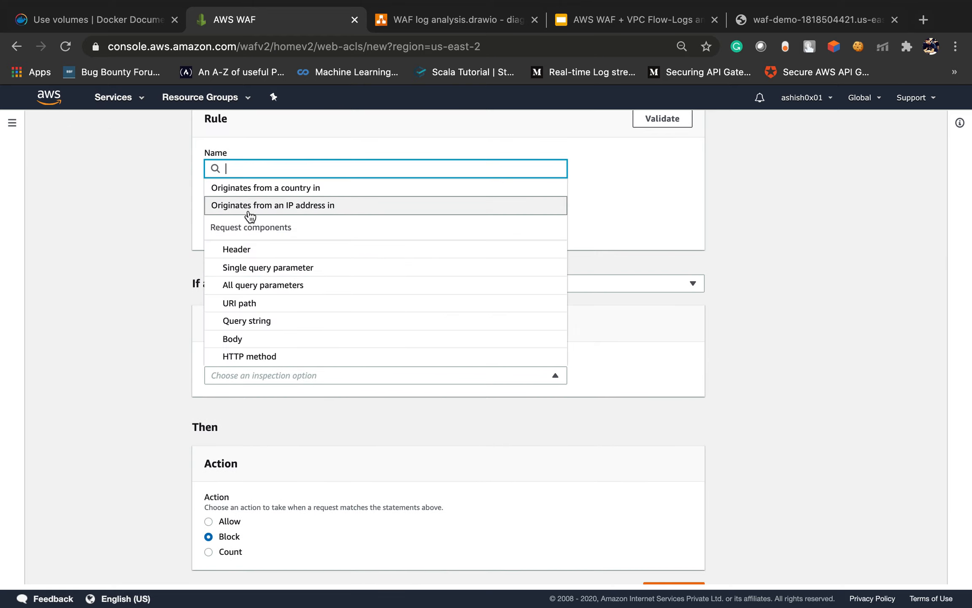
left_click(281, 207)
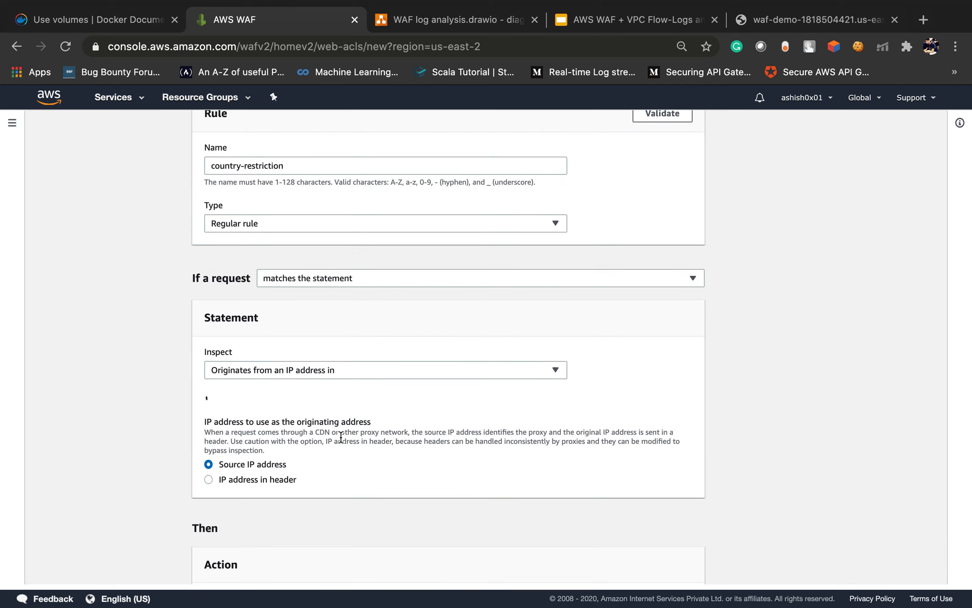
scroll(341, 438, "down", 2)
left_click(313, 363)
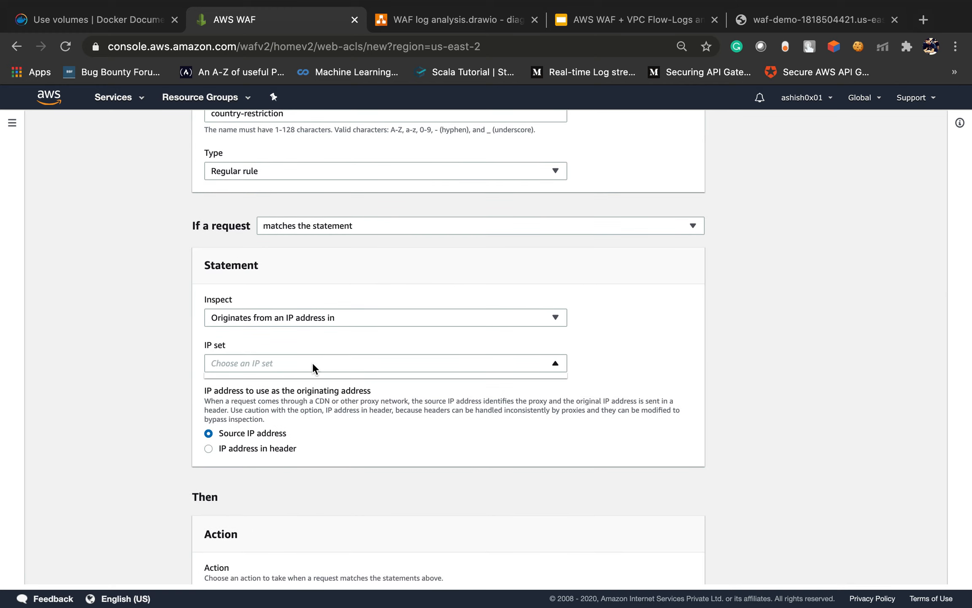
left_click(312, 362)
scroll(377, 391, "down", 2)
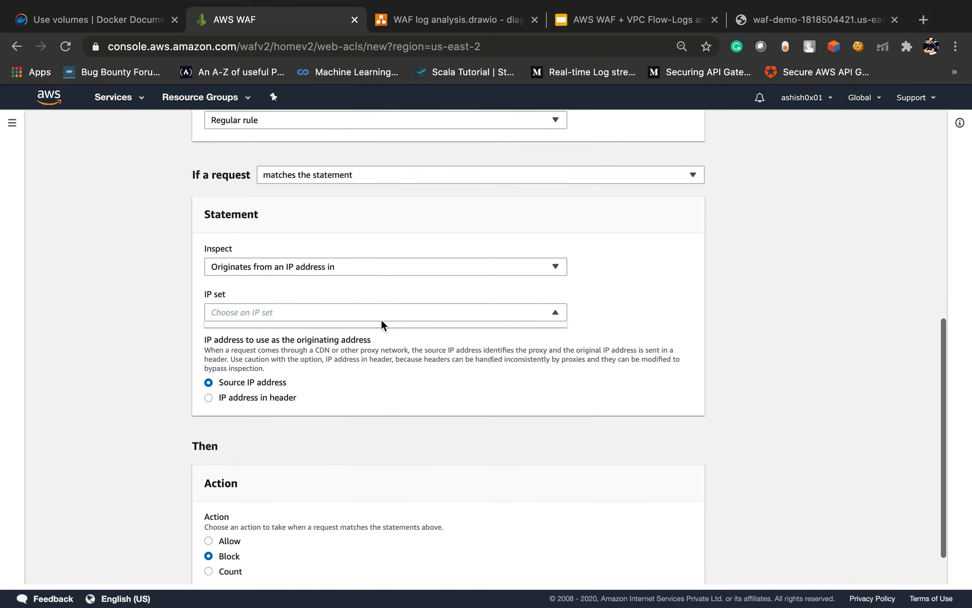
scroll(345, 299, "up", 9)
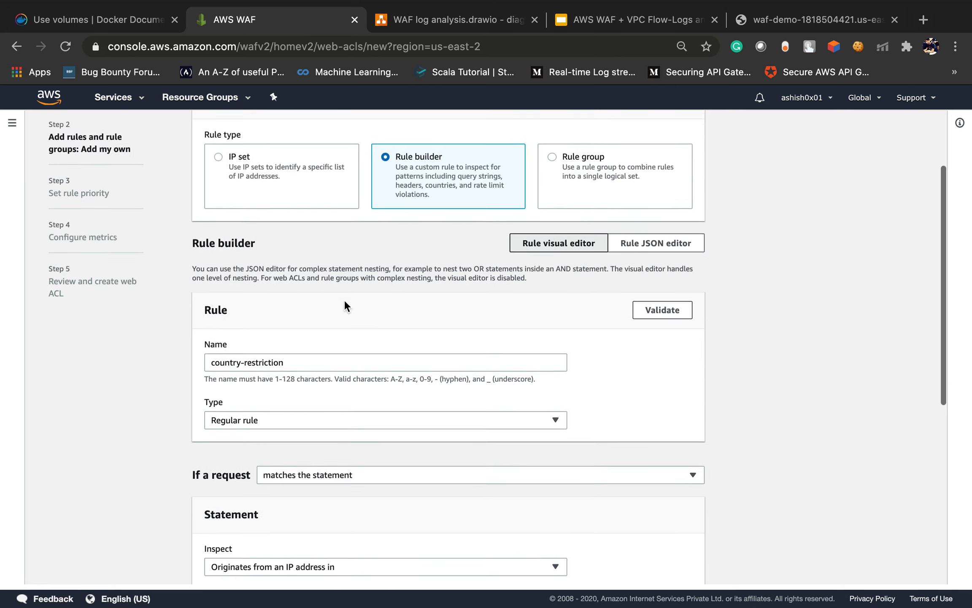
scroll(345, 299, "down", 7)
left_click(333, 349)
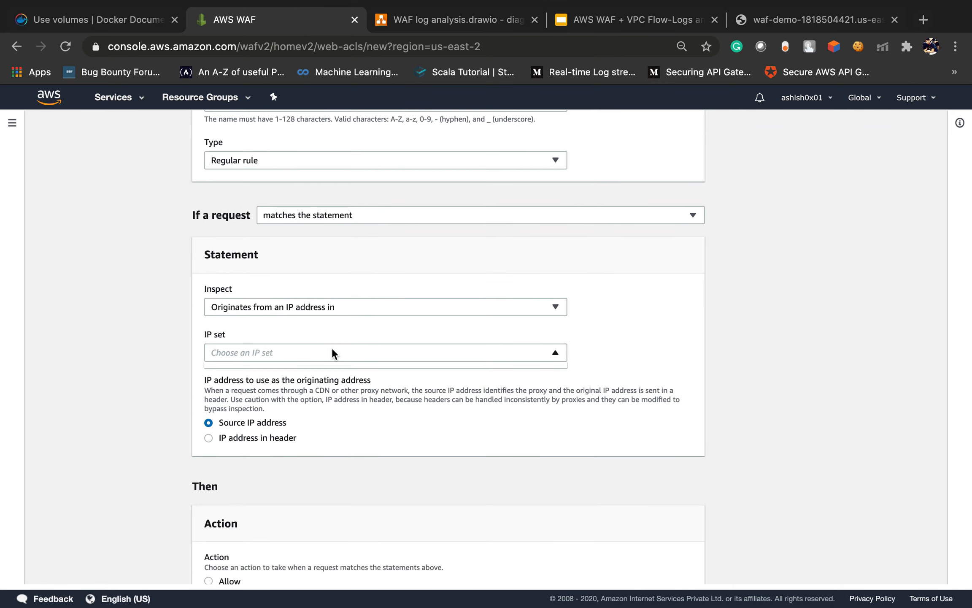
scroll(336, 364, "up", 3)
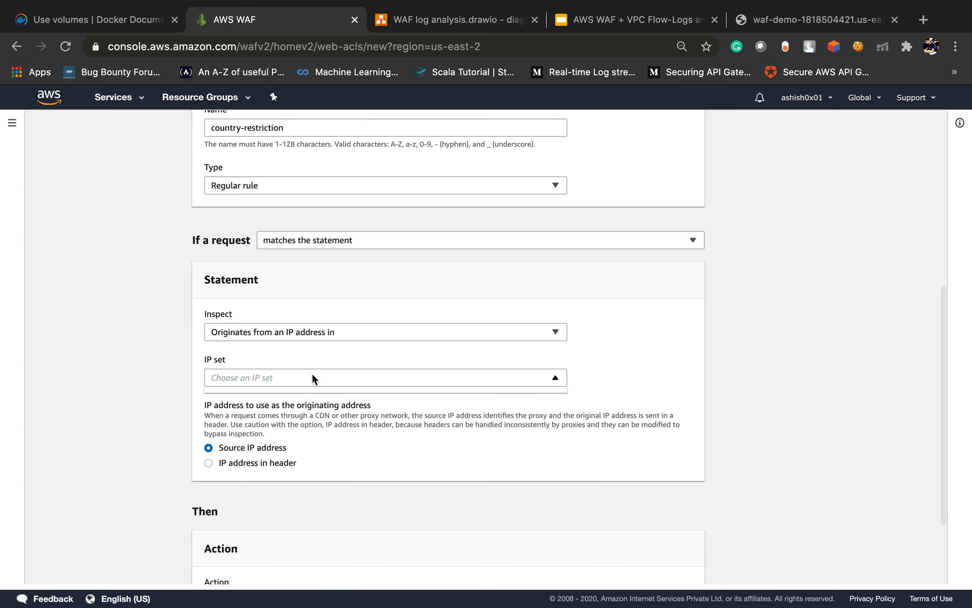
scroll(312, 373, "up", 3)
Inspect requests with "Originates from a country in" and select India - IN as the country code.
left_click(324, 445)
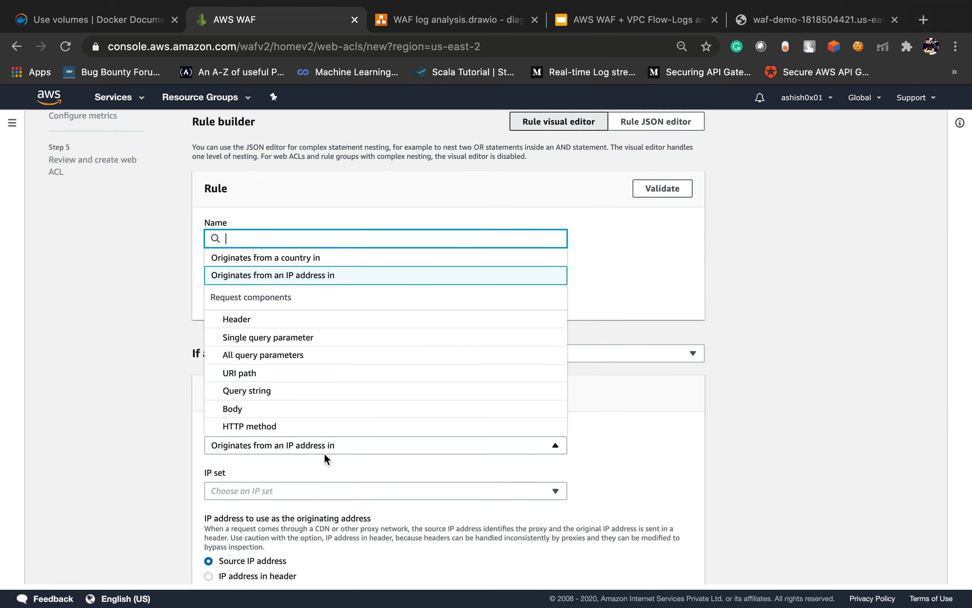
left_click(317, 259)
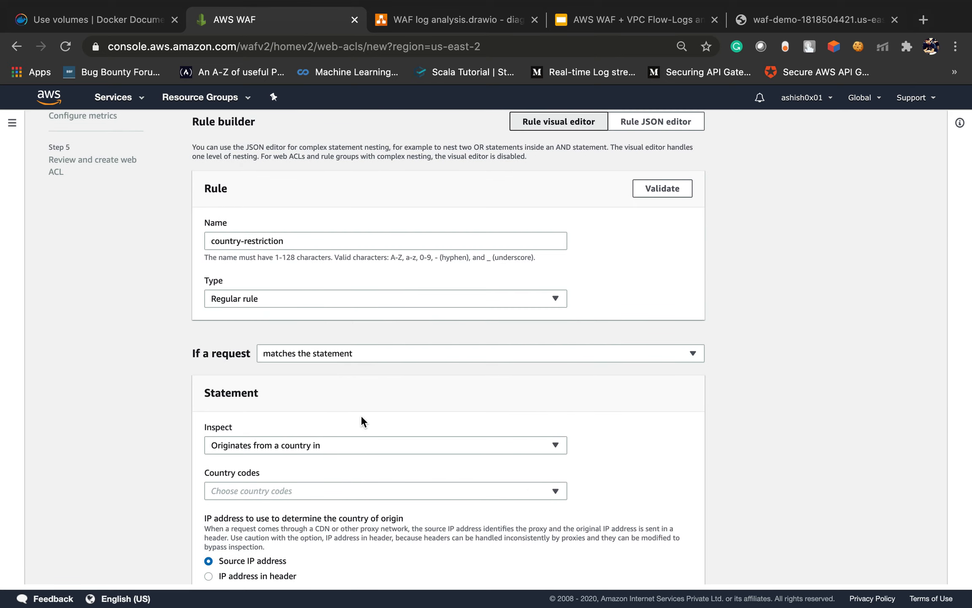
scroll(360, 415, "down", 4)
left_click(275, 403)
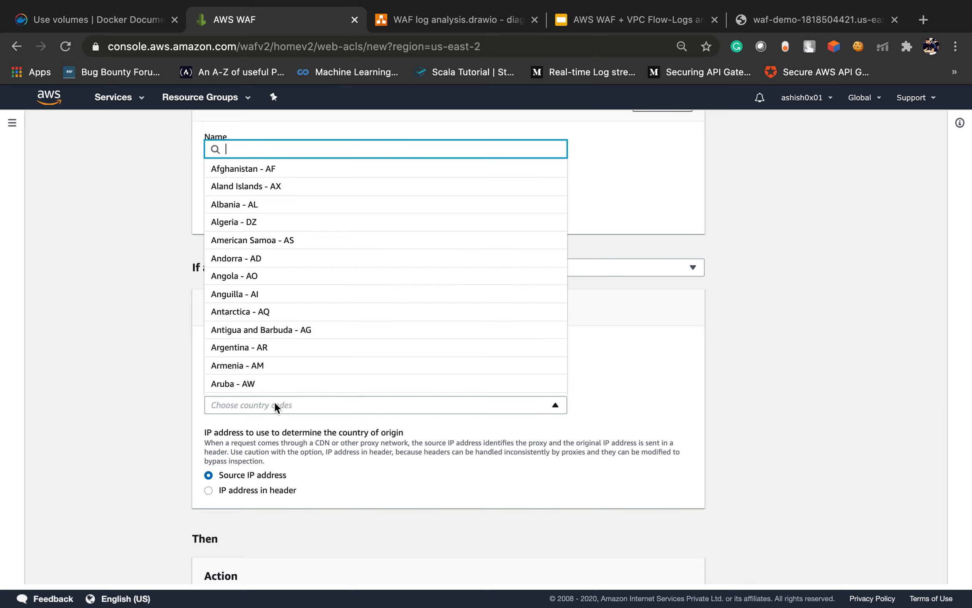
type("indi")
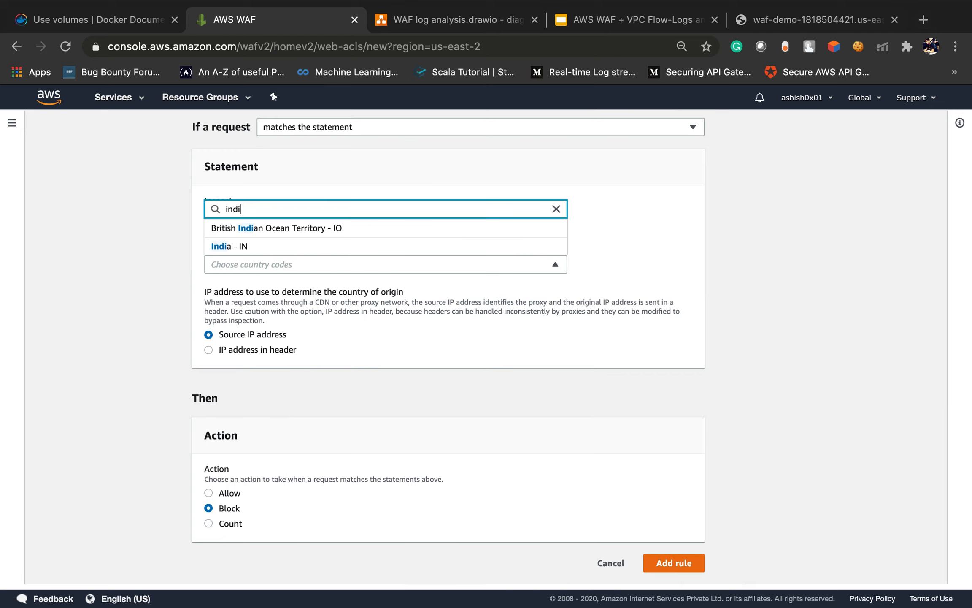
left_click(290, 247)
scroll(355, 379, "up", 3)
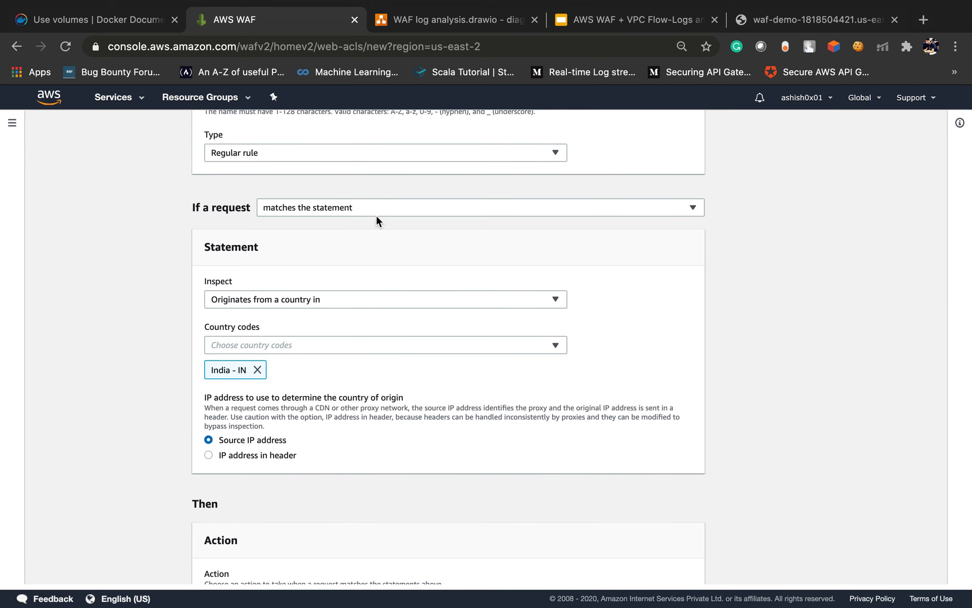
Set the request condition to "doesn't match the statement (NOT)" and add the rule with the Block action.
left_click(379, 207)
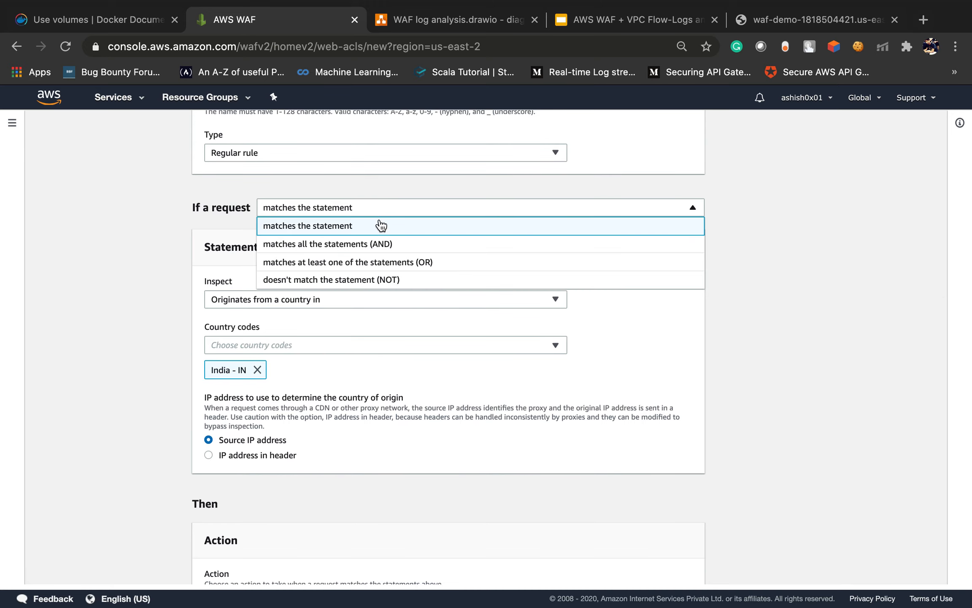
left_click(392, 280)
scroll(391, 279, "up", 2)
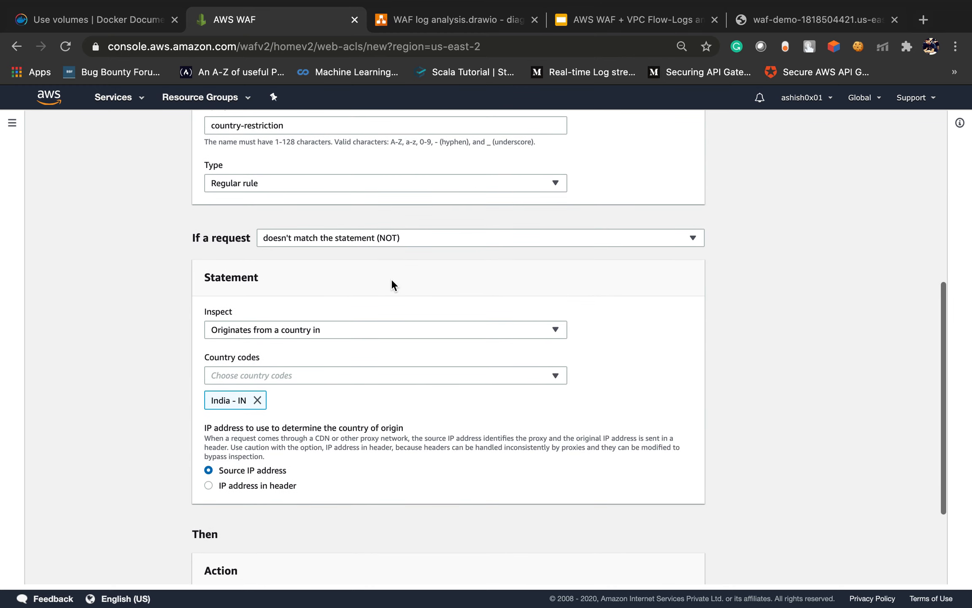
scroll(392, 281, "up", 3)
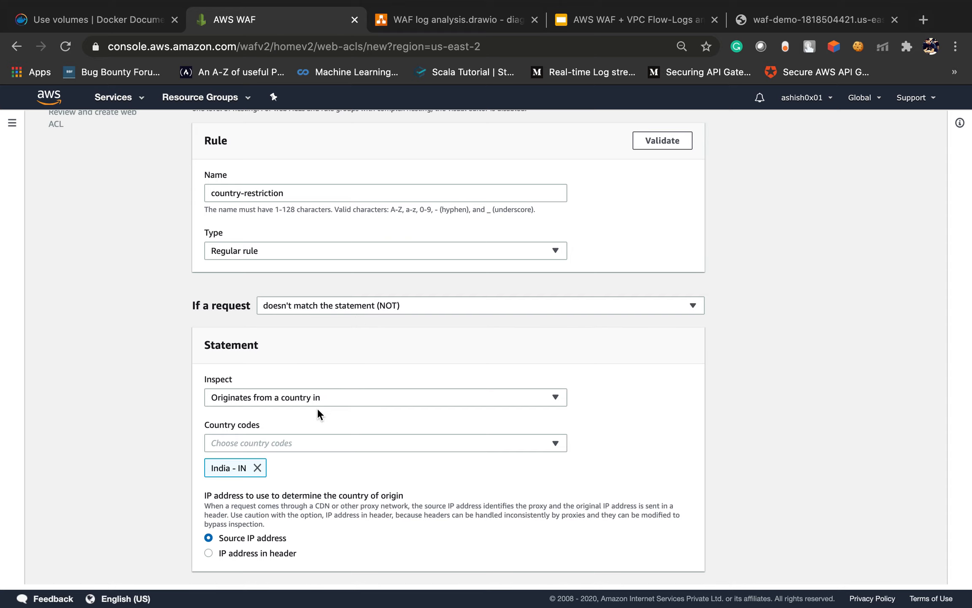
scroll(317, 408, "down", 2)
scroll(255, 478, "down", 5)
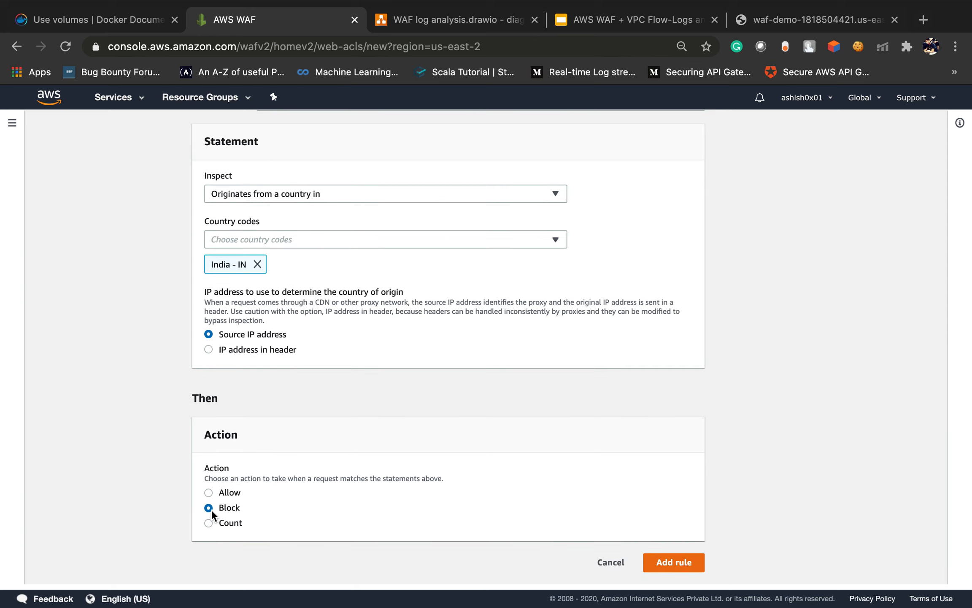
left_click(675, 558)
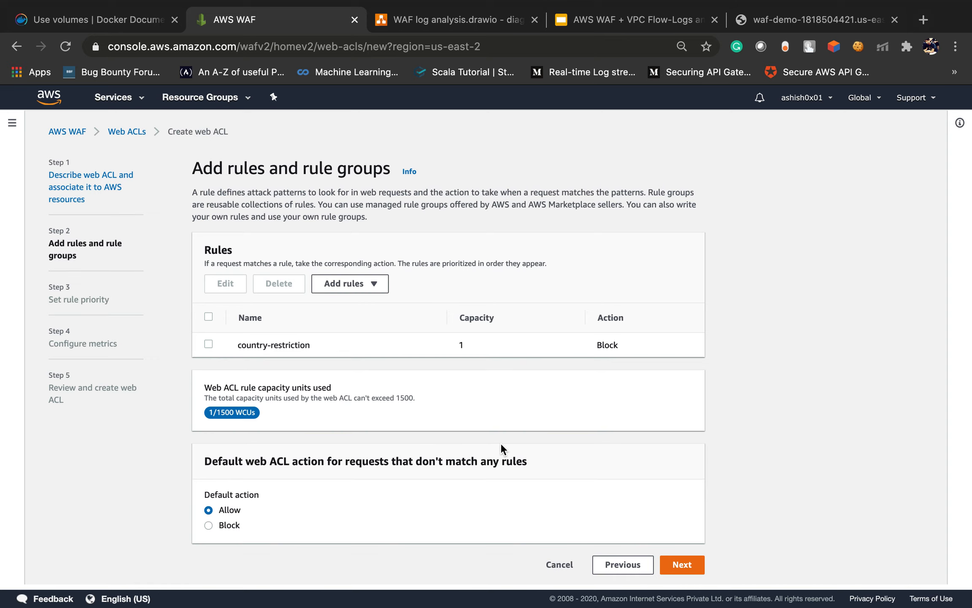
Keep the Allow default action, the rule priority and the metrics settings, and proceed to the web ACL review.
left_click(686, 565)
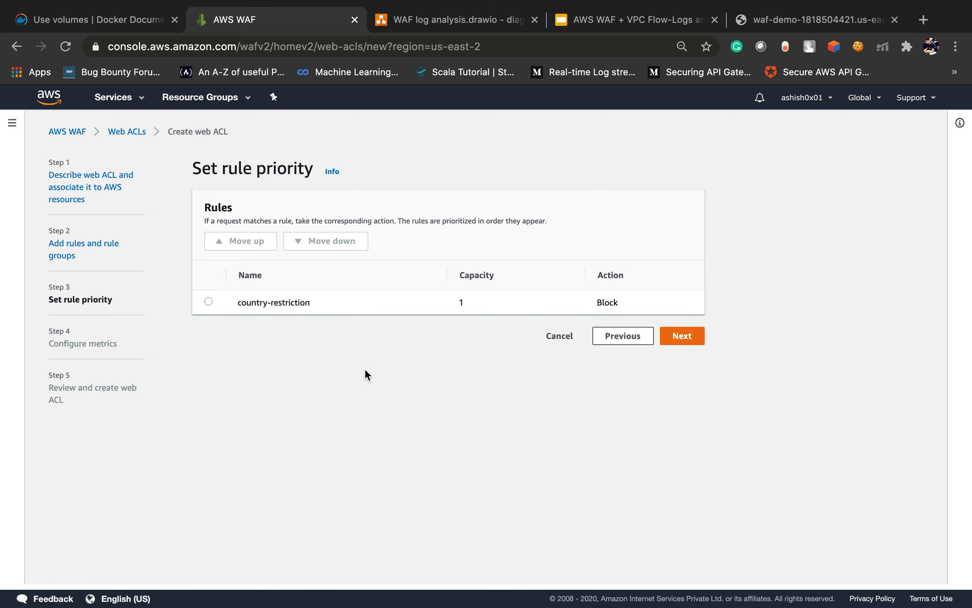
left_click(693, 340)
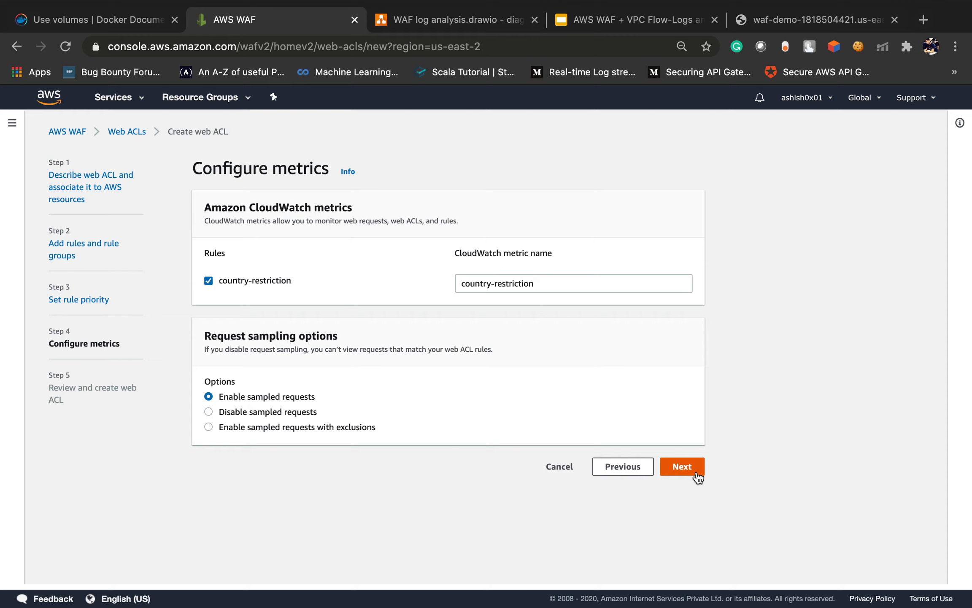
left_click(685, 465)
Review the web ACL's name, scope, country-restriction rule, default action and CloudWatch metrics.
scroll(431, 474, "down", 10)
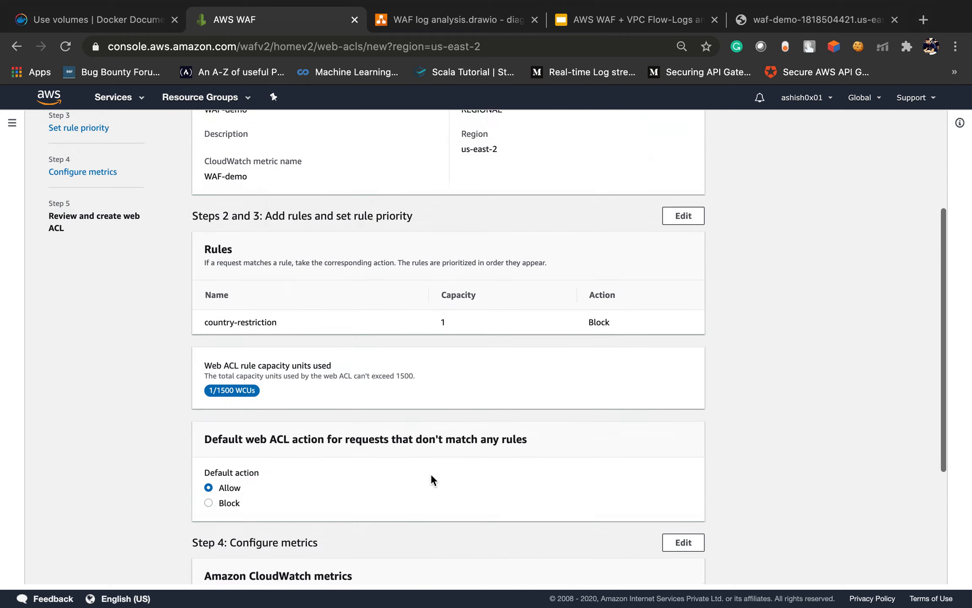
scroll(448, 291, "up", 10)
double_click(236, 281)
double_click(481, 282)
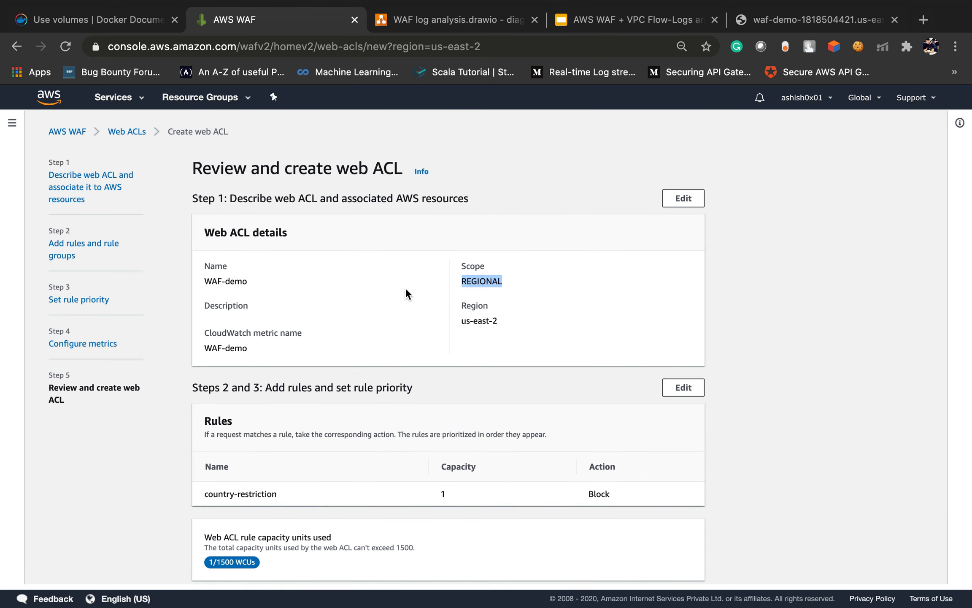
scroll(294, 420, "down", 2)
triple_click(238, 426)
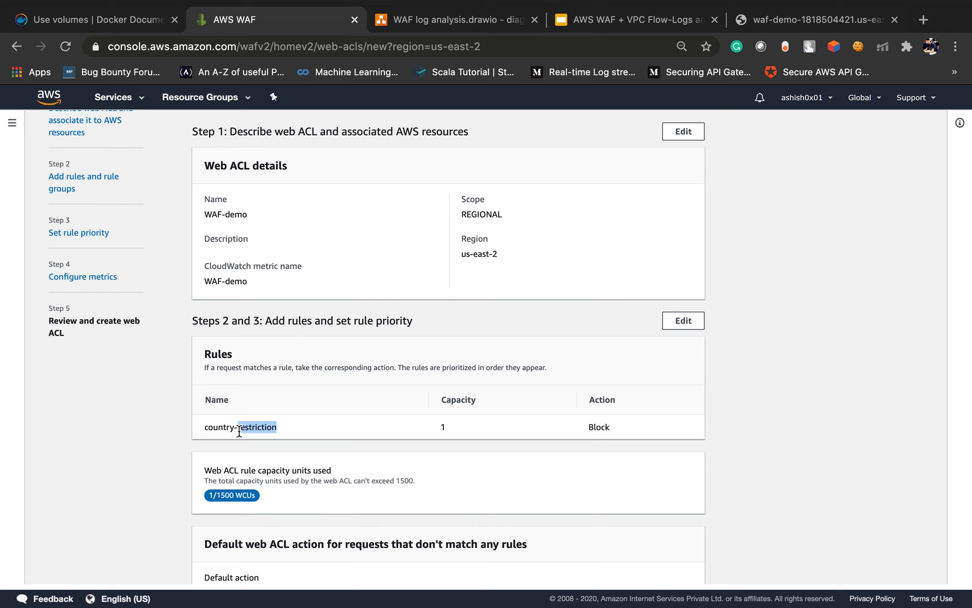
scroll(239, 427, "down", 2)
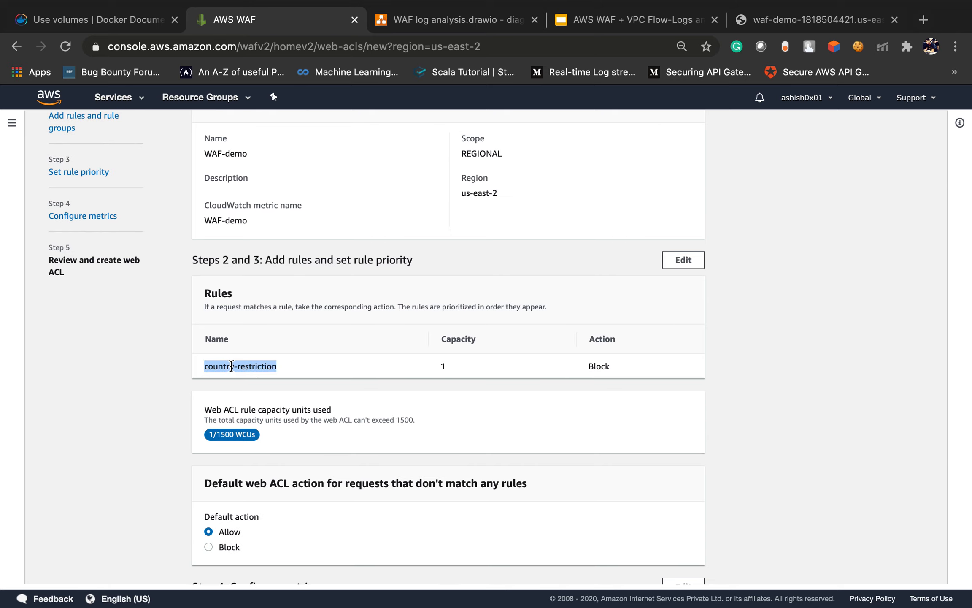
left_click_drag(205, 367, 231, 367)
scroll(323, 447, "down", 3)
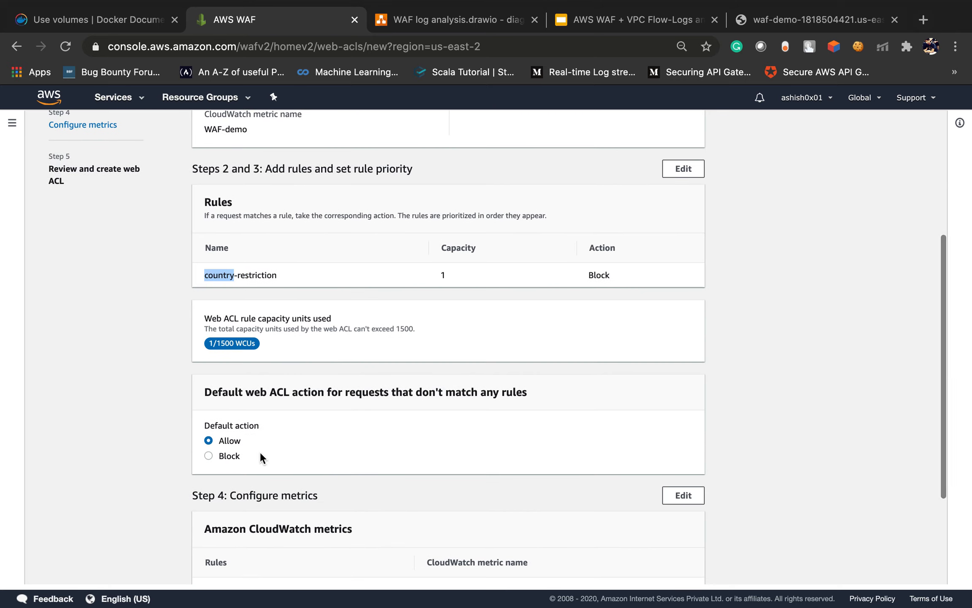
scroll(260, 451, "down", 3)
scroll(380, 401, "down", 2)
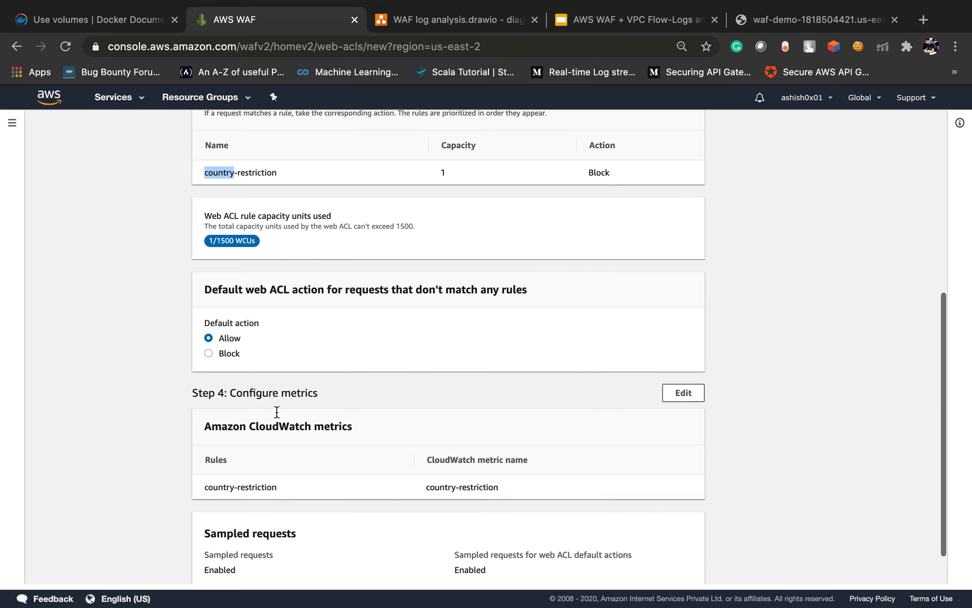
Create the WAF-demo web ACL with the reviewed settings.
left_click(649, 568)
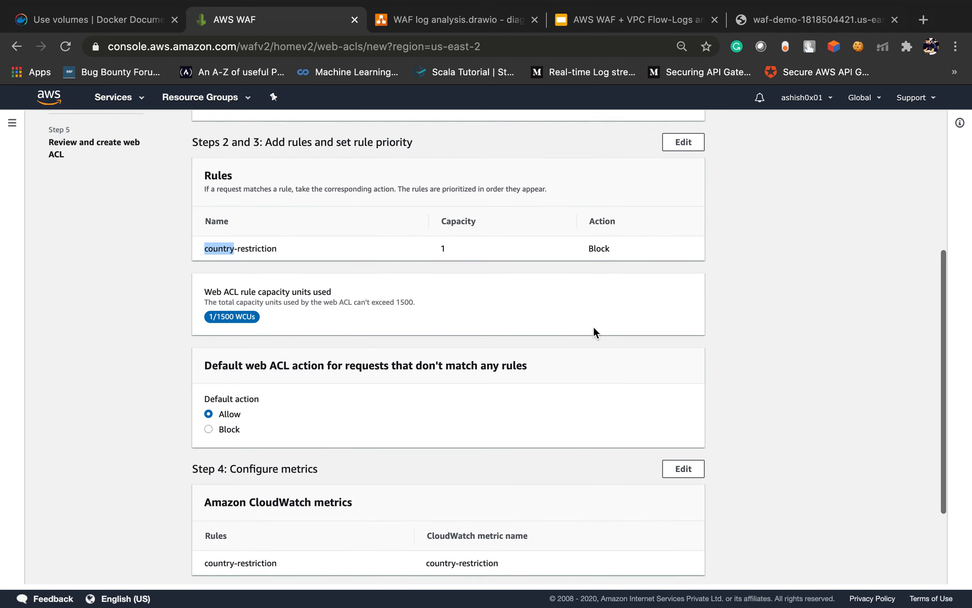
scroll(593, 327, "down", 7)
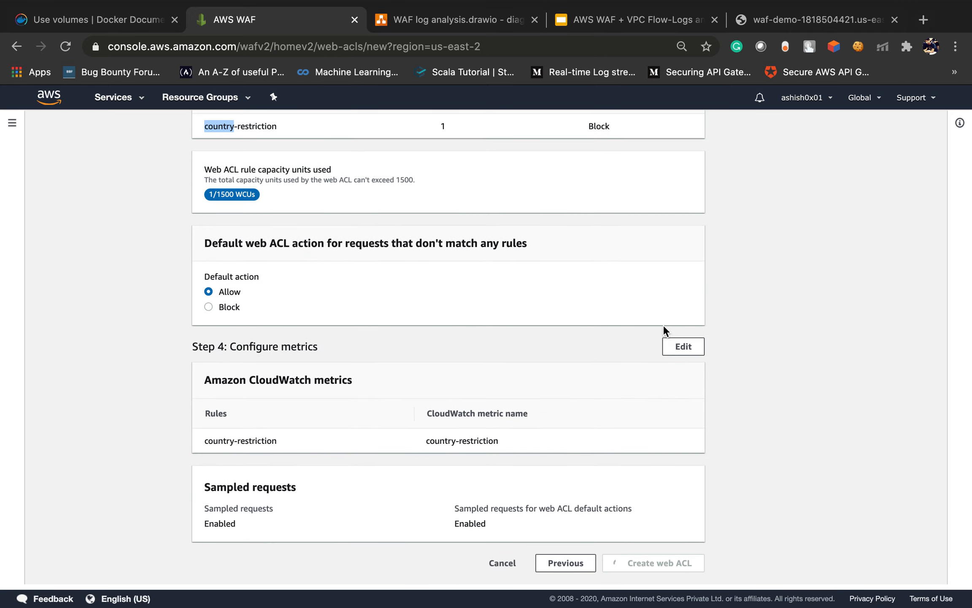
scroll(664, 326, "up", 6)
scroll(664, 327, "up", 3)
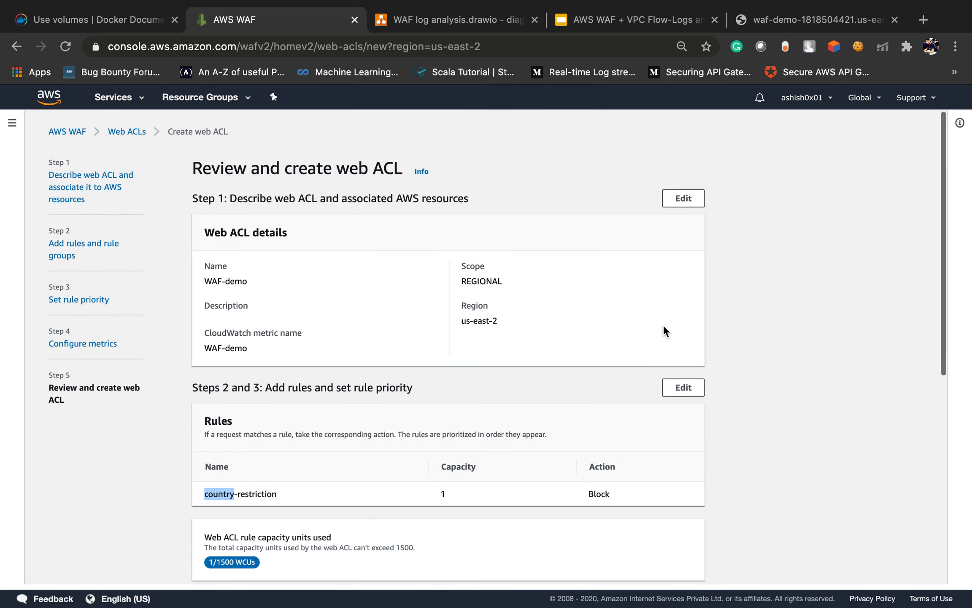
scroll(664, 326, "down", 7)
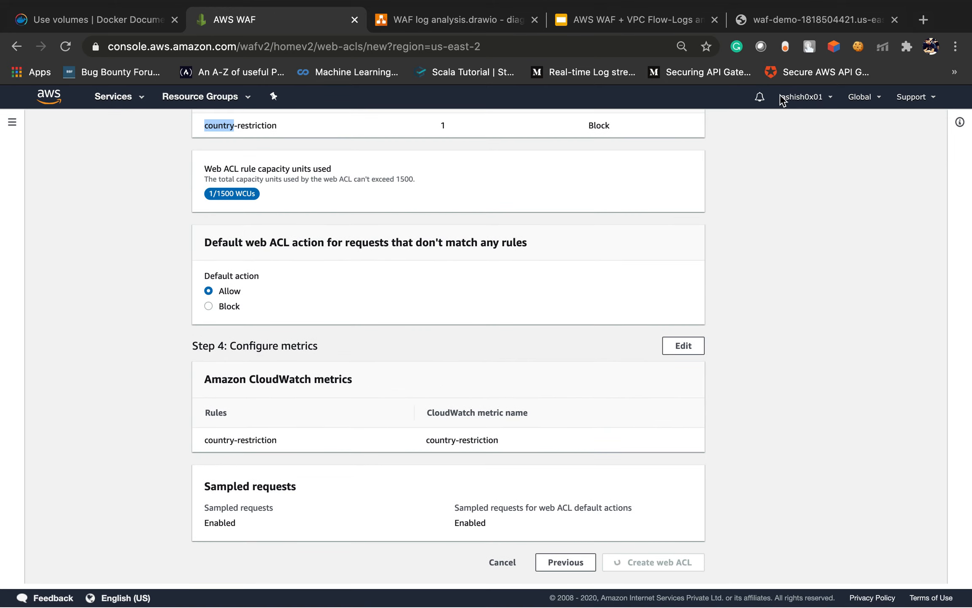
Reload the load balancer's demo page to check that it is reachable, and return to the AWS WAF console.
left_click(827, 21)
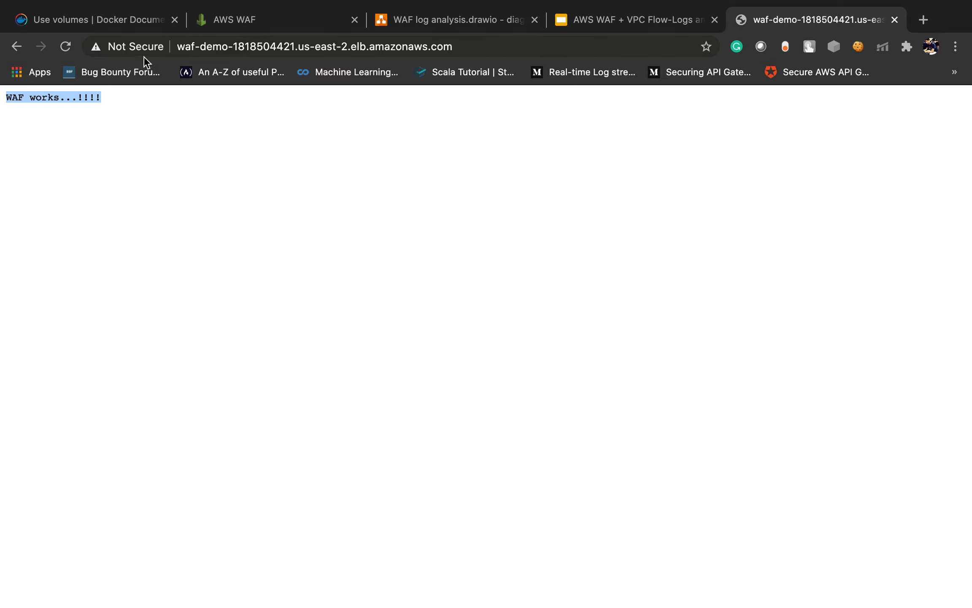
left_click(462, 45)
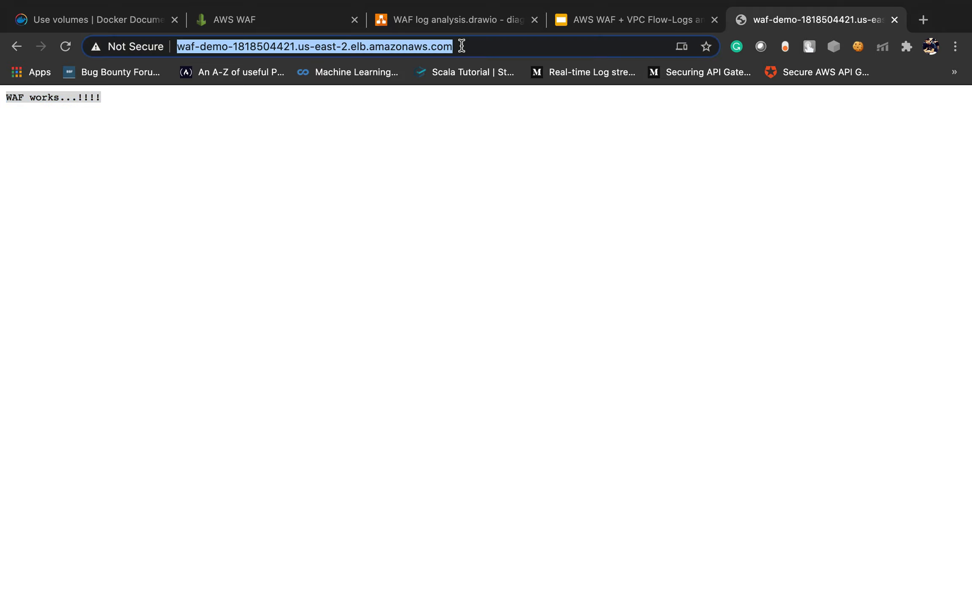
key("Return")
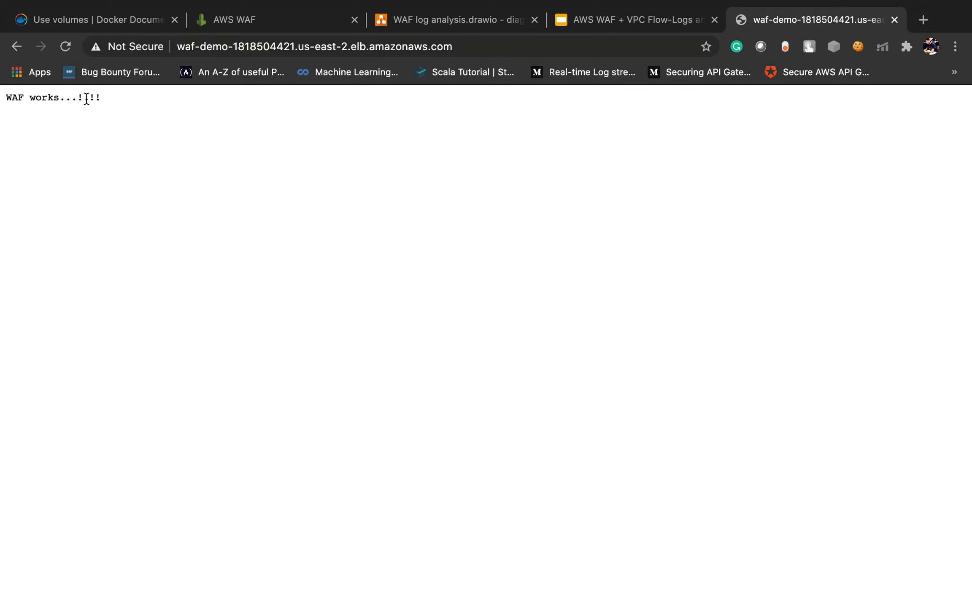
left_click(276, 21)
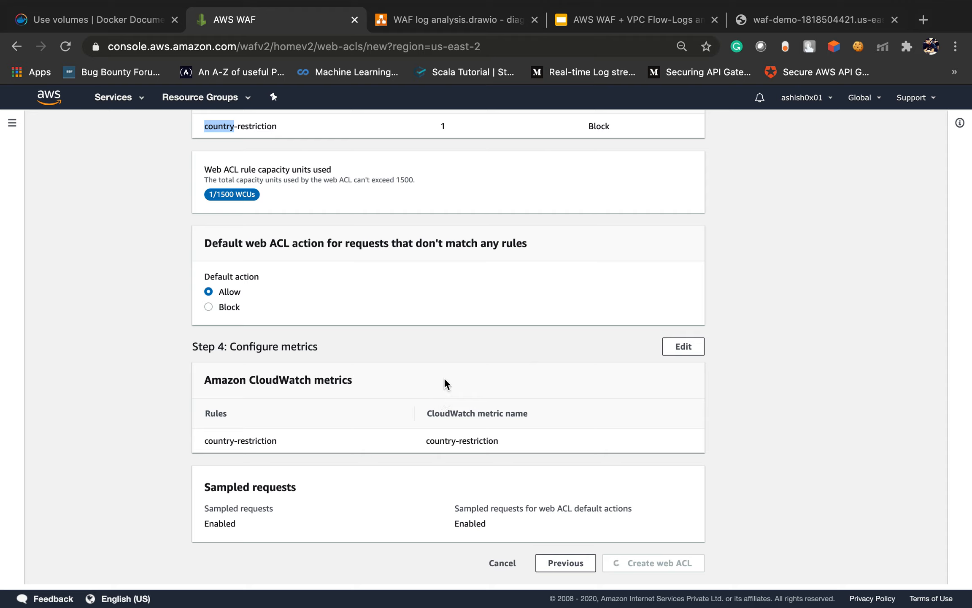
scroll(444, 384, "up", 6)
scroll(444, 380, "down", 6)
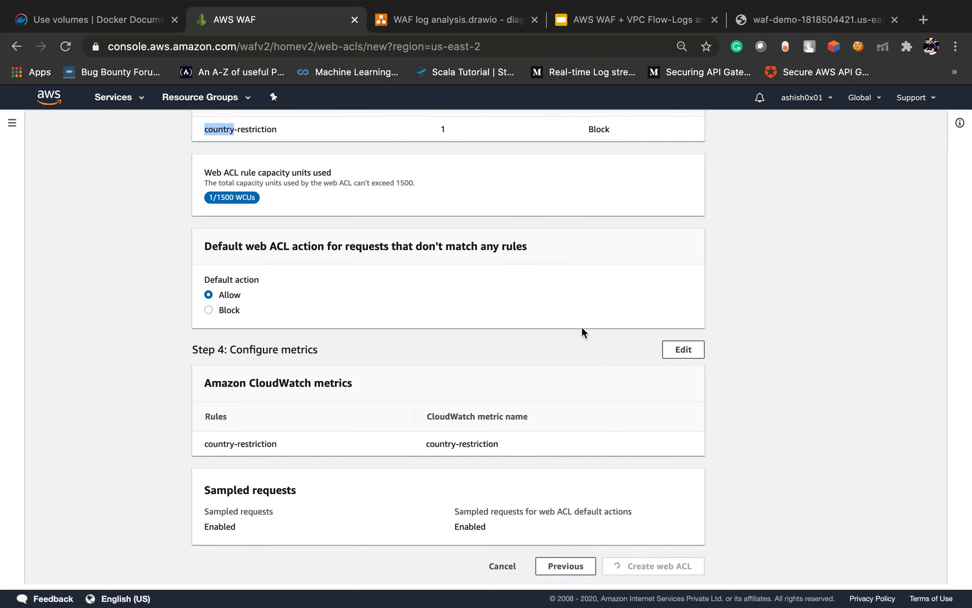
scroll(582, 326, "up", 6)
scroll(582, 329, "up", 3)
scroll(582, 329, "down", 9)
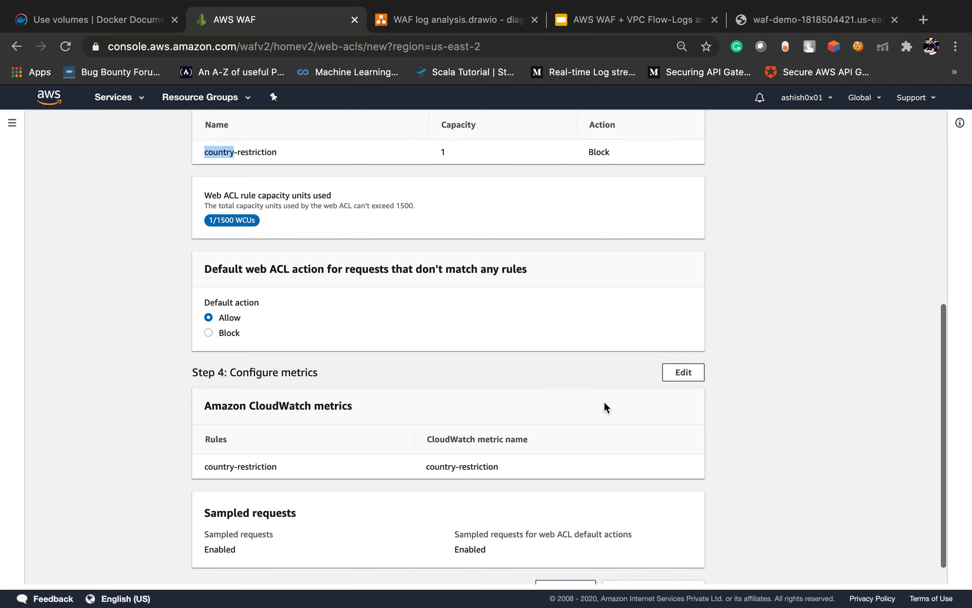
scroll(604, 403, "up", 3)
scroll(604, 401, "up", 5)
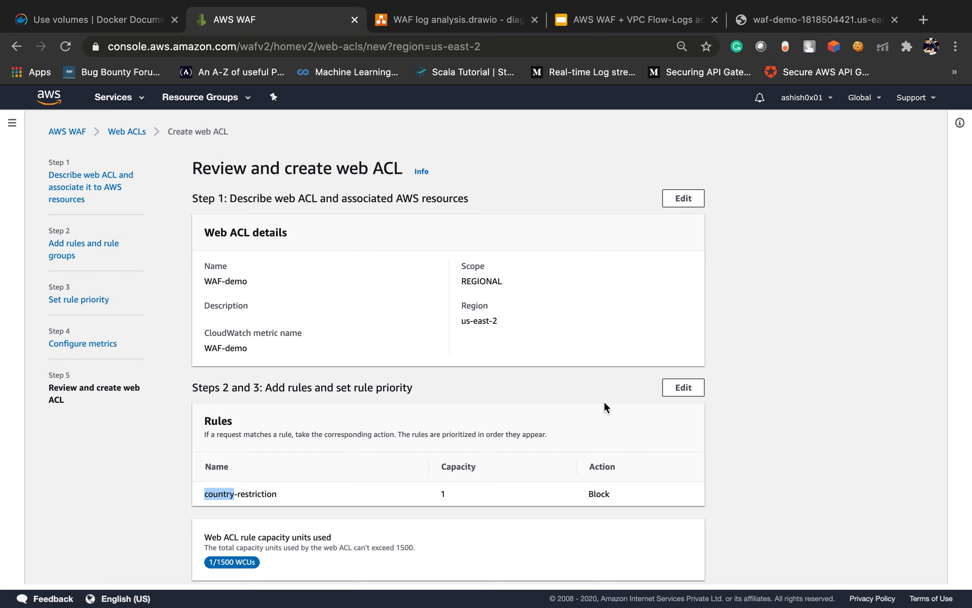
scroll(604, 403, "down", 8)
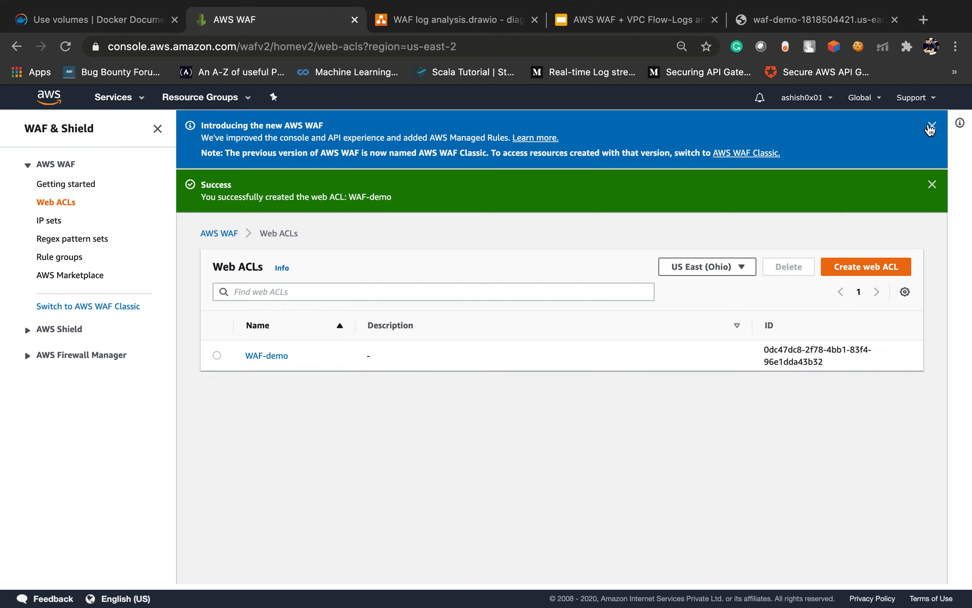
Dismiss the notification banners and open the overview of the WAF-demo web ACL.
left_click(932, 125)
left_click(933, 127)
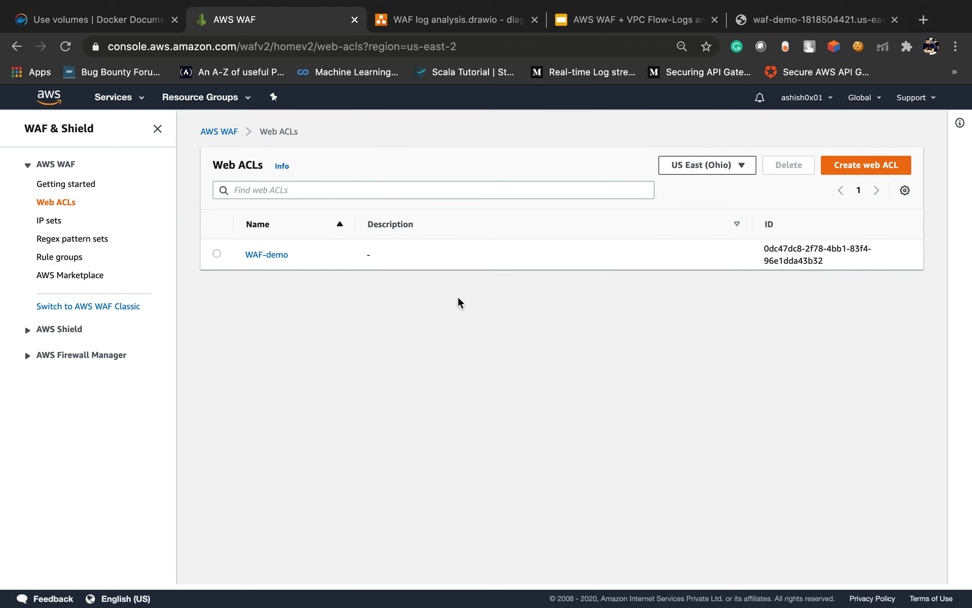
left_click(275, 258)
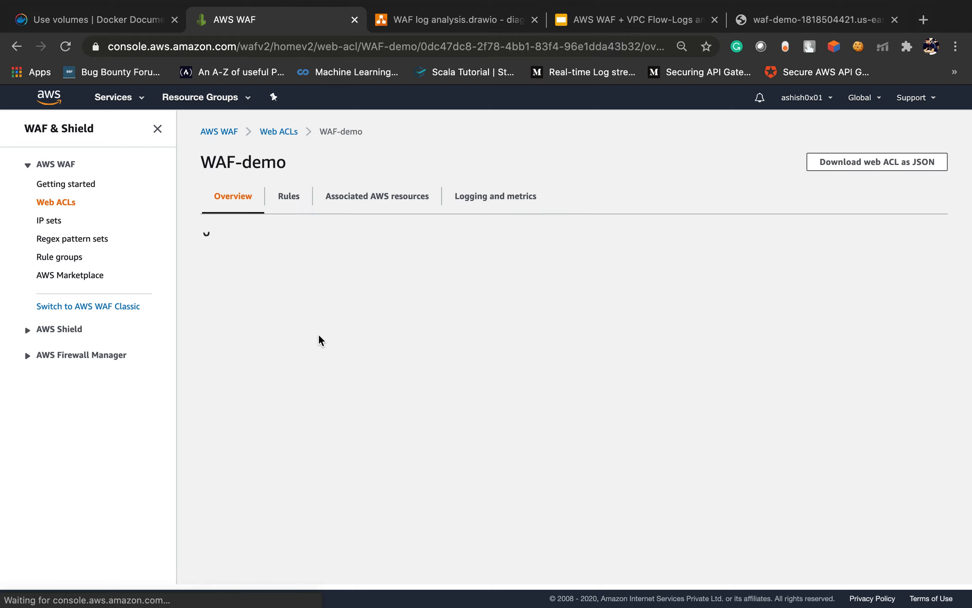
scroll(321, 340, "down", 1)
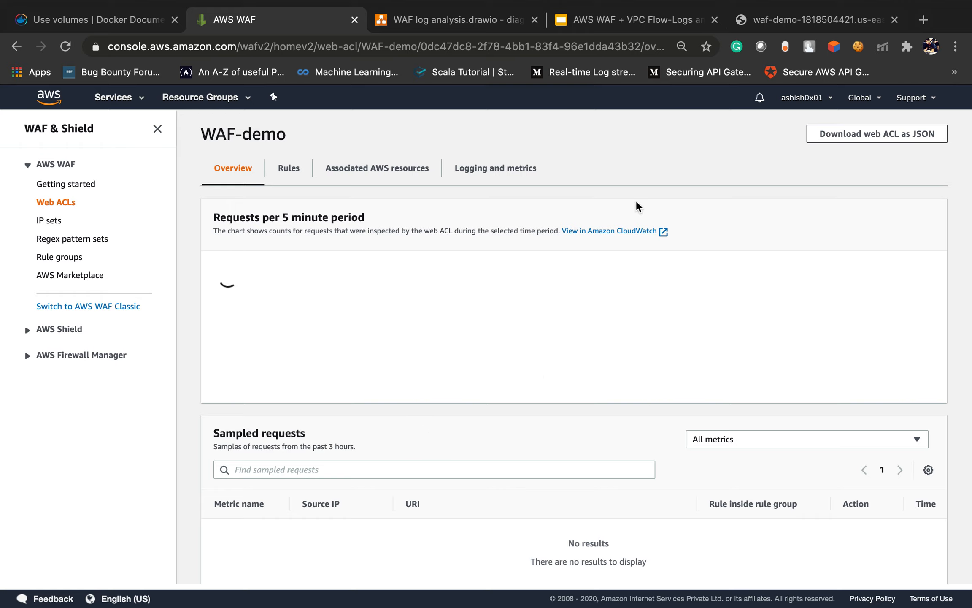
Reload the load balancer's demo page without a VPN to check direct access.
left_click(797, 21)
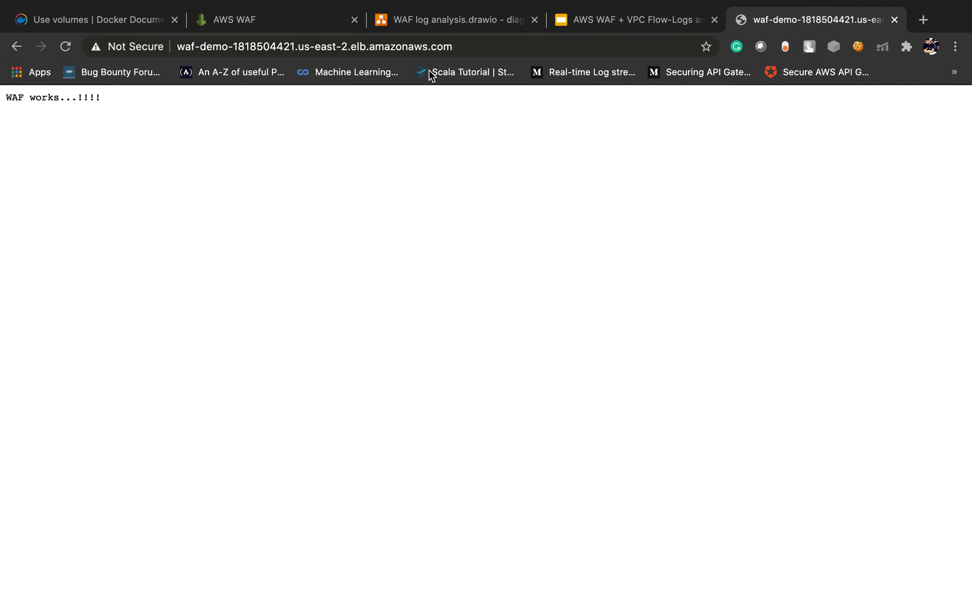
left_click(479, 50)
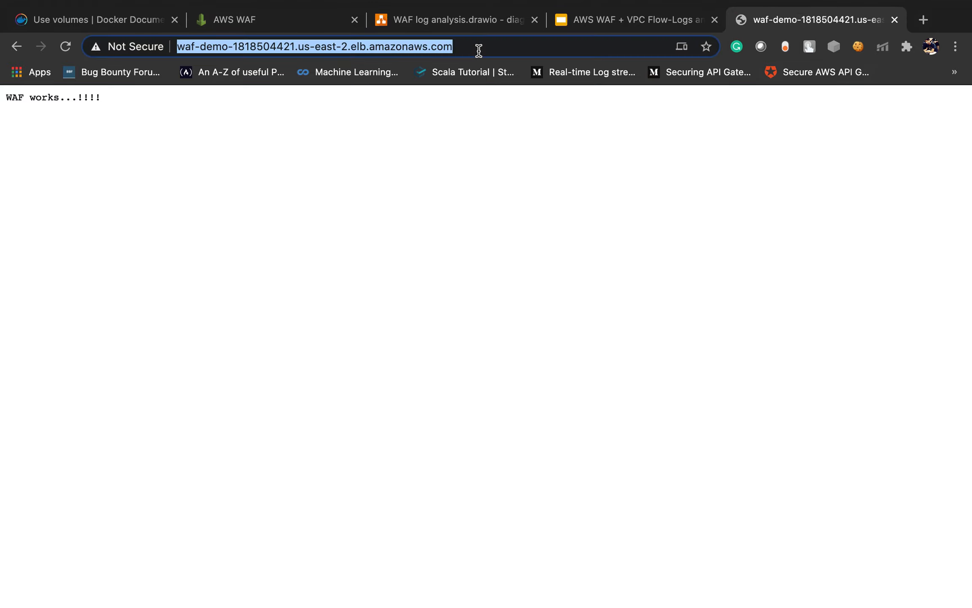
key("Return")
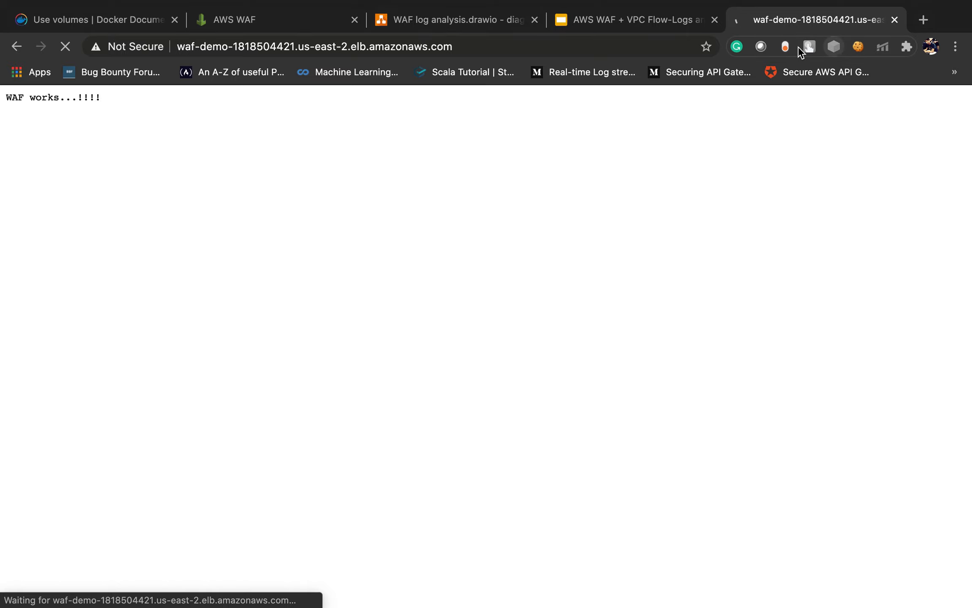
Connect TouchVPN with the location set to United States.
left_click(810, 46)
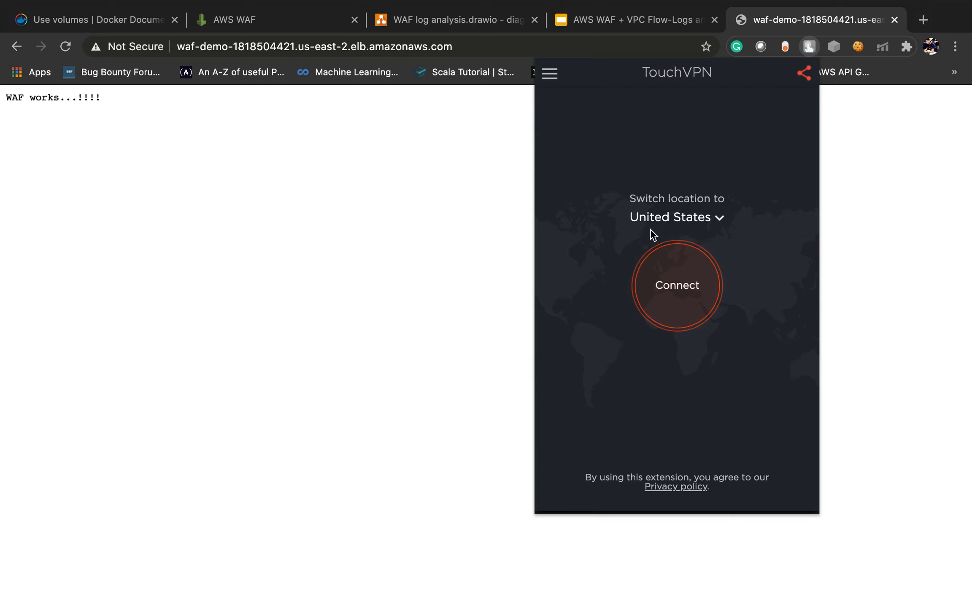
left_click(686, 299)
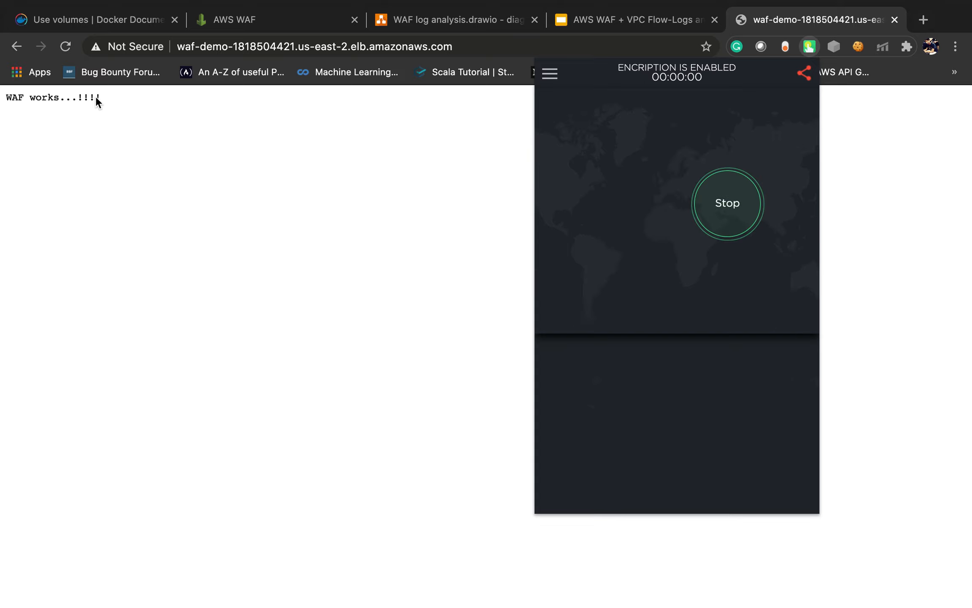
left_click(151, 165)
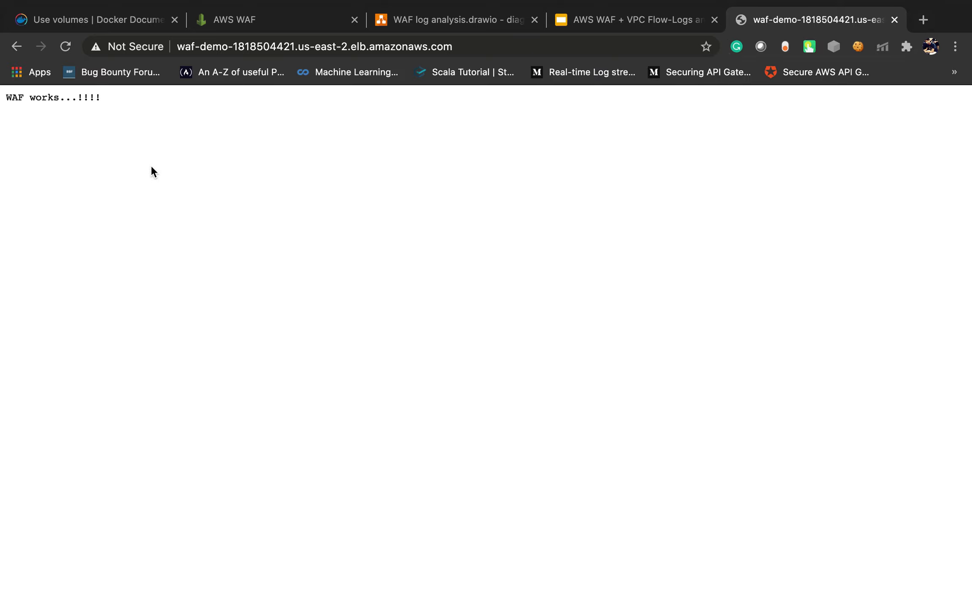
Request the demo page again through the United States VPN to test the country restriction.
left_click(458, 46)
key("Return")
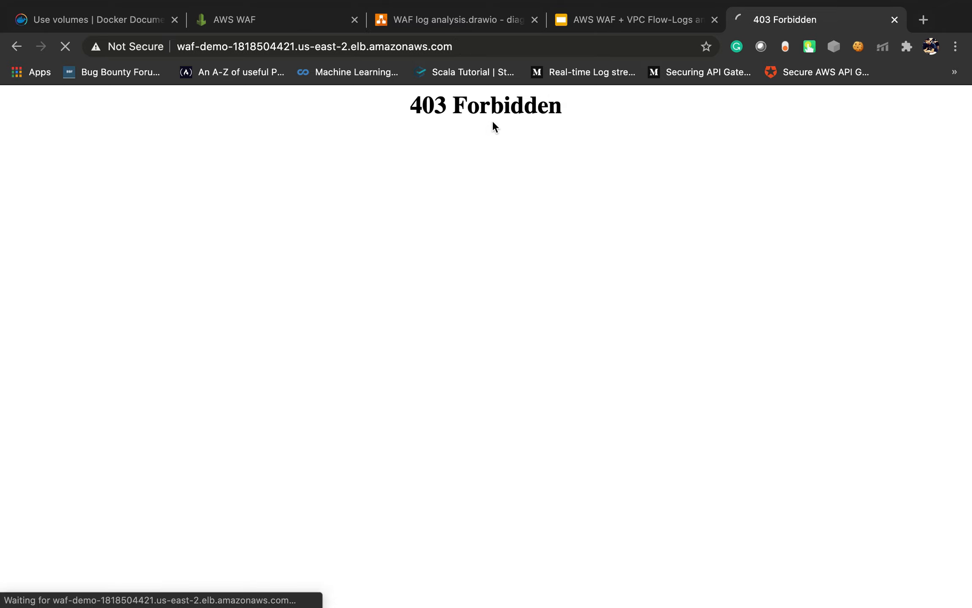
double_click(436, 106)
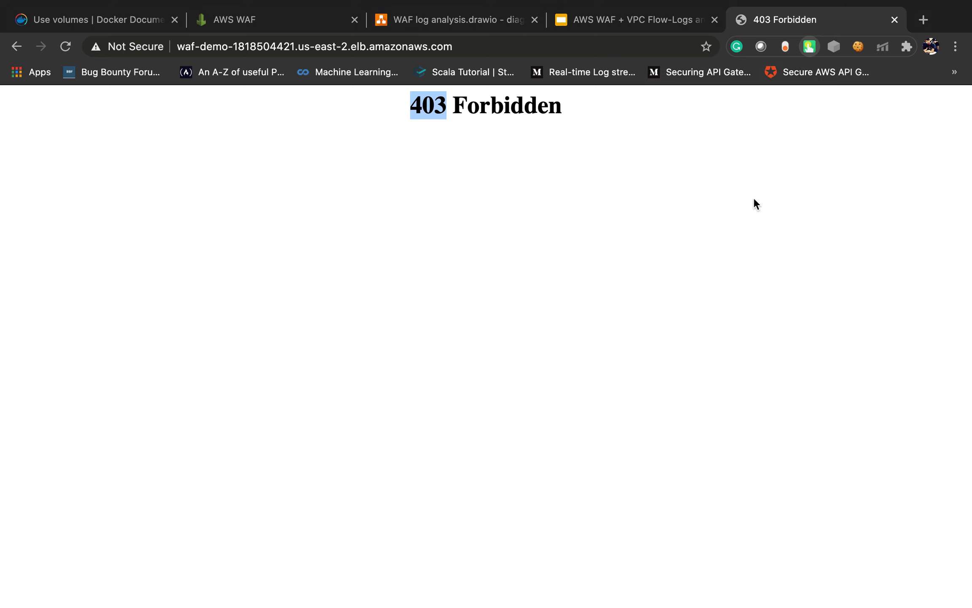
Disconnect TouchVPN and switch back to the AWS WAF console.
left_click(810, 47)
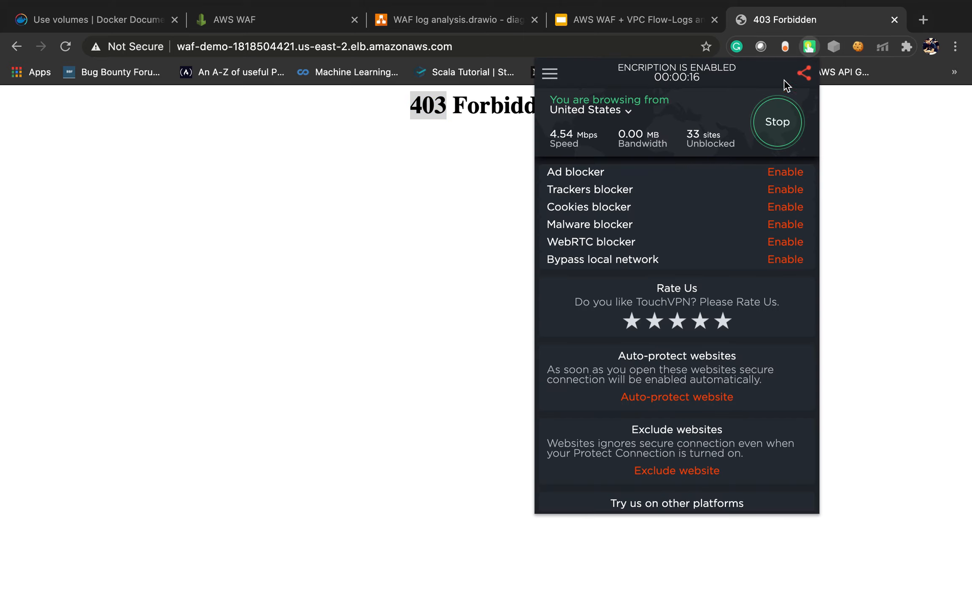
left_click(778, 124)
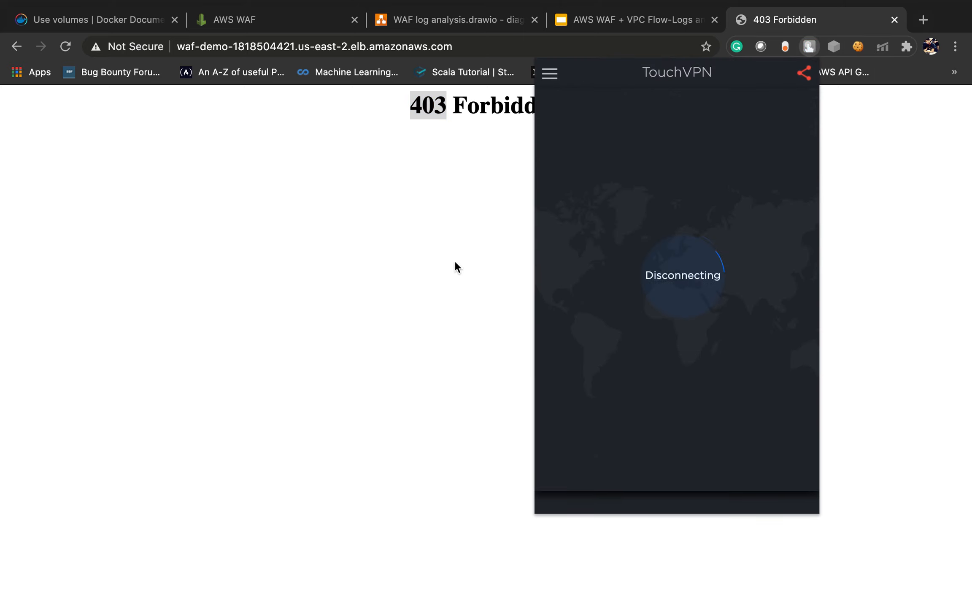
left_click(301, 28)
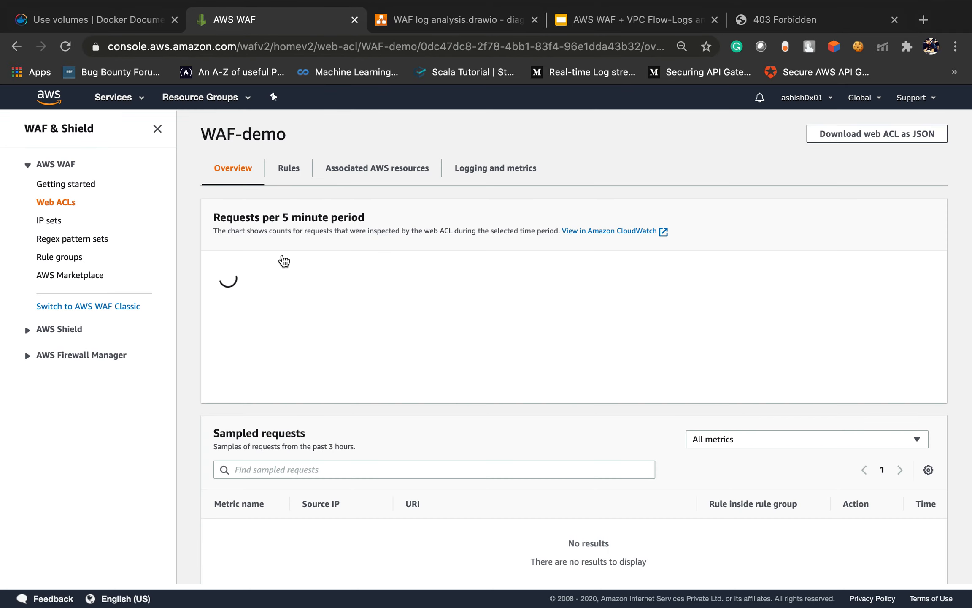
Open the rules of the WAF-demo web ACL and start adding a custom rule of your own.
scroll(293, 314, "down", 4)
scroll(330, 396, "up", 4)
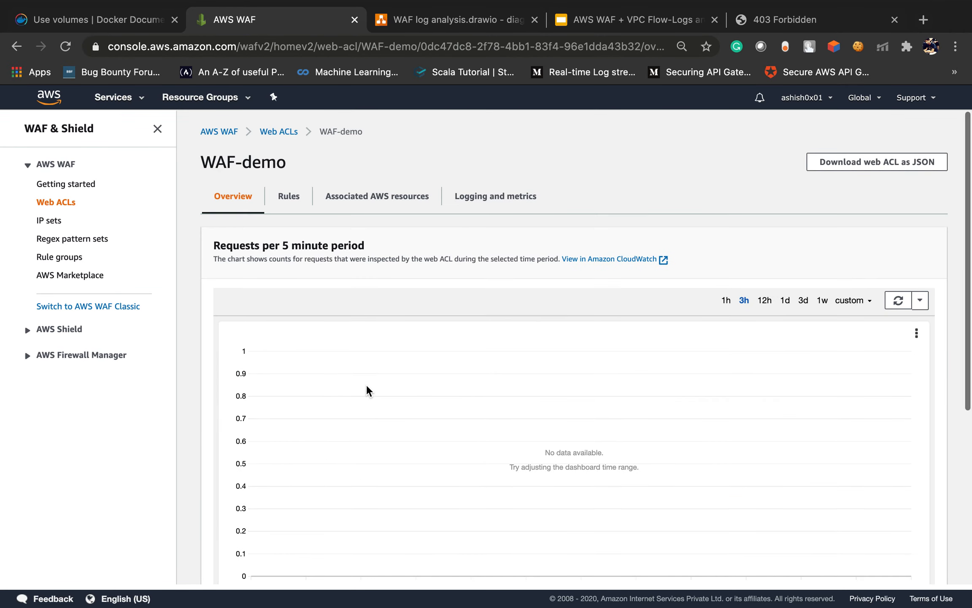
left_click(291, 204)
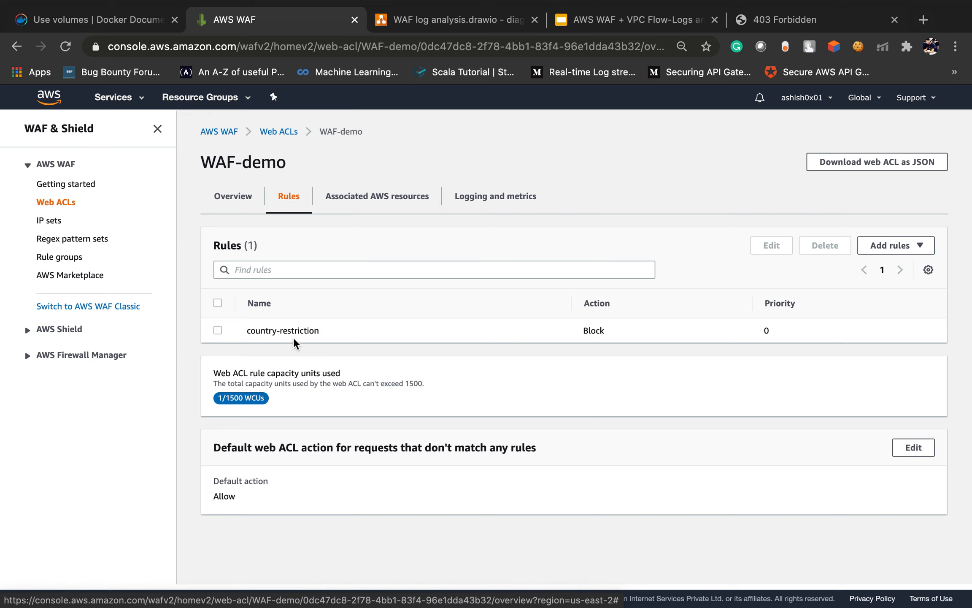
left_click(903, 249)
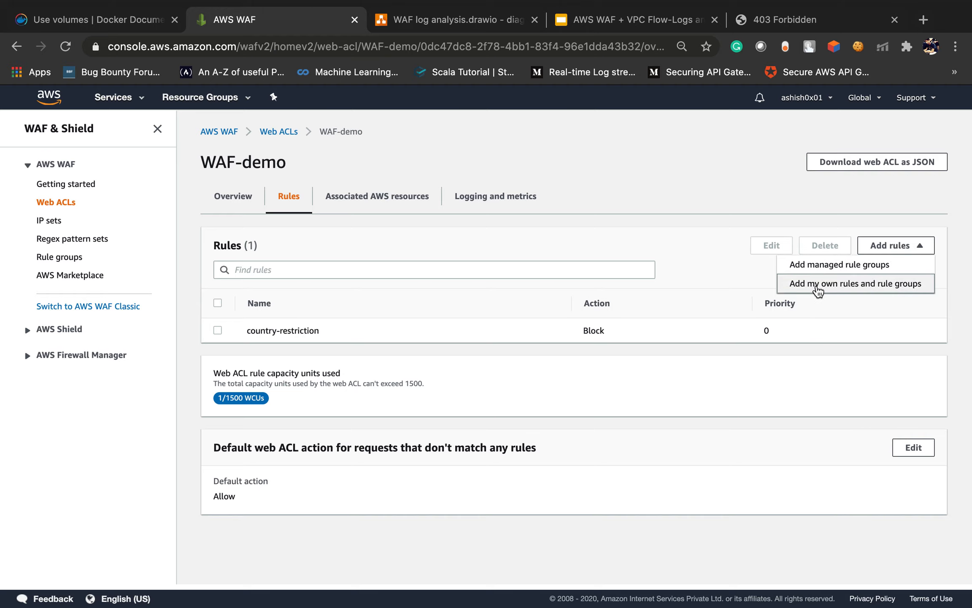
left_click(856, 290)
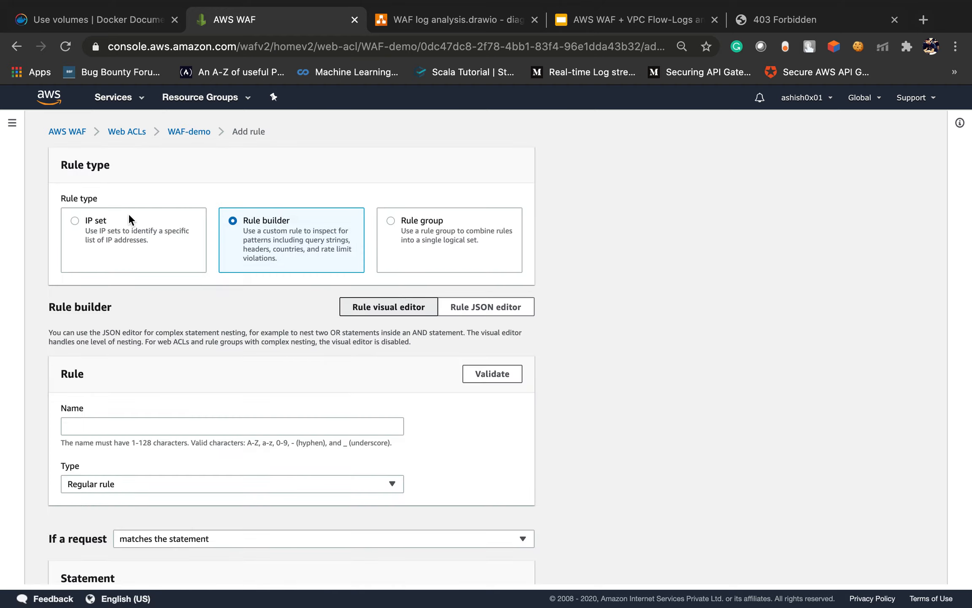
Examine the settings offered by the IP set rule type, and return to the Rule builder.
scroll(222, 404, "down", 2)
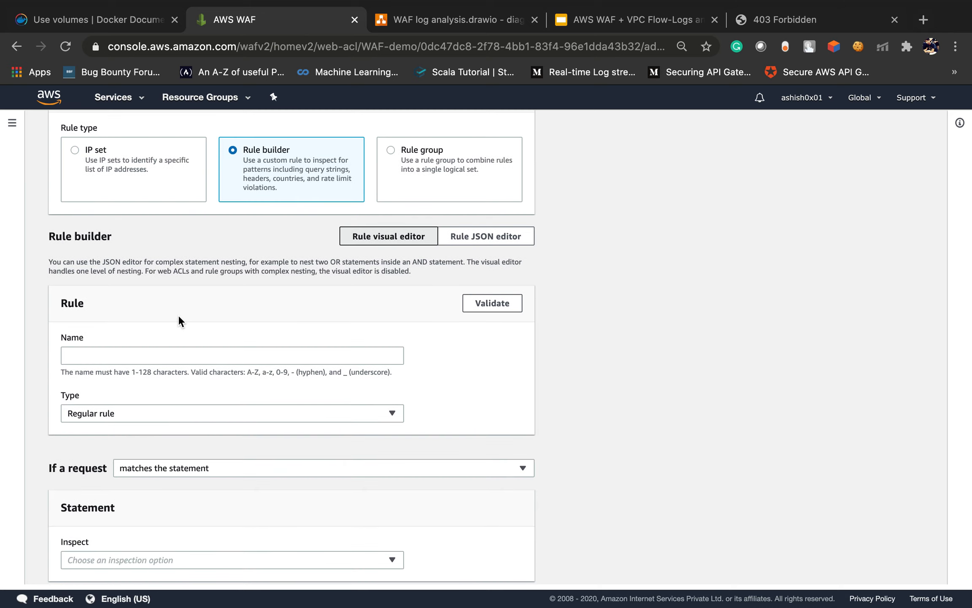
scroll(179, 320, "up", 1)
left_click(128, 172)
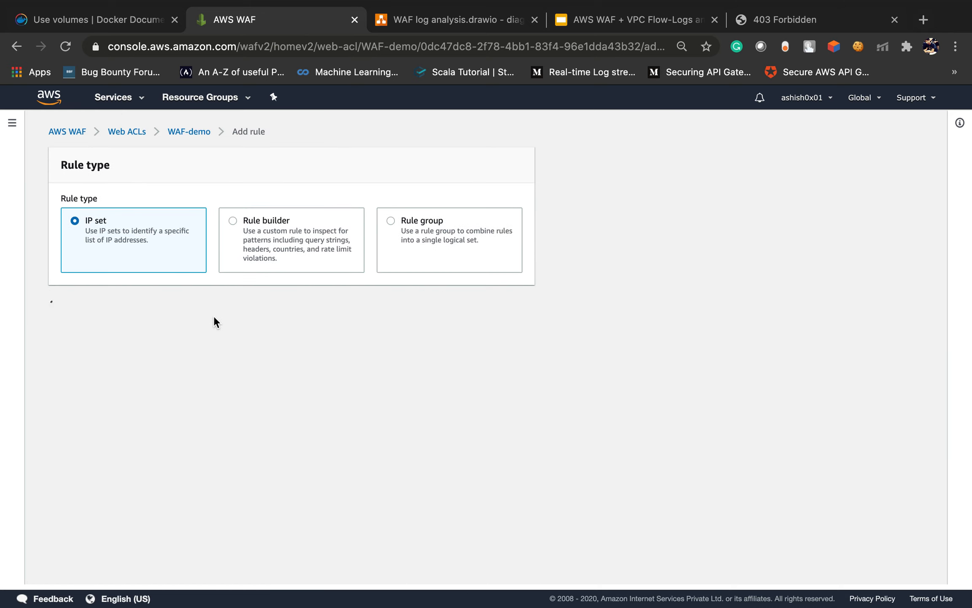
scroll(214, 320, "down", 2)
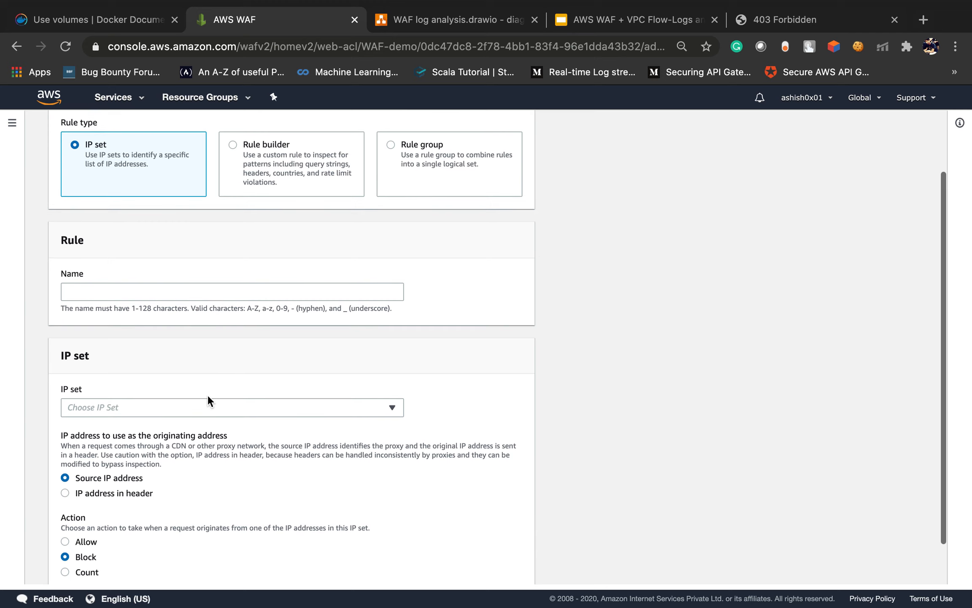
left_click(243, 164)
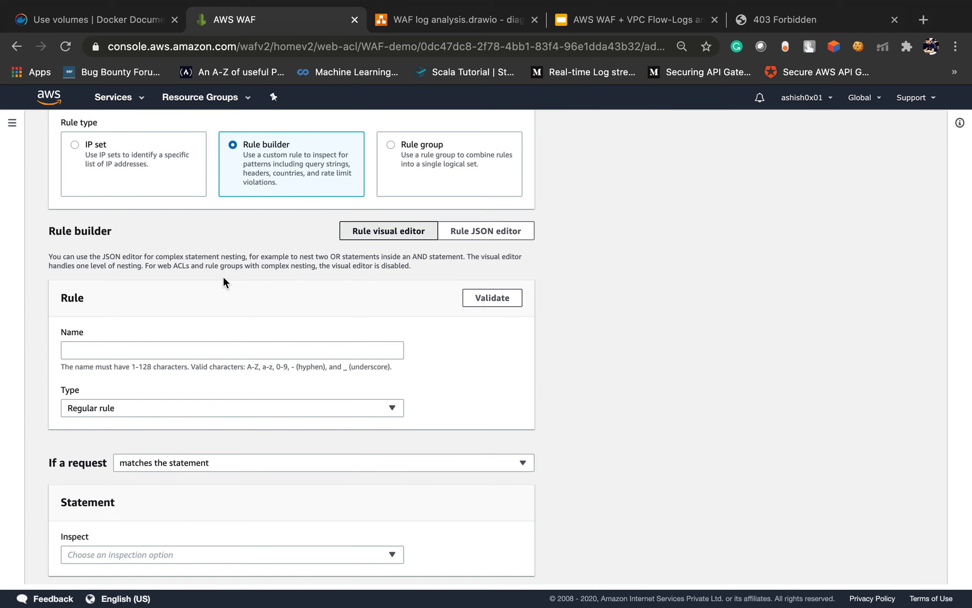
scroll(191, 386, "down", 2)
scroll(253, 320, "up", 3)
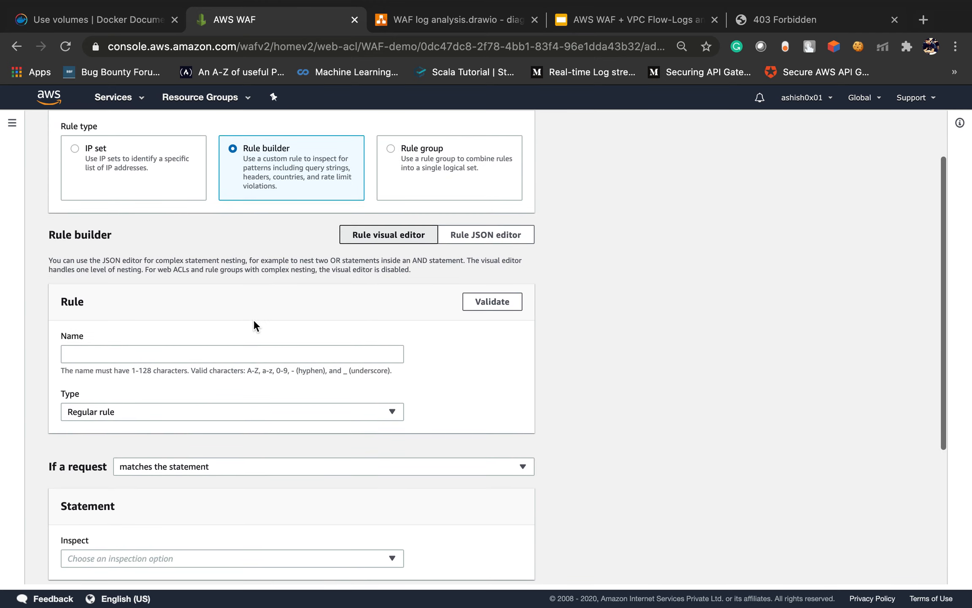
Name the rule blacklisted-IP and set its type to Rate-based rule.
left_click(181, 354)
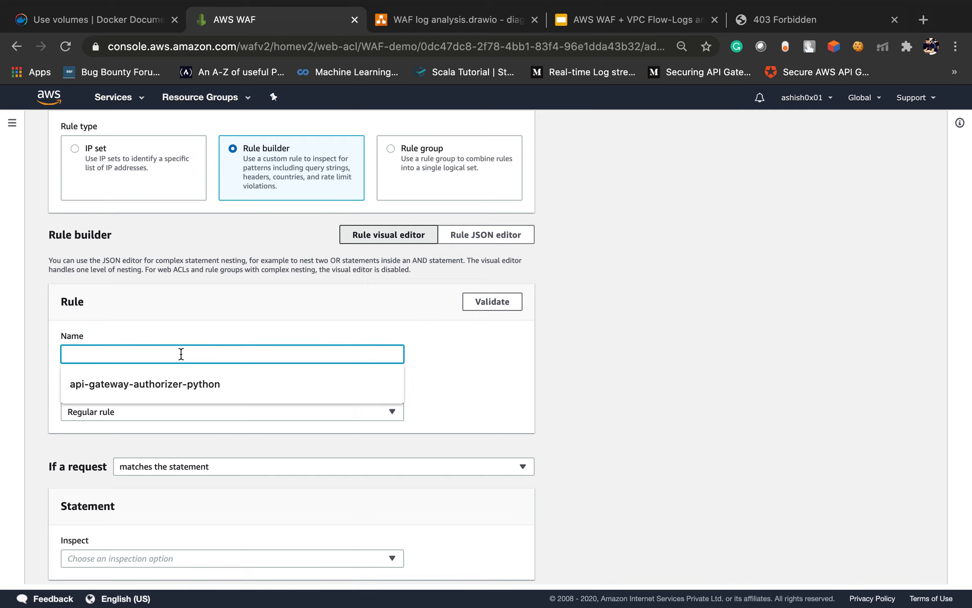
type("blacklisted-IP")
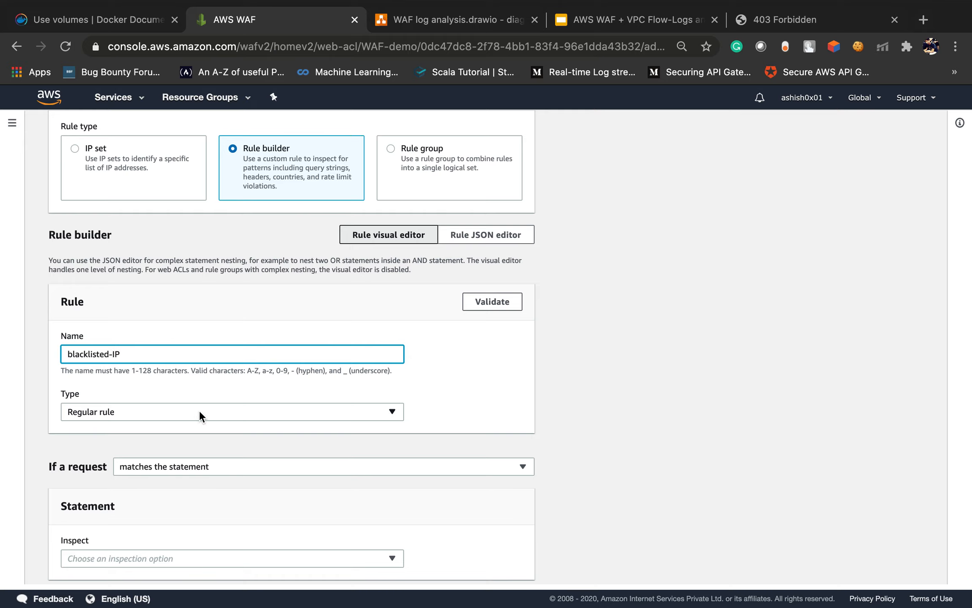
scroll(199, 411, "down", 3)
left_click(169, 313)
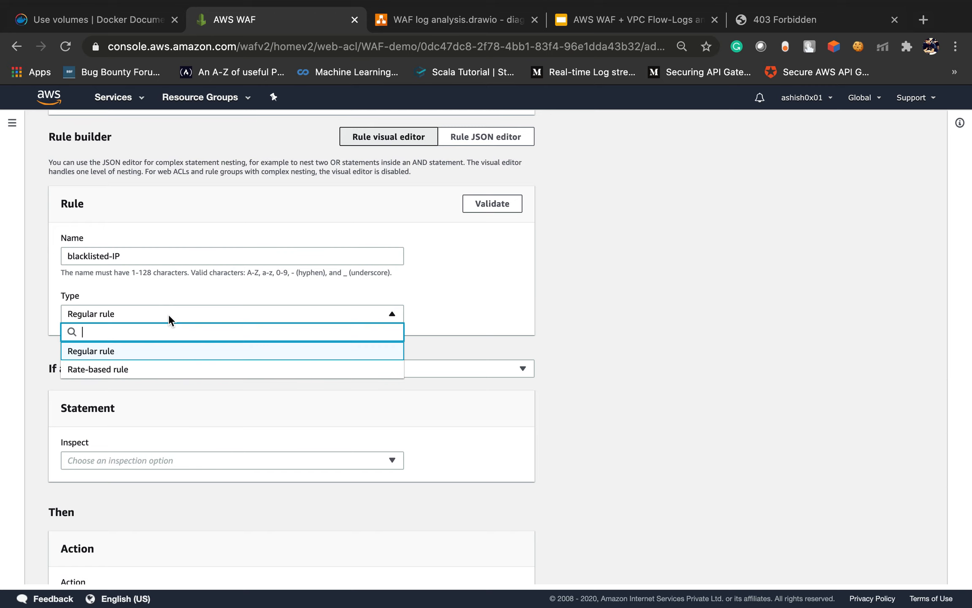
left_click(174, 369)
scroll(174, 370, "down", 1)
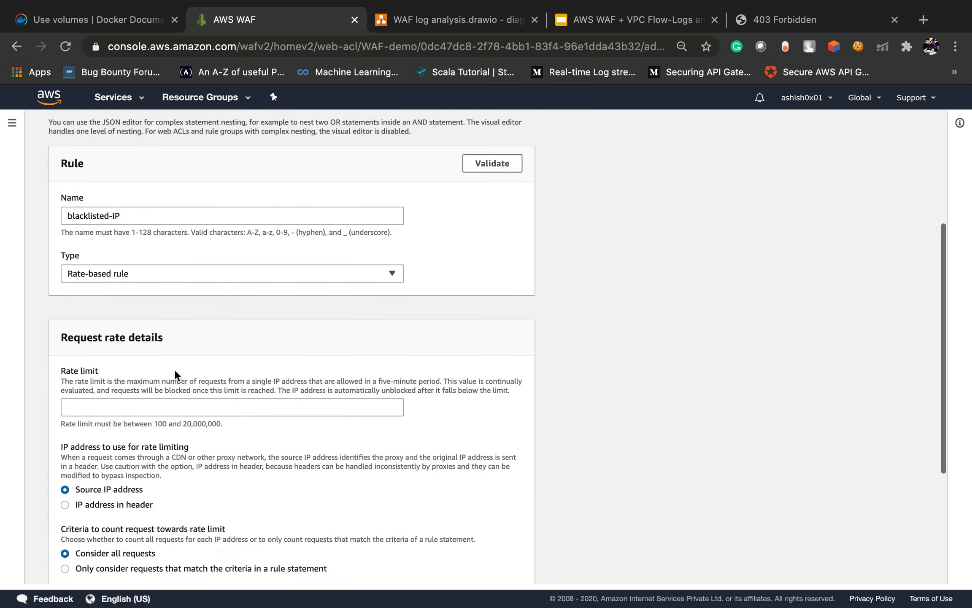
Set the rule's rate limit to 100 requests.
scroll(174, 369, "down", 2)
left_click(102, 364)
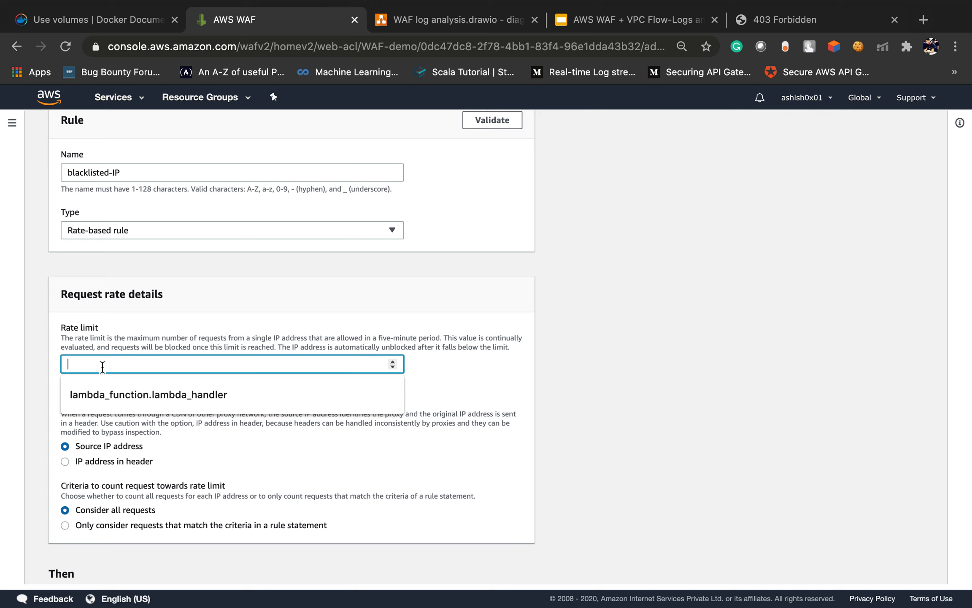
type("100")
left_click(176, 326)
scroll(175, 326, "down", 3)
scroll(185, 368, "up", 3)
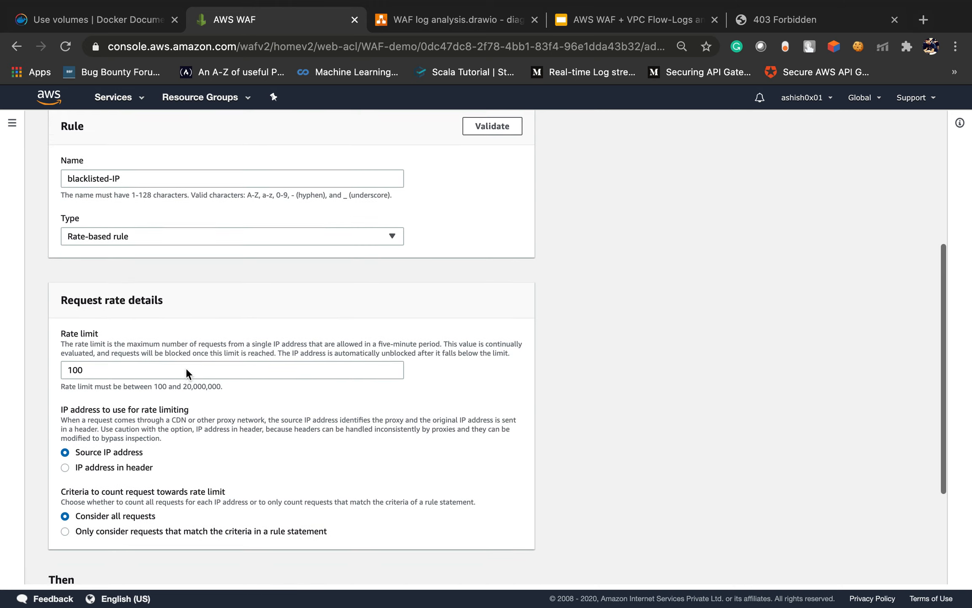
Review the rate limit, source IP address, request criteria and Block action, and add the blacklisted-IP rule to the web ACL.
scroll(185, 368, "up", 1)
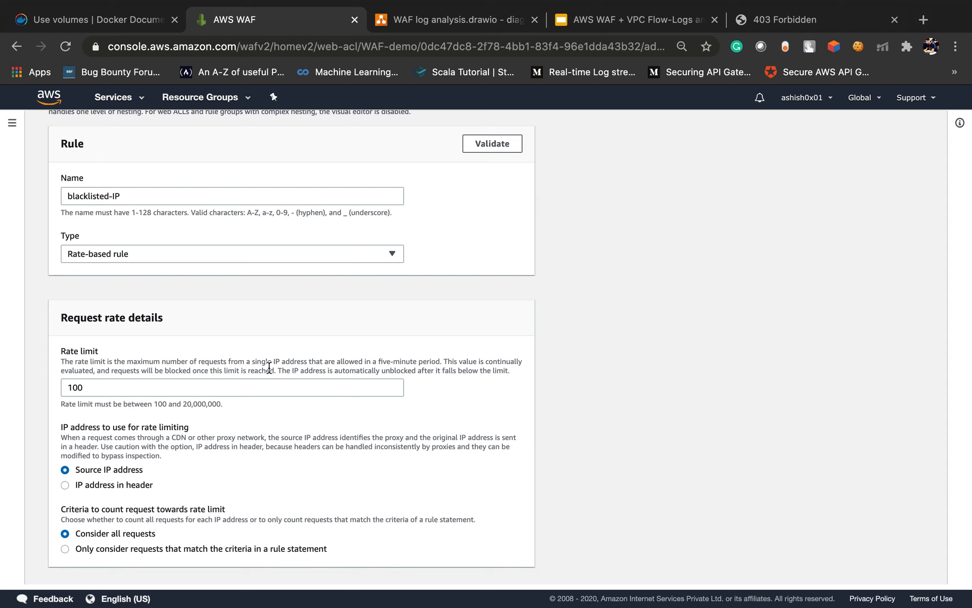
double_click(406, 362)
left_click_drag(381, 362, 417, 364)
double_click(80, 389)
scroll(124, 443, "down", 1)
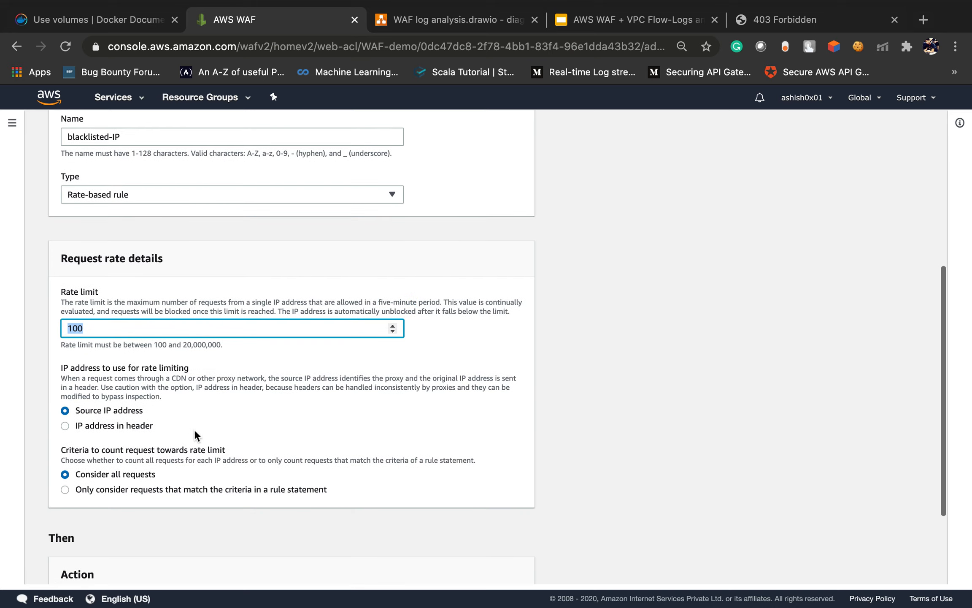
scroll(179, 347, "down", 2)
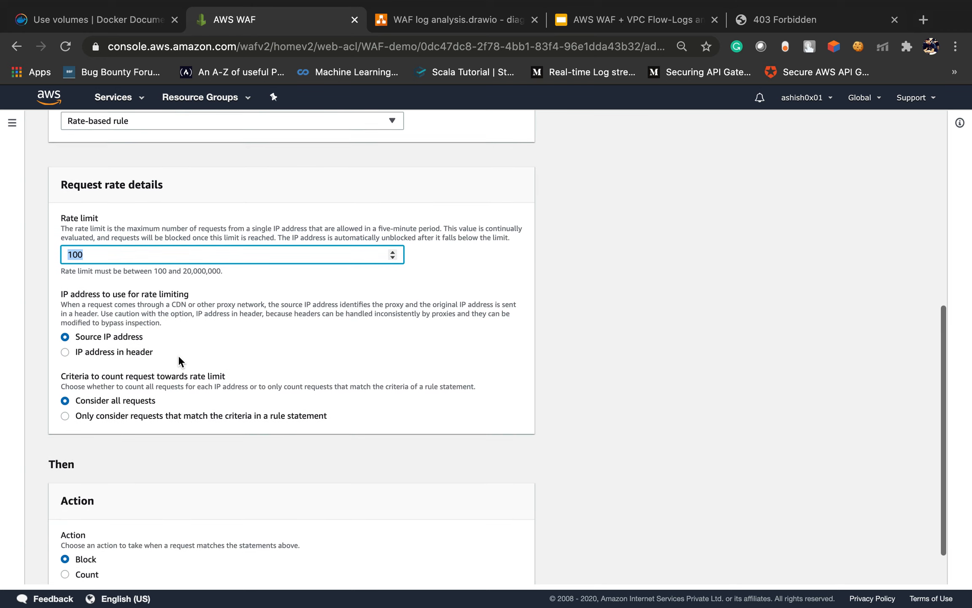
scroll(120, 416, "down", 1)
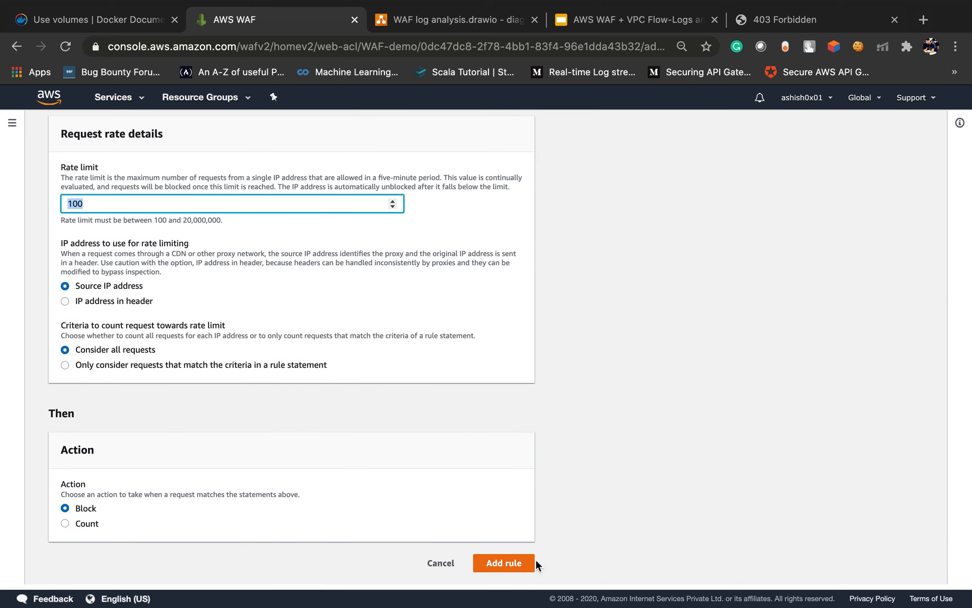
left_click(512, 565)
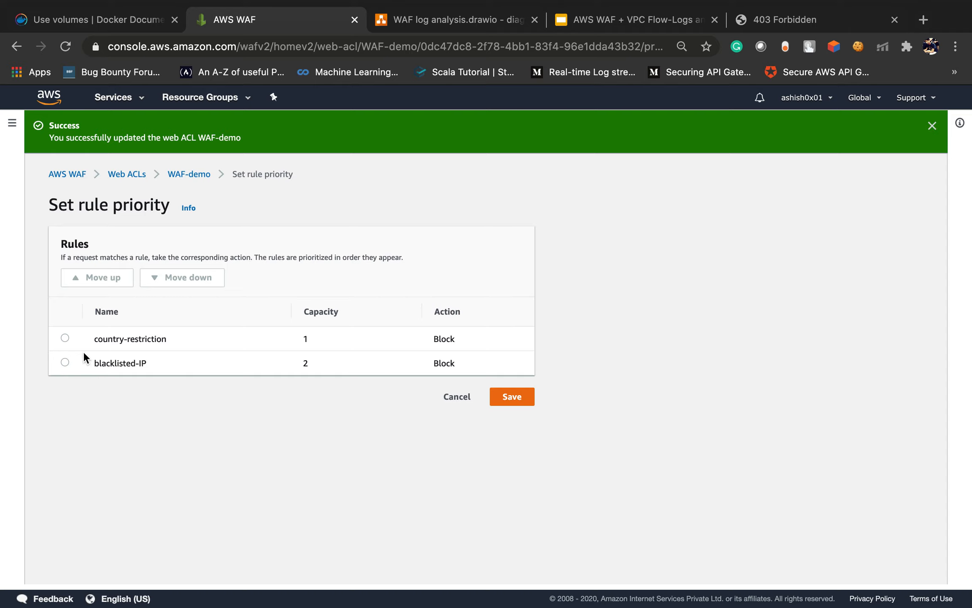
Move the blacklisted-IP rule above country-restriction, save the rule priority, and check the order in the rules list.
left_click(65, 362)
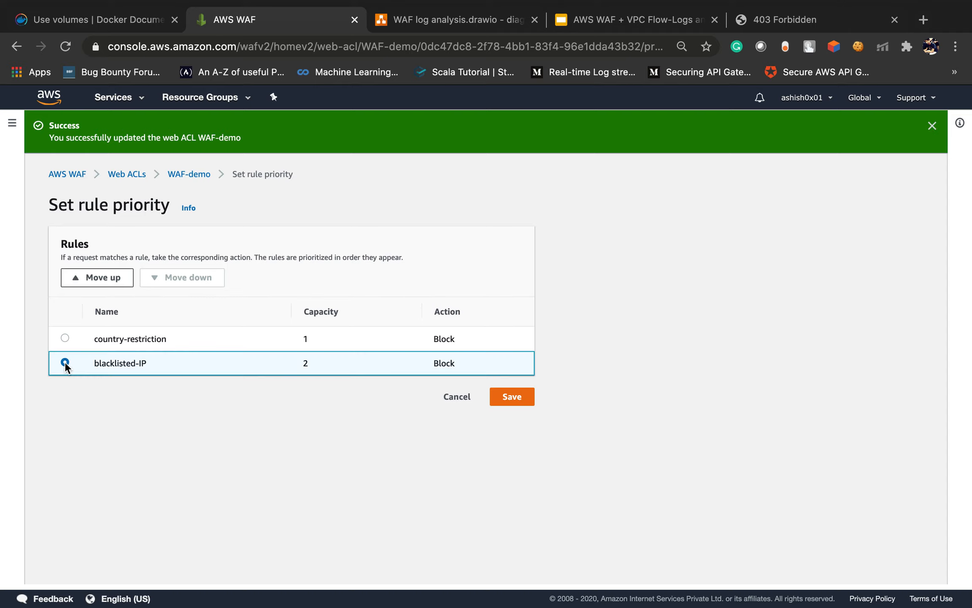
left_click(96, 277)
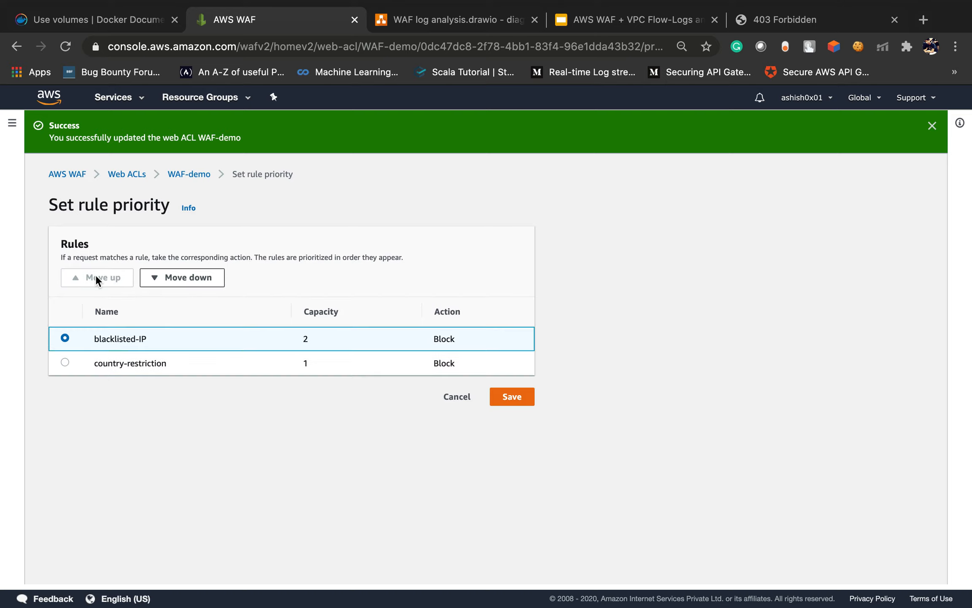
left_click(512, 397)
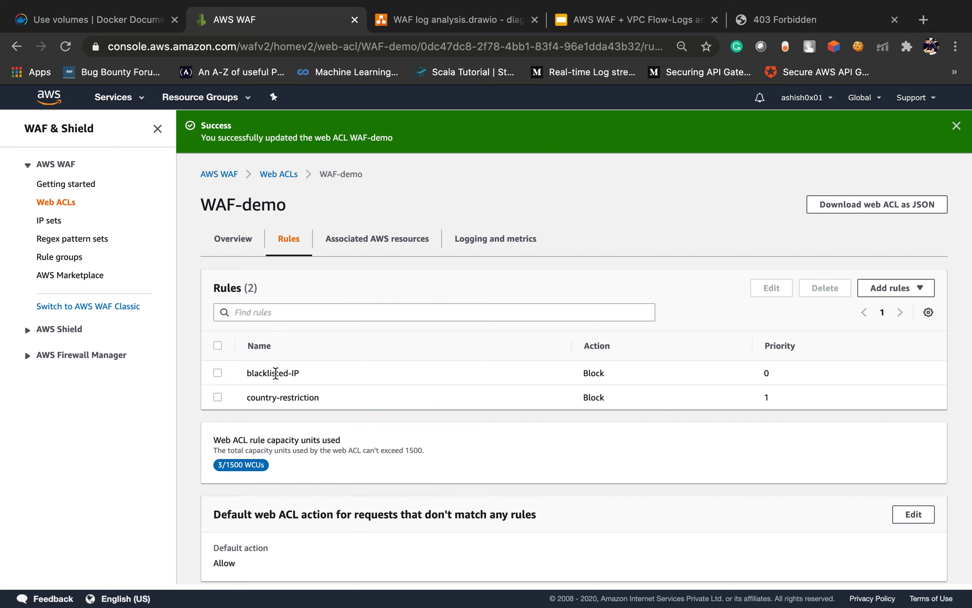
double_click(274, 372)
triple_click(298, 373)
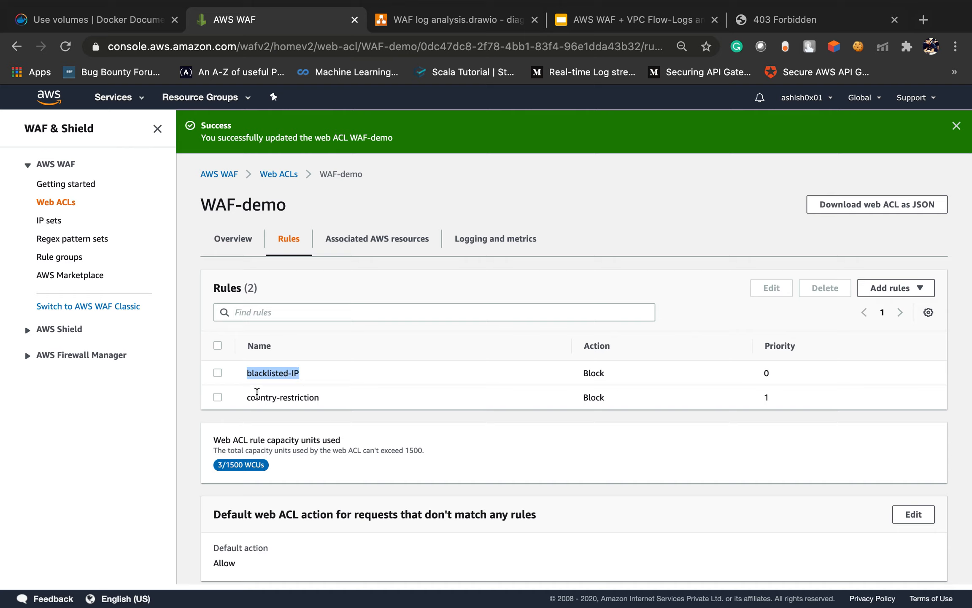
Review the blacklisted-IP and country-restriction rules and the default action of WAF-demo, and dismiss the success notification.
triple_click(263, 393)
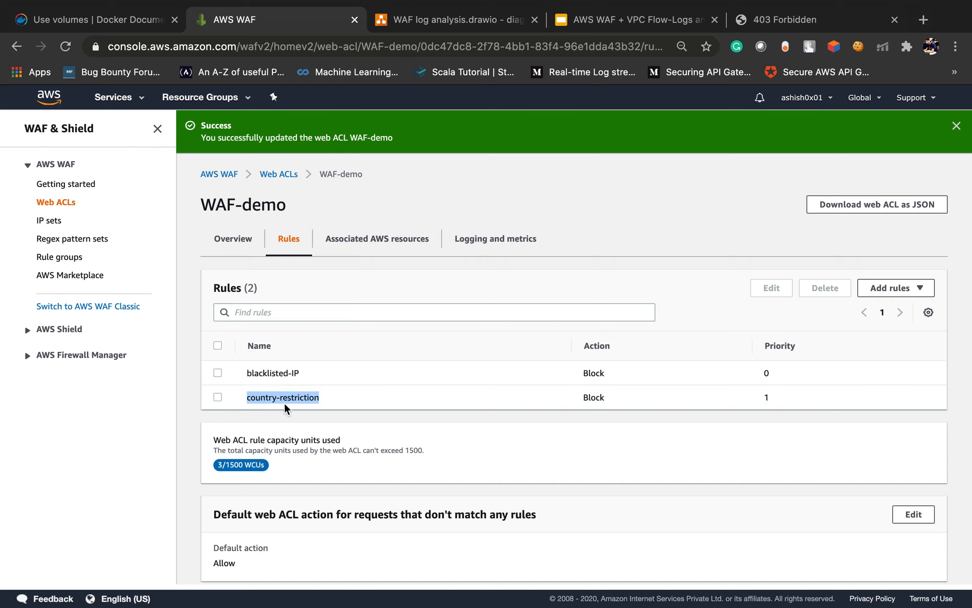
triple_click(269, 372)
scroll(311, 418, "down", 2)
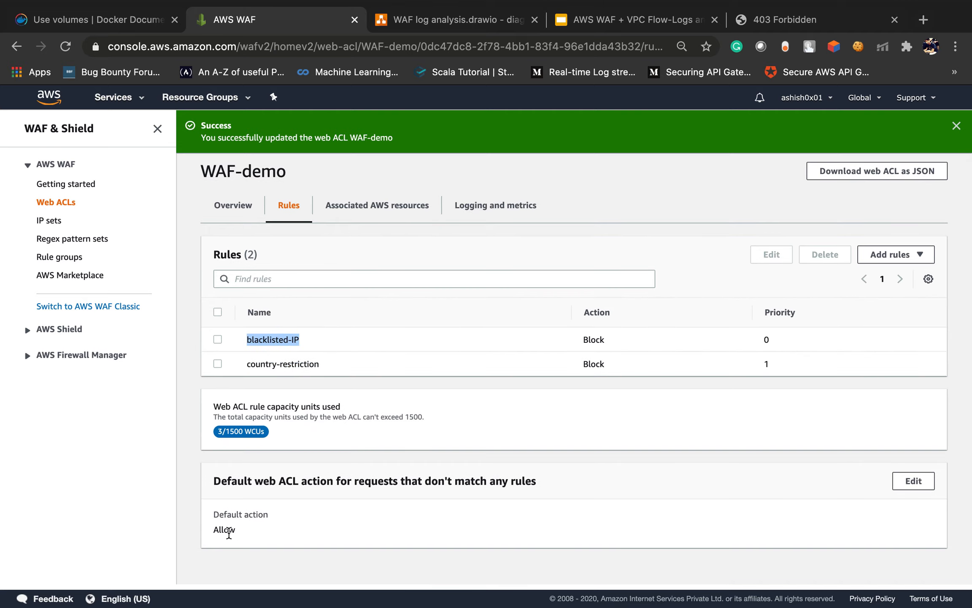
double_click(228, 533)
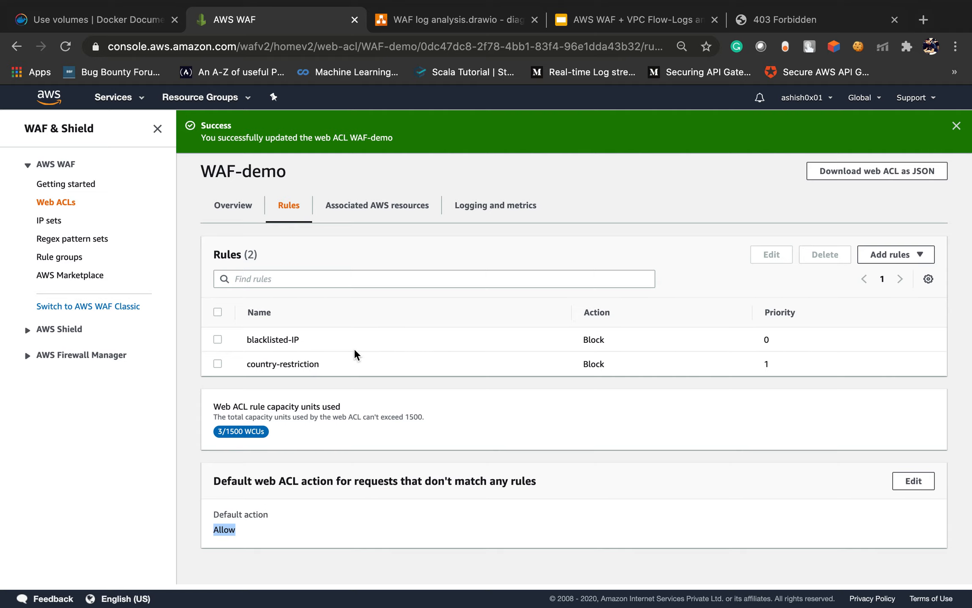
left_click(957, 125)
Reload the waf-demo load balancer page and check its response.
left_click(822, 20)
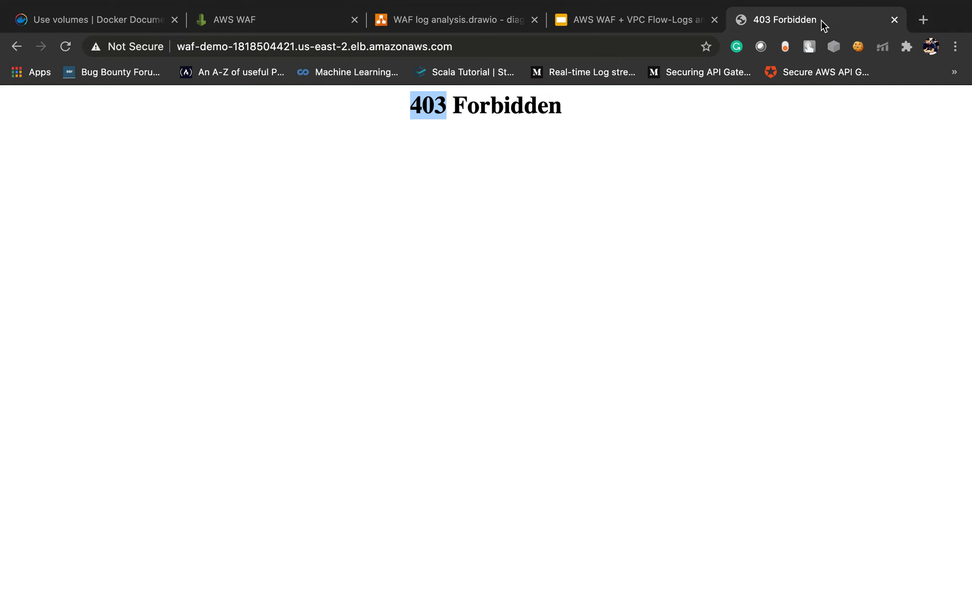
left_click(508, 51)
key("Return")
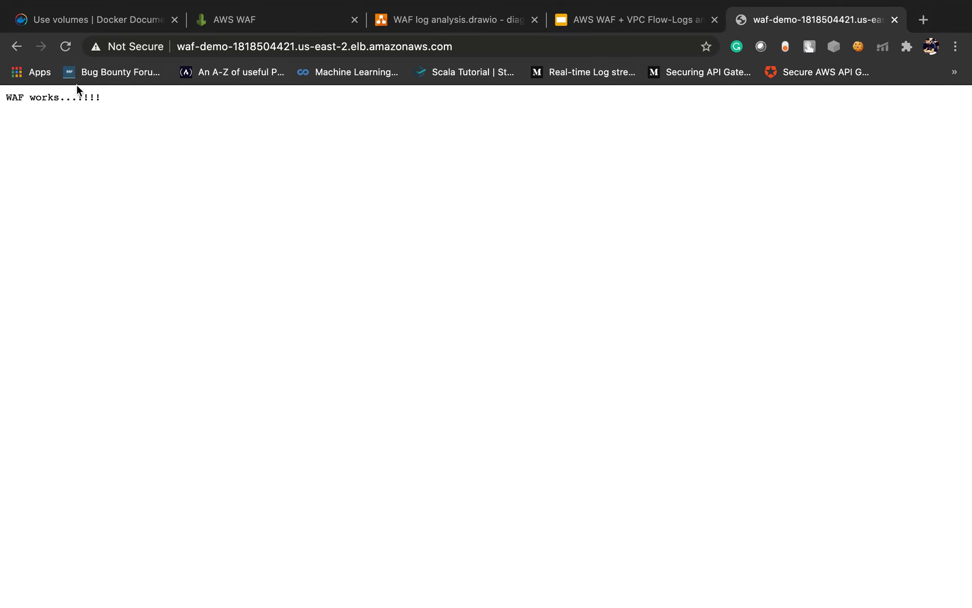
triple_click(49, 97)
Switch to Terminal, minimize the Finder window, and enter the start of the loop: for i in {1..150); do curl.
key("ctrl+Left")
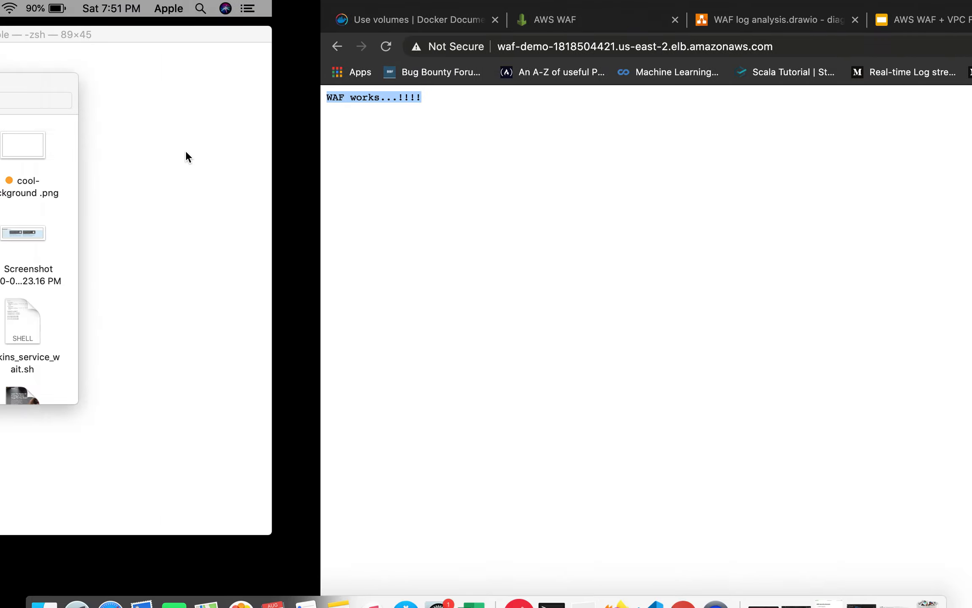
left_click(656, 460)
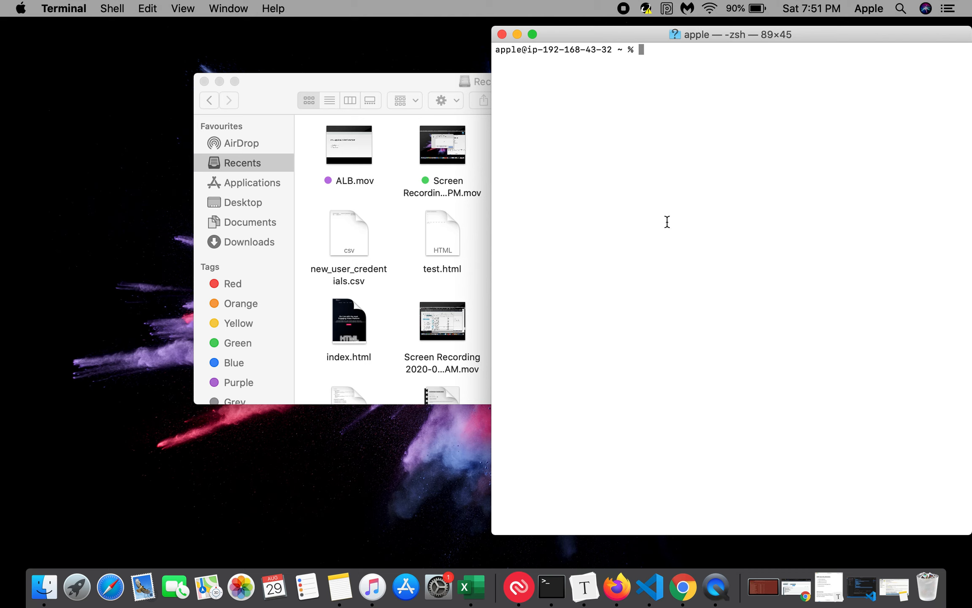
left_click(219, 81)
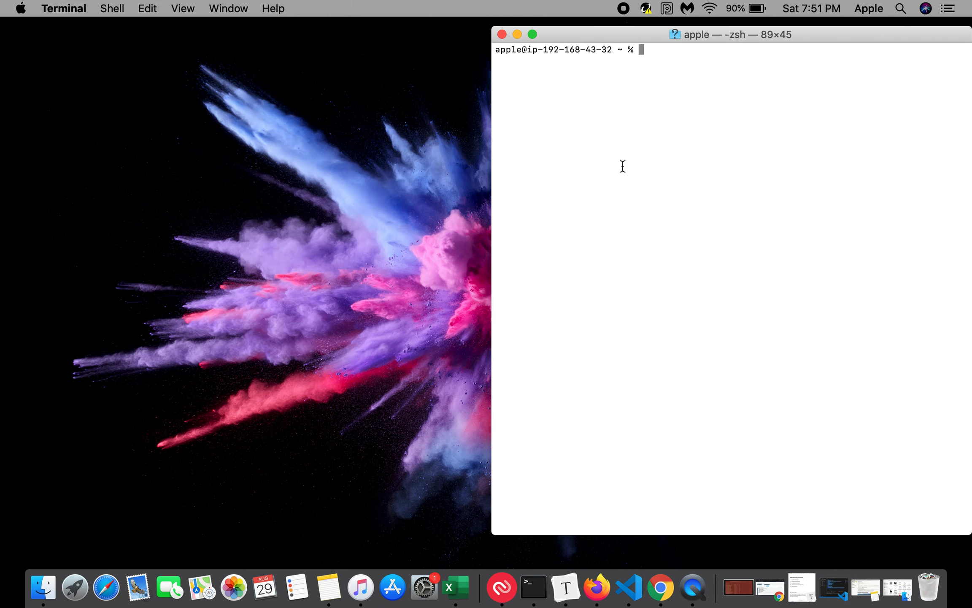
type("for i in {1..150); do curl")
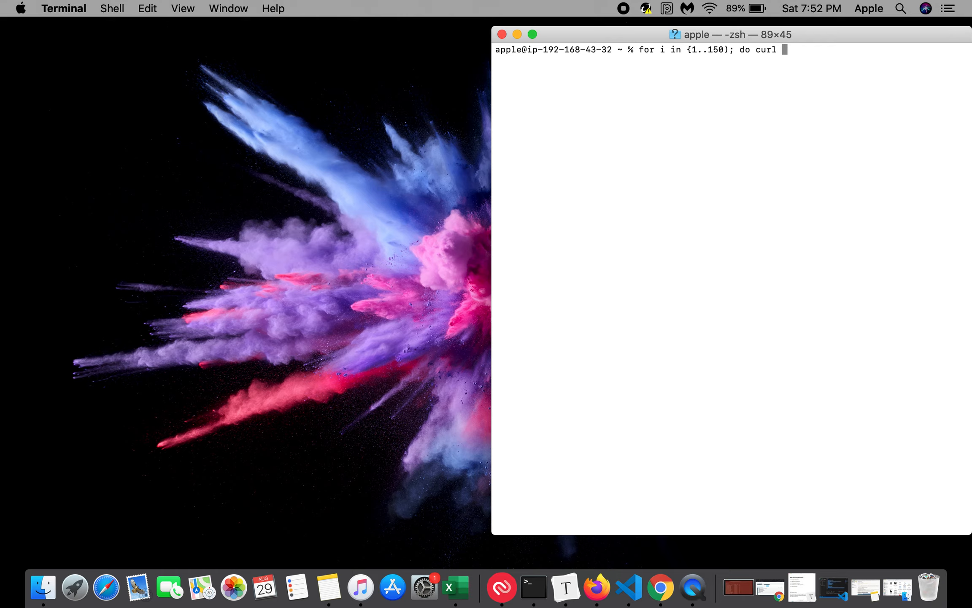
Insert echo $i; before curl in the loop command, and add the waf-demo page URL copied from the browser after curl.
key("ctrl+Right")
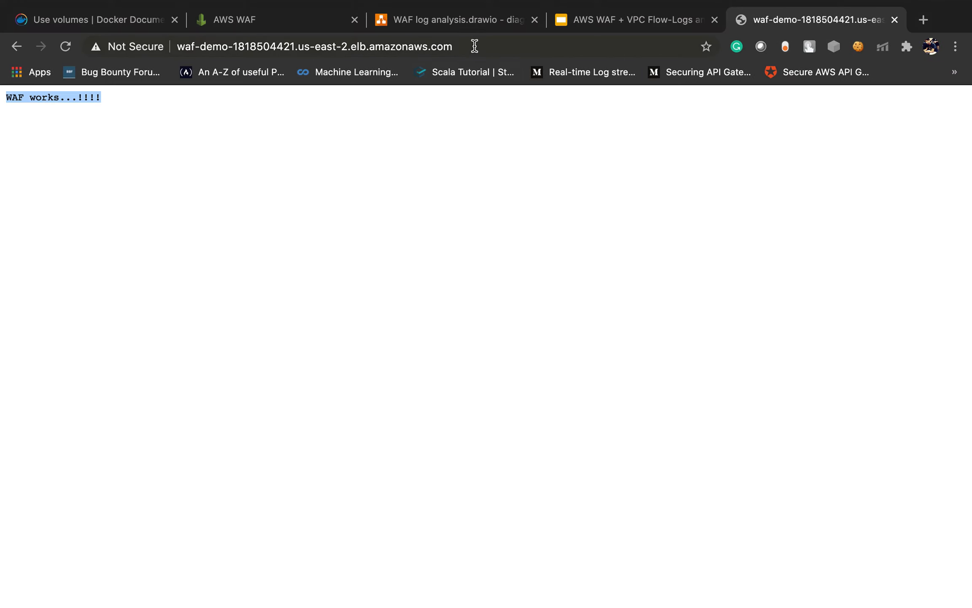
left_click(474, 46)
key("super+c")
key("ctrl+Left")
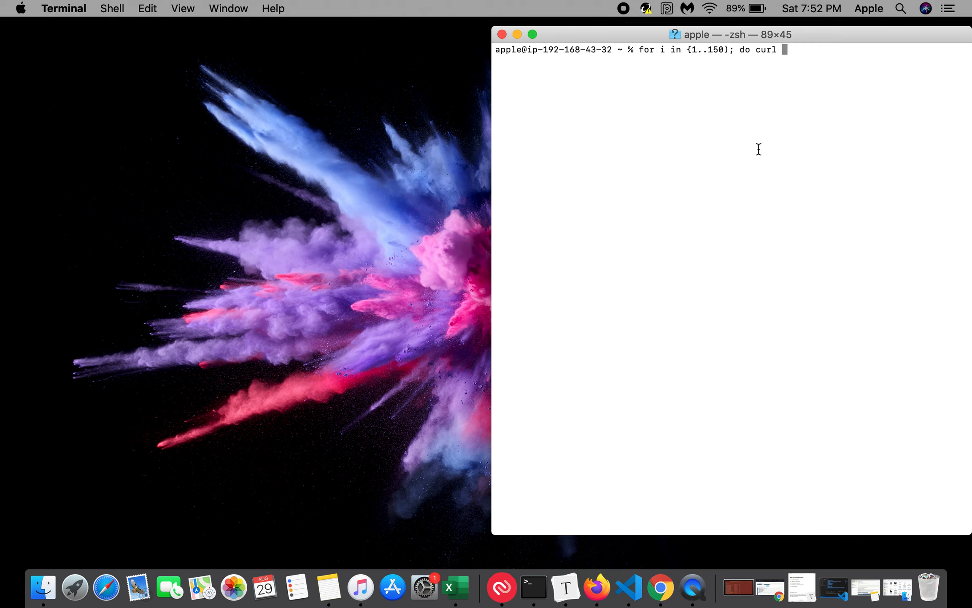
key("Left")
key("Left")
key("Left")
key("Left")
key("Left")
type("echo $i;")
key("Right")
key("Right")
key("Right")
key("super+v")
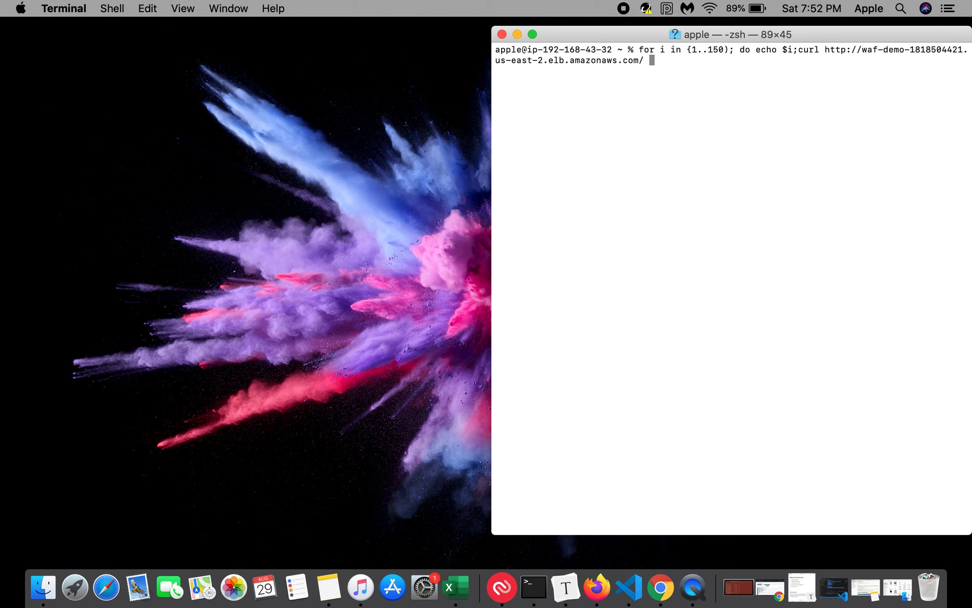
Finish the loop command with ; done and try to run it.
type("; done")
double_click(717, 50)
left_click(778, 84)
key("Return")
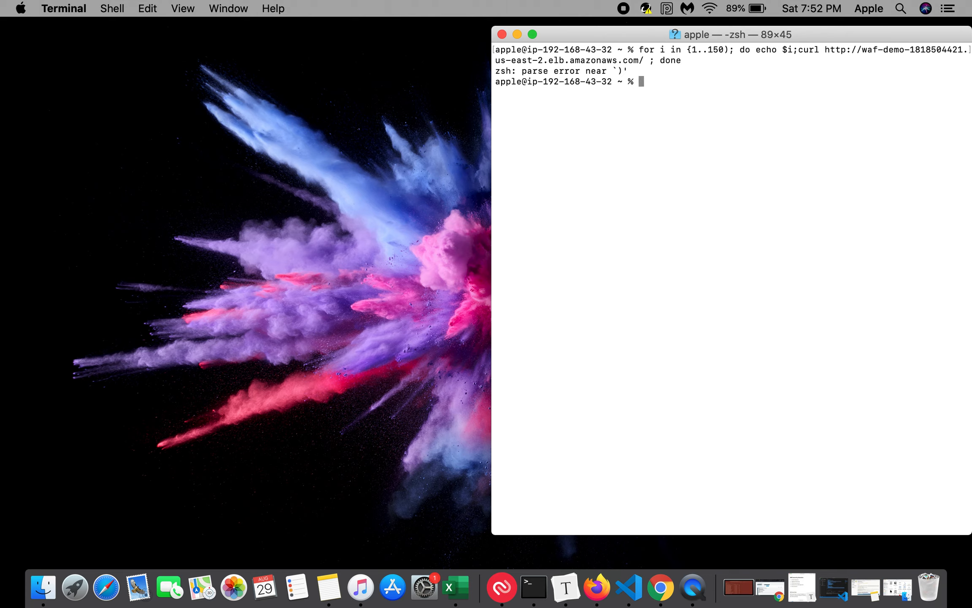
Recall the loop command, replace the closing parenthesis after 150 with a brace so it reads {1..150}, and run it.
key("Up")
key("Left")
key("Left")
key("Left")
key("Left")
key("Left")
key("Left")
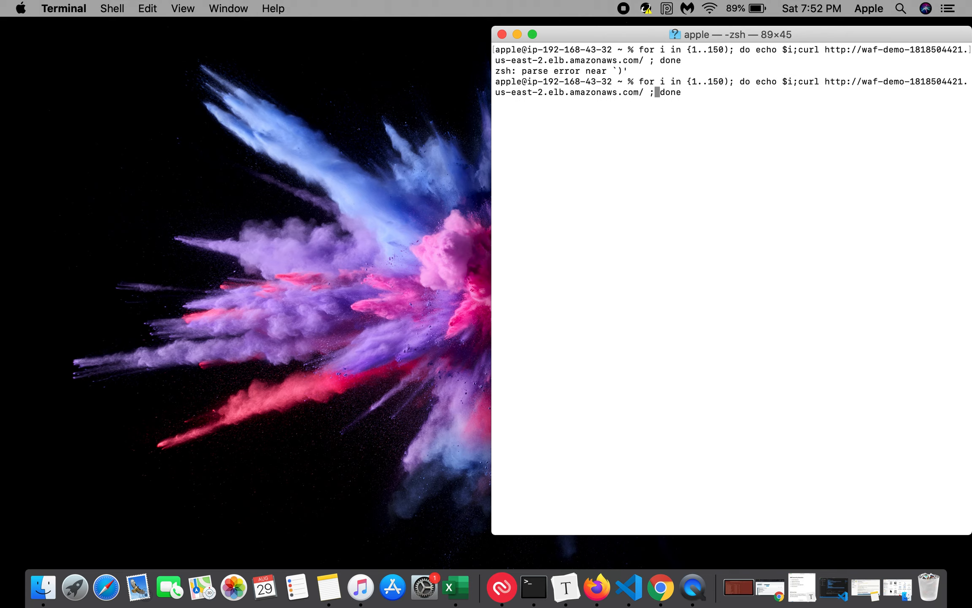
key("Left")
key("Left")
key("Left")
key("Left")
key("Left")
key("Left")
key("Left")
key("Left")
key("Left")
key("Left")
key("Left")
key("Left")
key("Left")
key("Left")
key("Left")
key("Left")
key("Left")
key("Left")
key("Left")
key("Left")
key("Left")
key("Left")
key("Left")
key("Left")
key("Left")
key("Left")
key("Left")
key("Left")
key("Left")
key("Left")
key("Left")
key("Left")
key("Left")
key("Left")
key("Left")
key("Left")
key("Left")
key("Left")
key("Left")
key("Left")
key("Left")
key("Left")
key("BackSpace")
type("}")
key("Right")
key("Right")
key("Right")
key("Right")
key("Right")
key("Right")
key("Right")
key("Right")
key("Right")
key("Return")
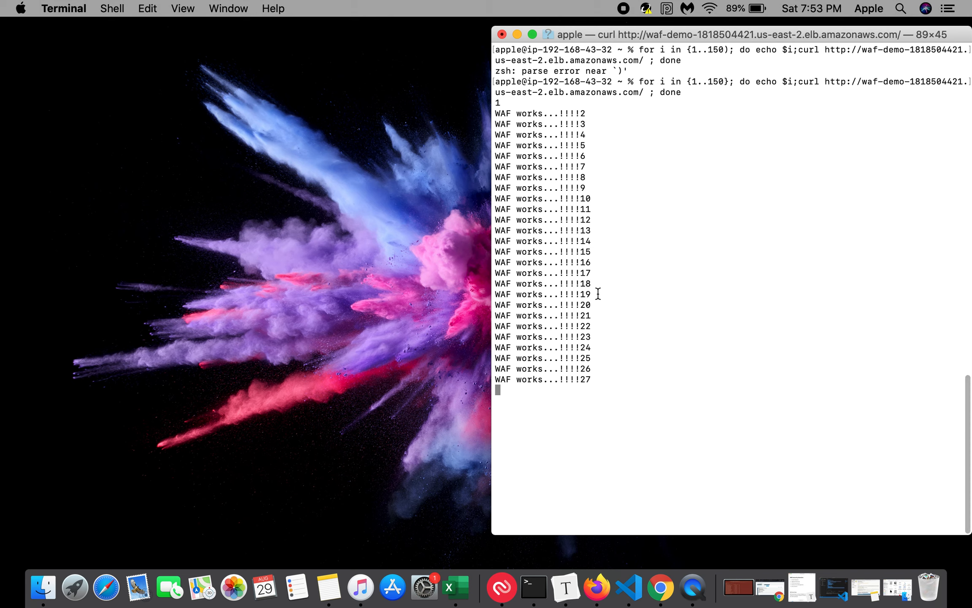
Examine the loop's numbered responses in Terminal as the requests are sent.
scroll(599, 294, "up", 2)
scroll(598, 294, "down", 2)
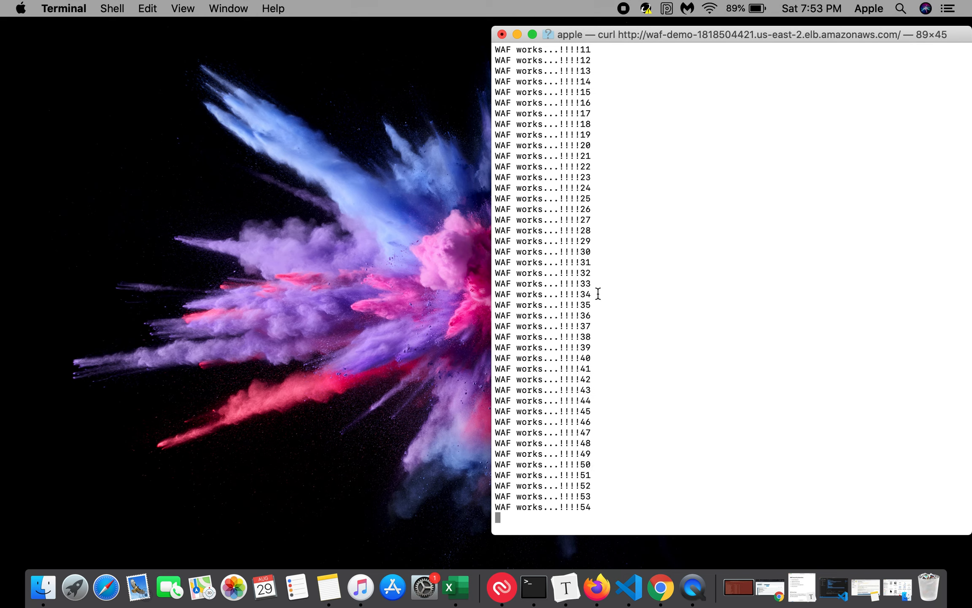
scroll(617, 352, "up", 3)
scroll(617, 351, "down", 3)
double_click(586, 507)
scroll(550, 374, "up", 5)
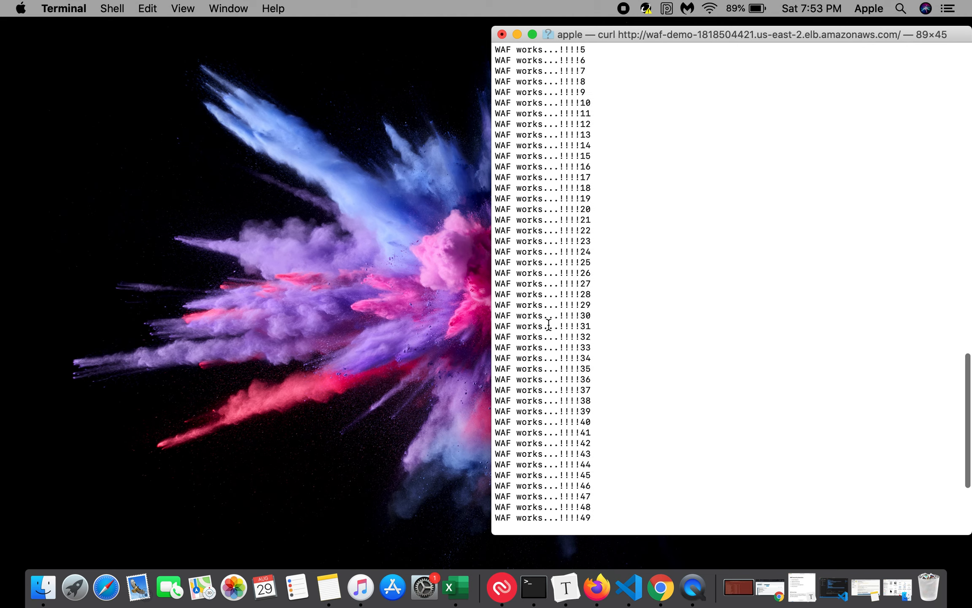
scroll(549, 372, "down", 5)
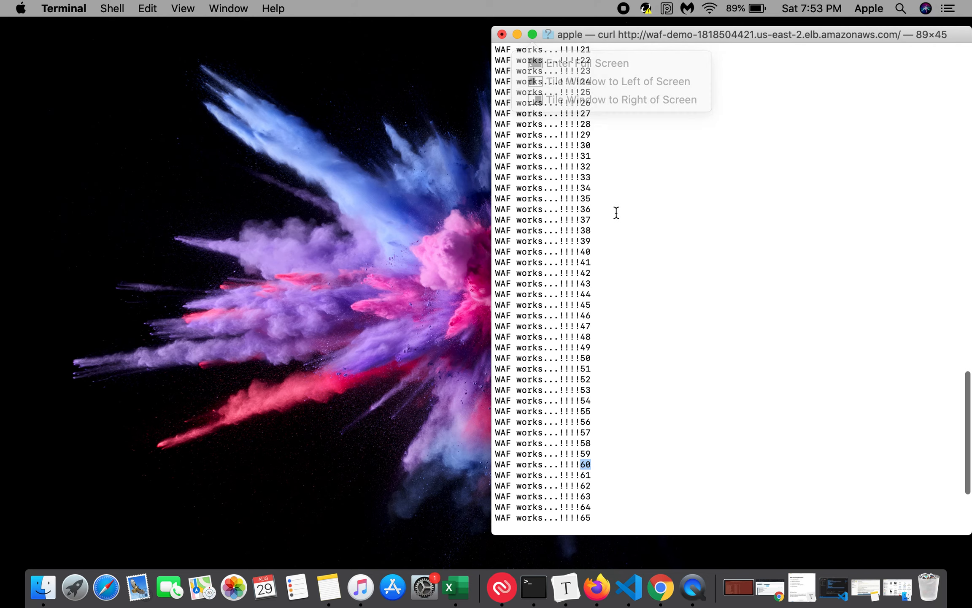
scroll(631, 264, "down", 6)
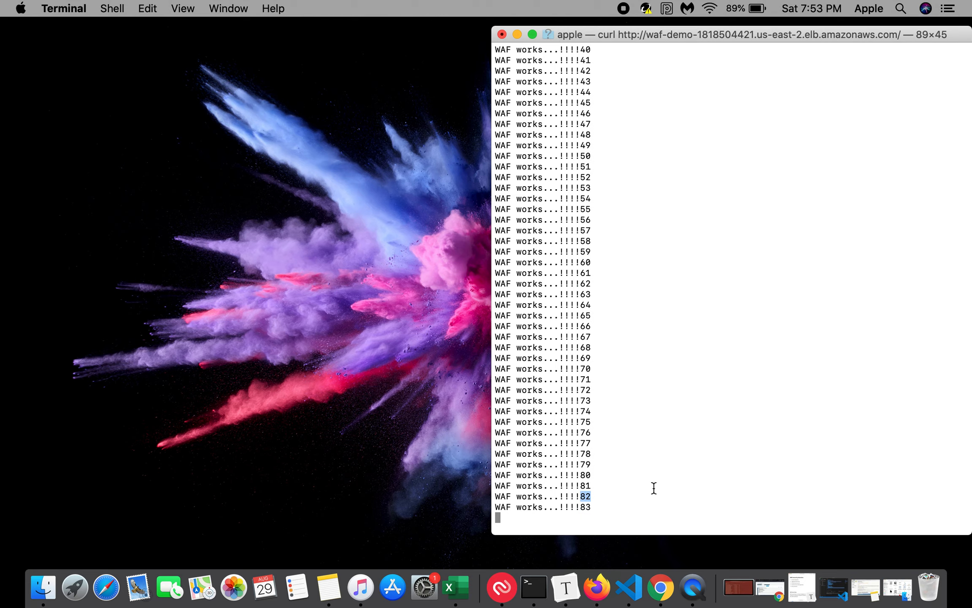
Switch to the browser, open the WAF-demo overview, and inspect and refresh the chart of requests per 5 minute period.
key("ctrl+Right")
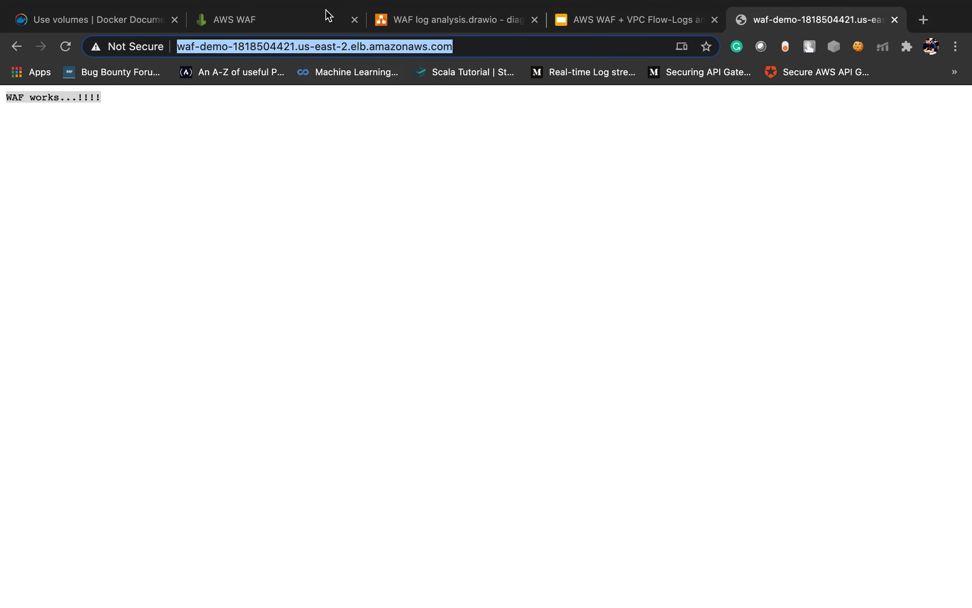
left_click(275, 19)
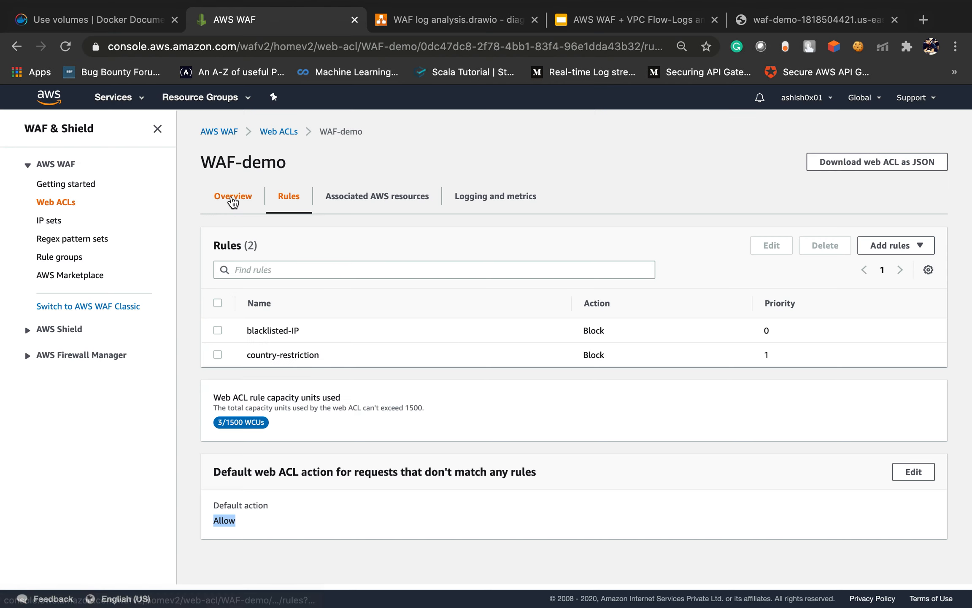
left_click(233, 198)
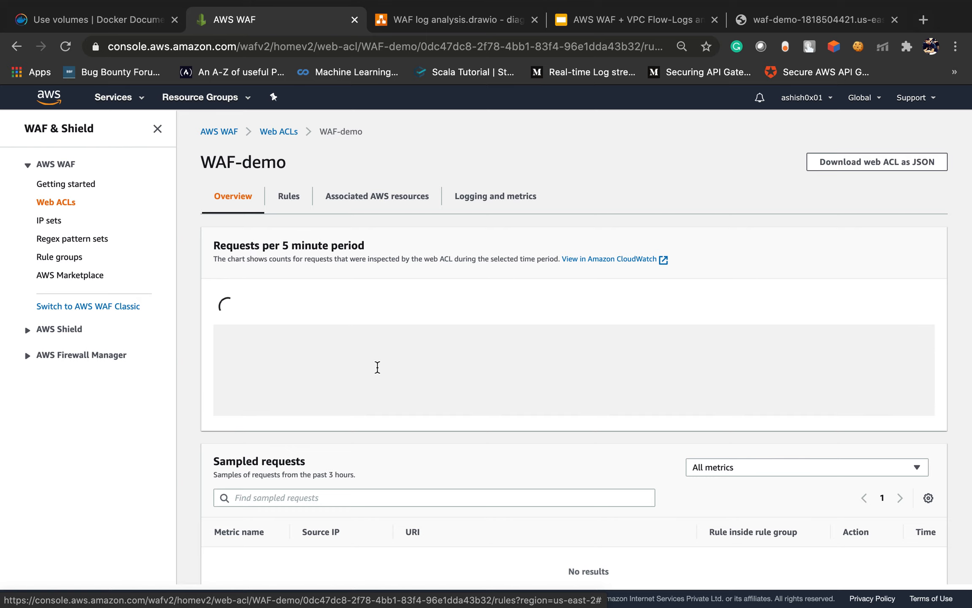
scroll(467, 456, "down", 2)
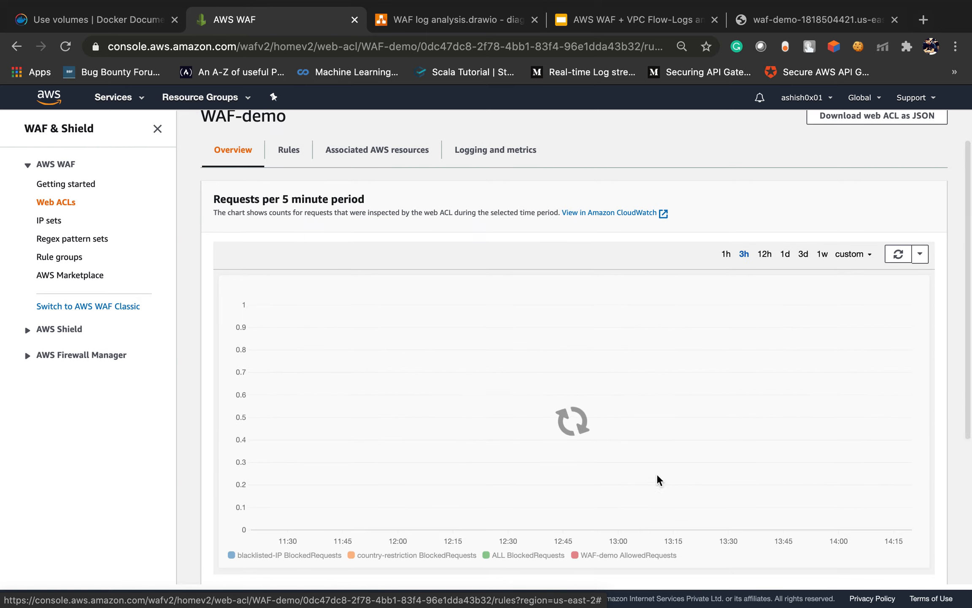
scroll(595, 460, "down", 2)
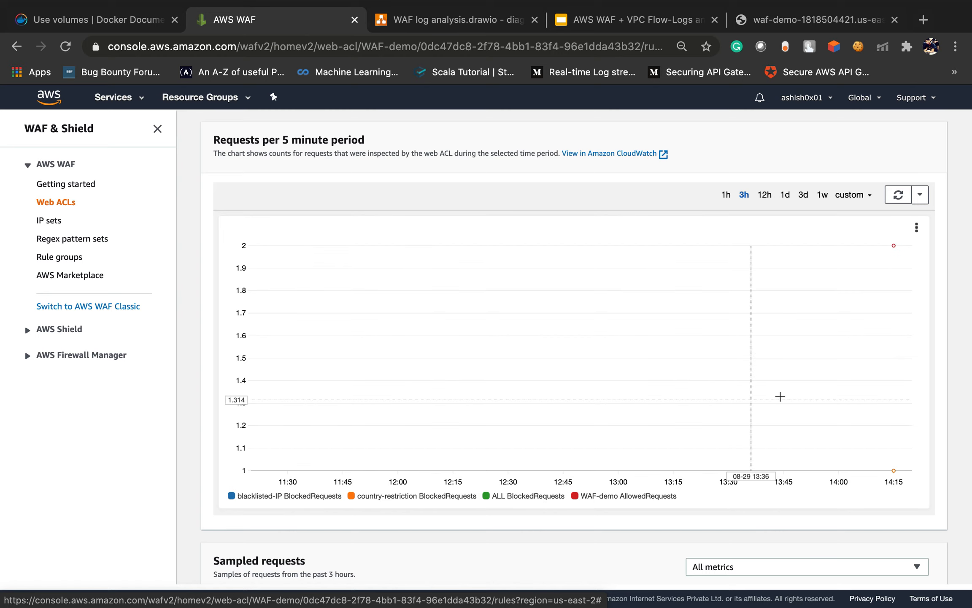
mouse_move(895, 247)
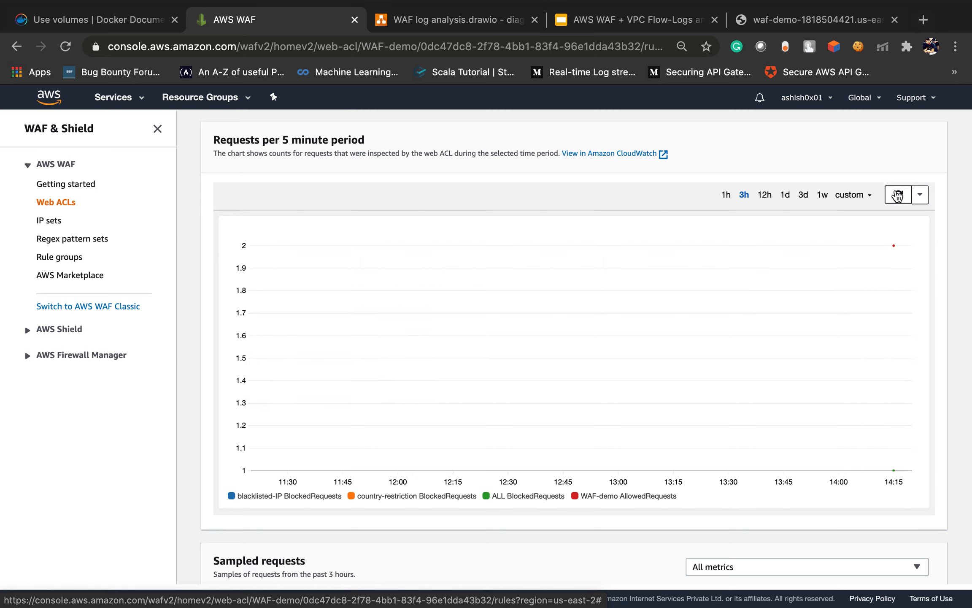
left_click(899, 195)
Check the request loop's progress in Terminal, and reload the waf-demo page in the browser.
key("ctrl+Left")
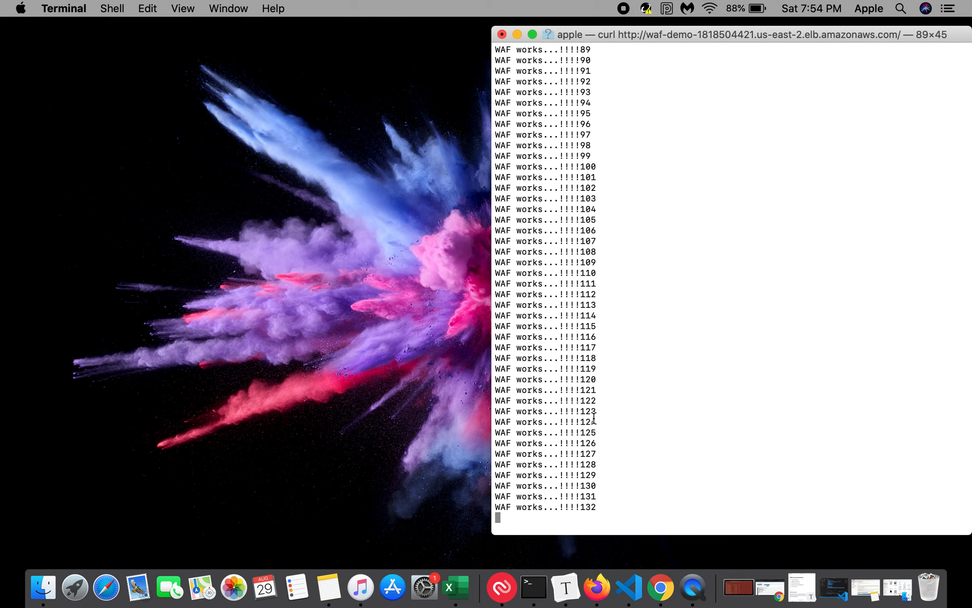
key("super+Tab")
left_click(789, 21)
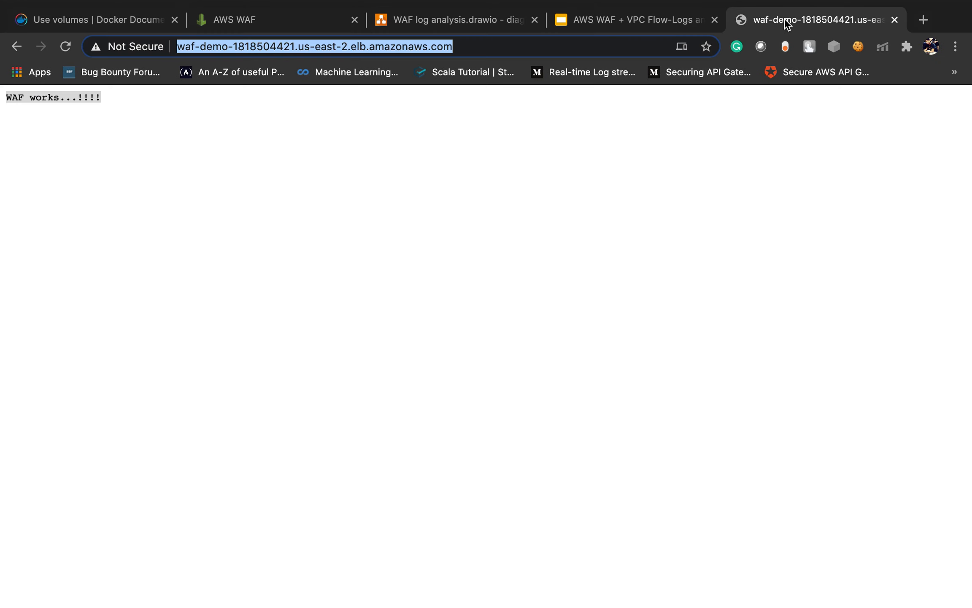
double_click(577, 48)
key("Return")
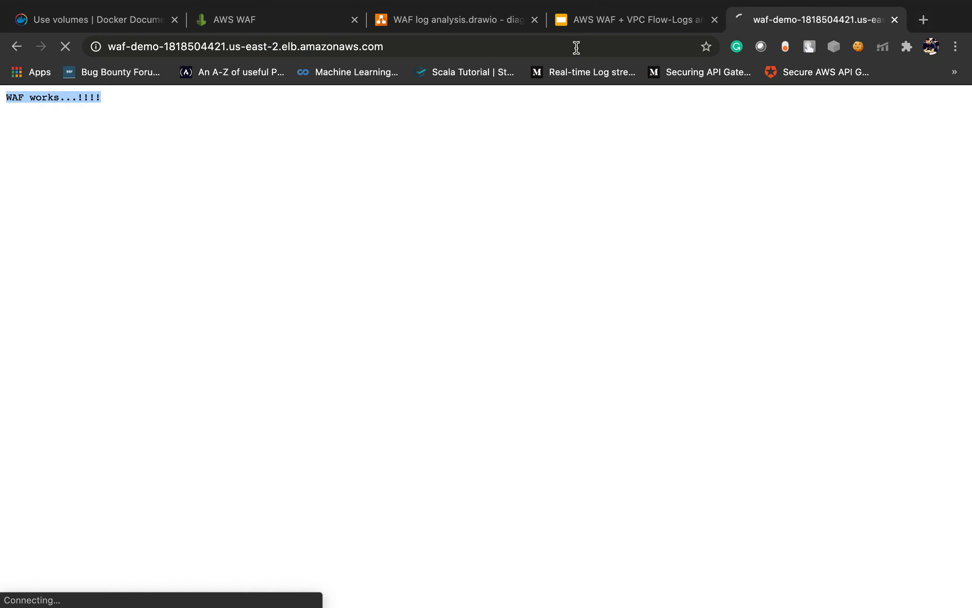
Examine the sampled requests below the chart in the WAF-demo overview.
left_click(331, 21)
scroll(381, 409, "down", 3)
scroll(377, 486, "down", 2)
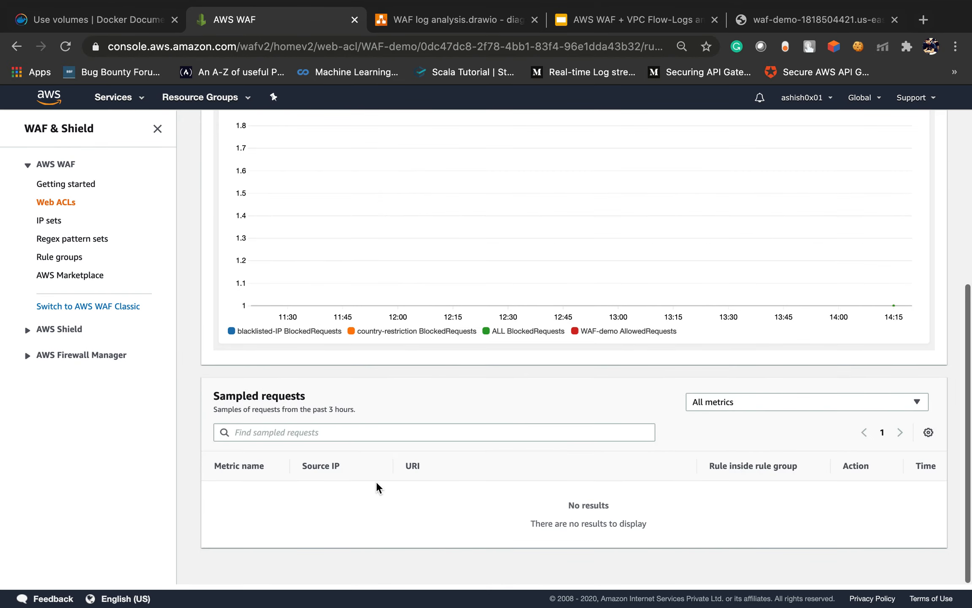
scroll(377, 486, "up", 6)
Open the blacklisted-IP rule for editing and review its rate limit, IP address, request criteria and action settings.
left_click(287, 199)
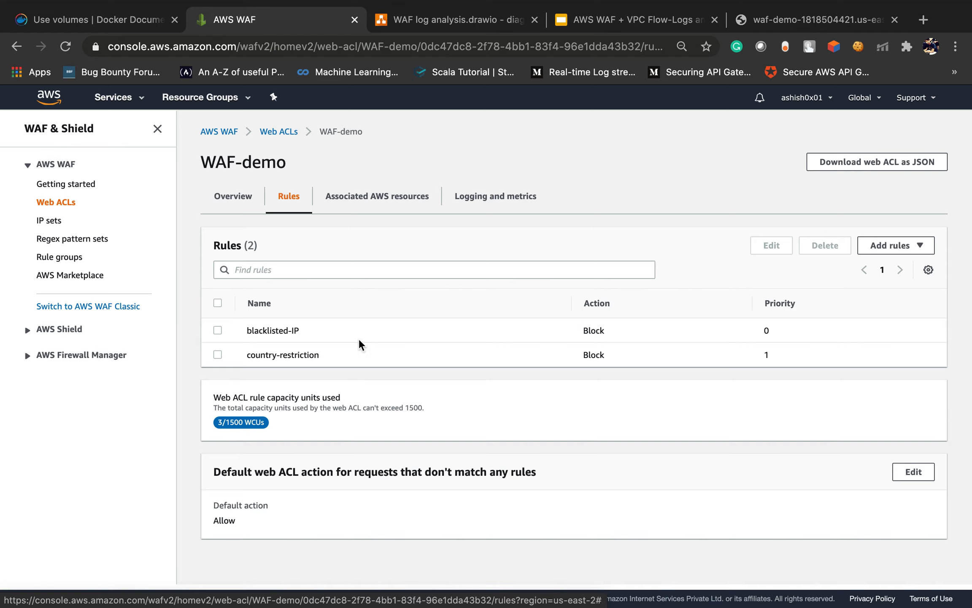
left_click(218, 331)
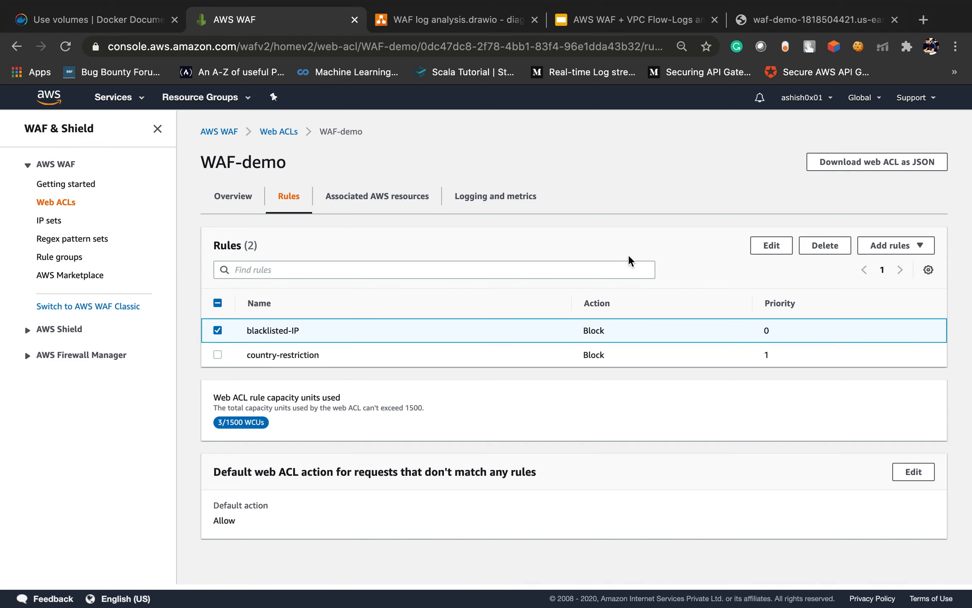
left_click(780, 249)
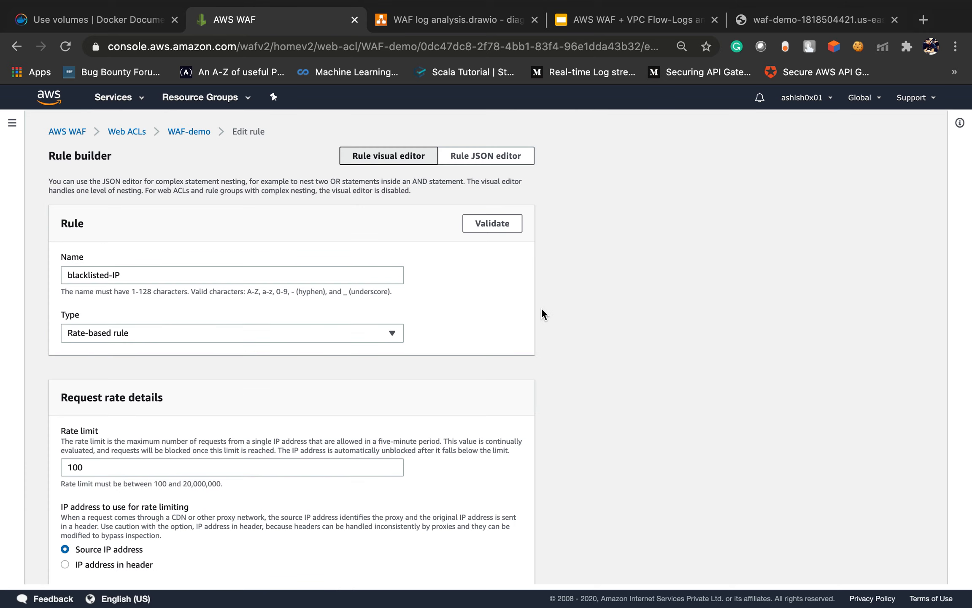
scroll(355, 310, "down", 3)
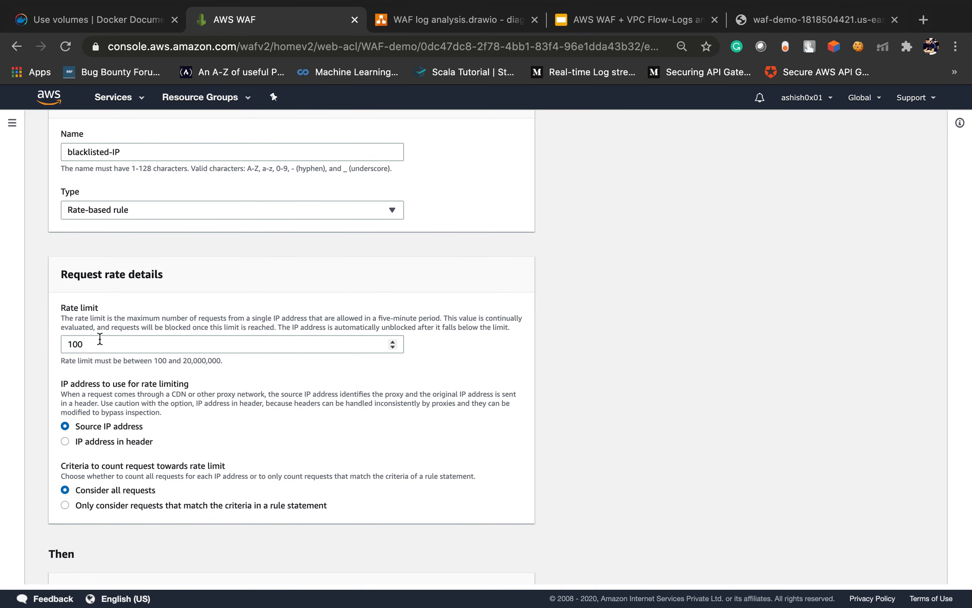
scroll(139, 381, "down", 1)
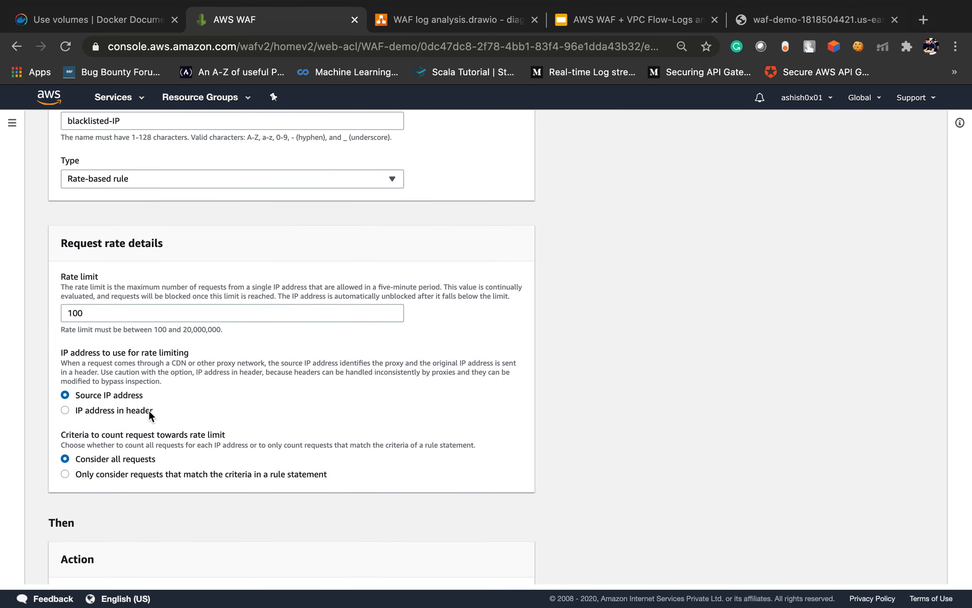
scroll(162, 429, "down", 3)
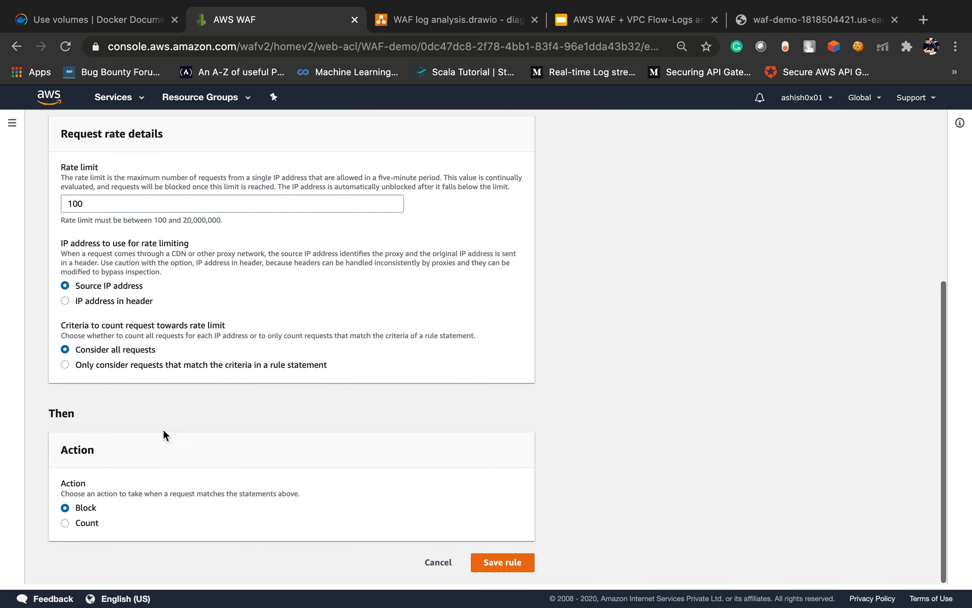
Leave the blacklisted-IP rule editor without saving, and rerun the 150-request curl loop against the waf-demo address in Terminal.
left_click(441, 563)
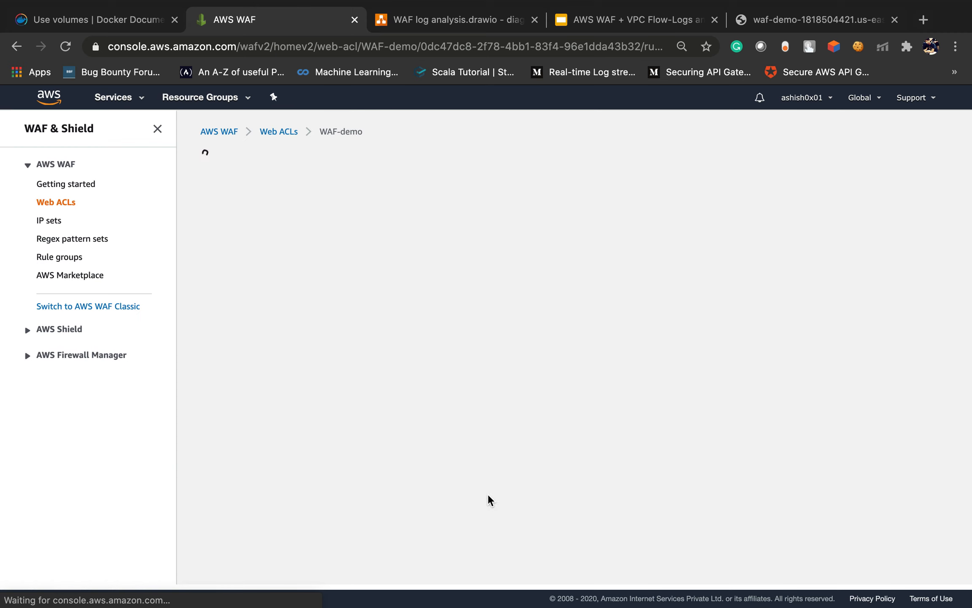
key("ctrl+Left")
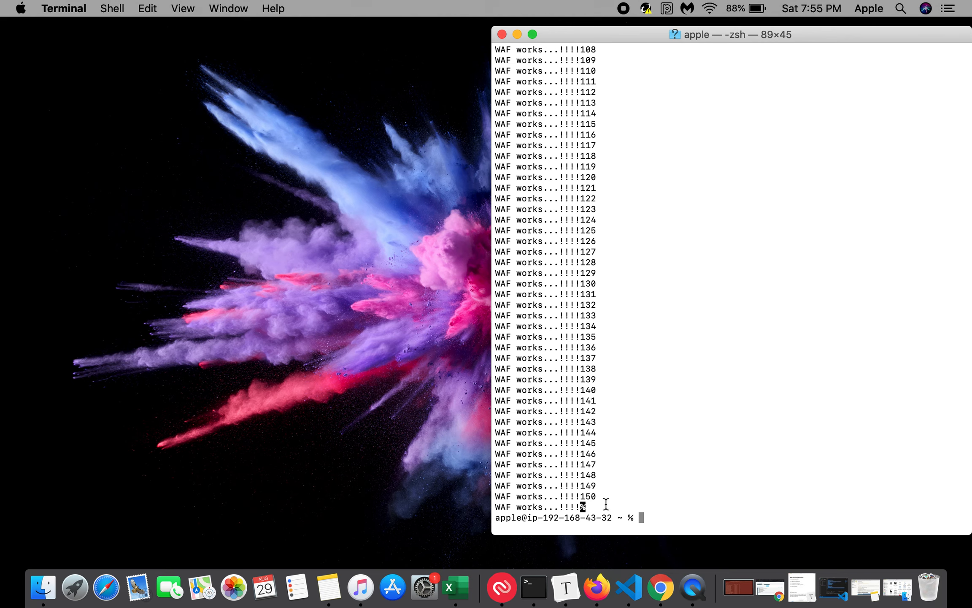
key("Up")
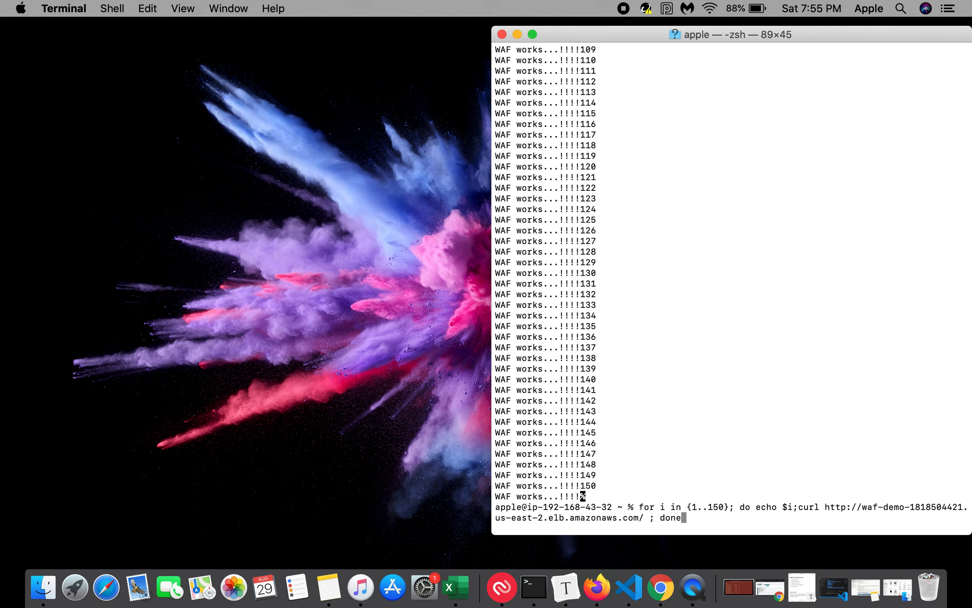
key("Return")
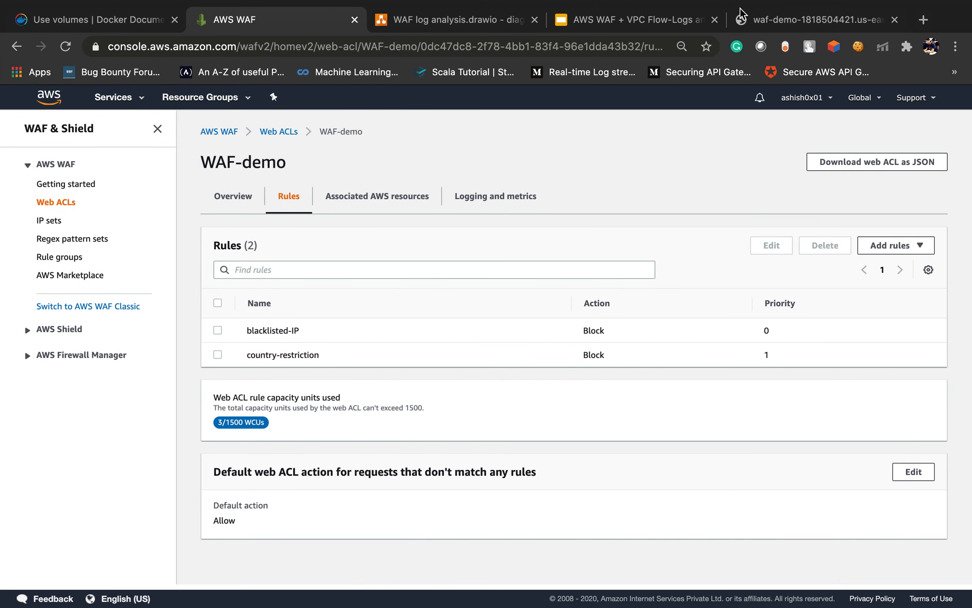
Switch to the browser and reload the waf-demo load balancer page to test access.
left_click(766, 27)
left_click(530, 50)
key("Return")
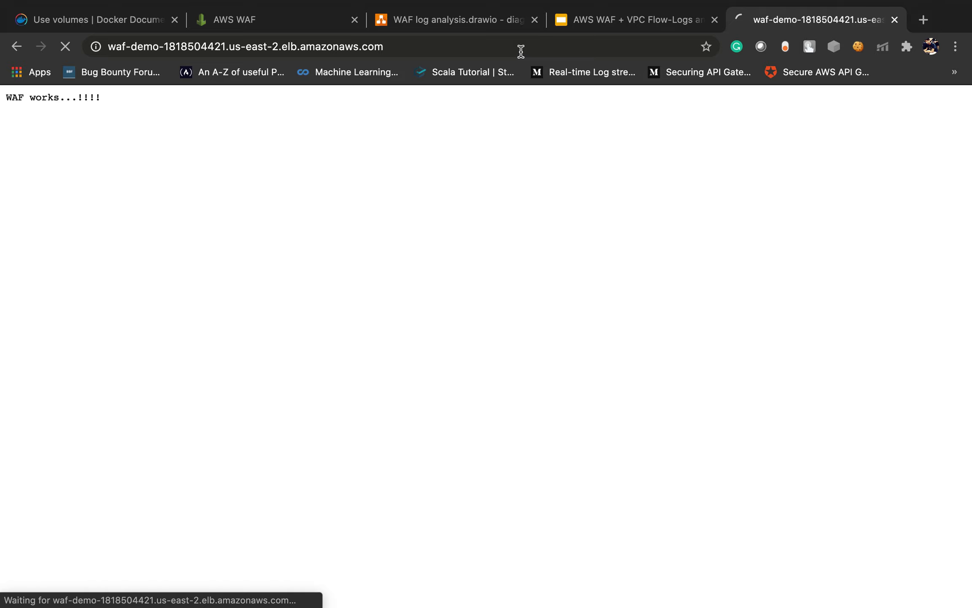
Review the names and actions of the two WAF-demo rules and the options for adding rules.
left_click(296, 17)
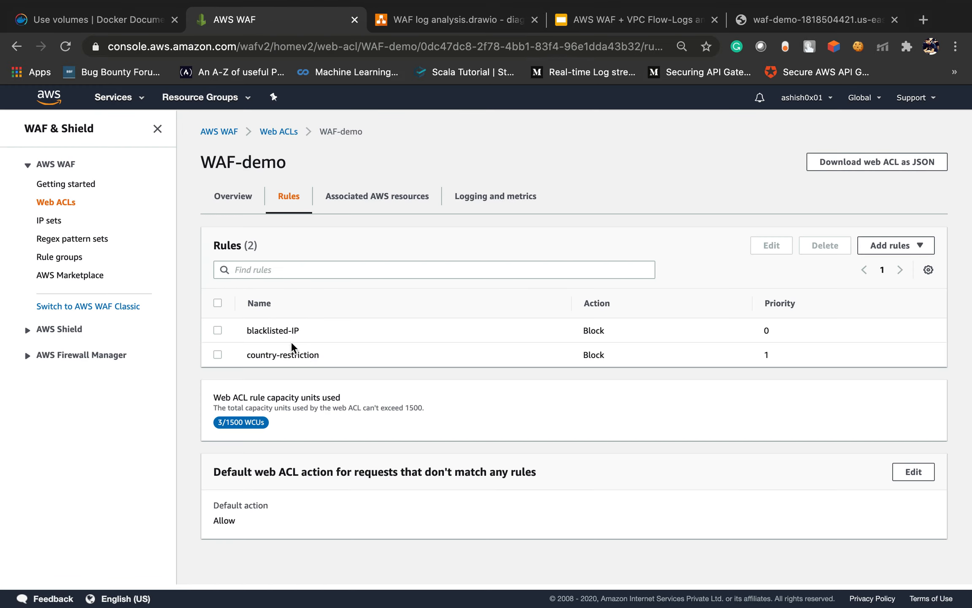
triple_click(279, 331)
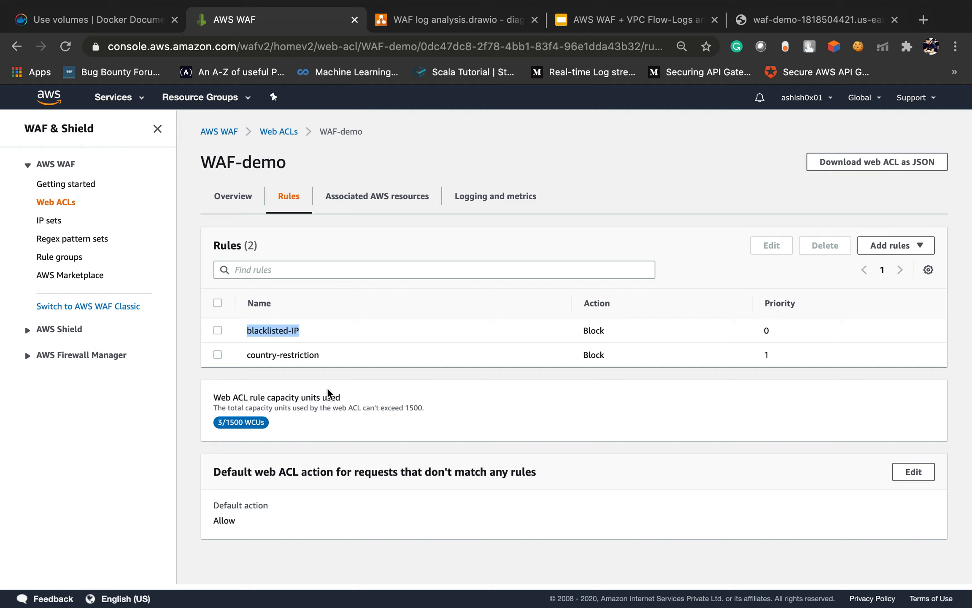
triple_click(282, 330)
double_click(596, 331)
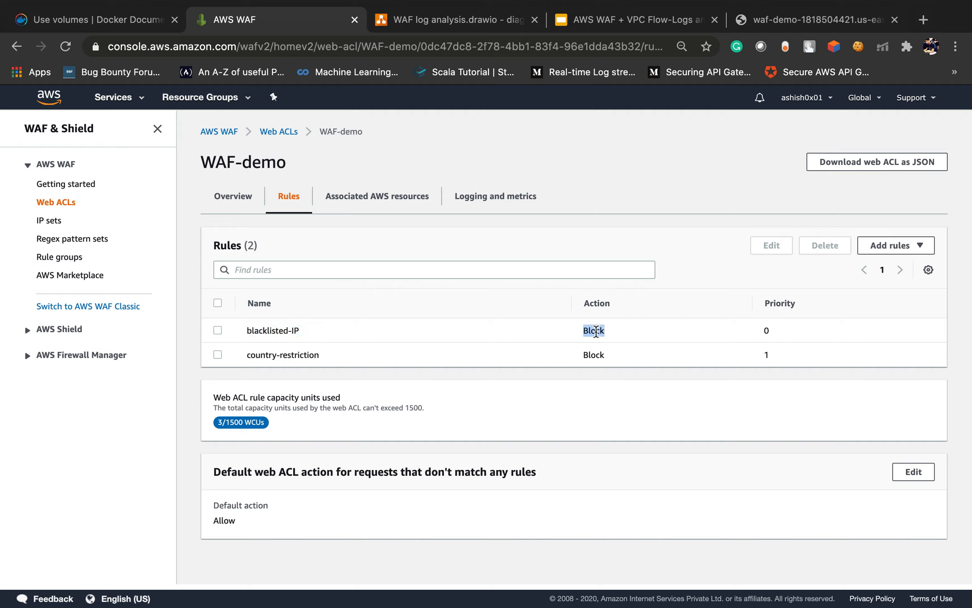
triple_click(294, 349)
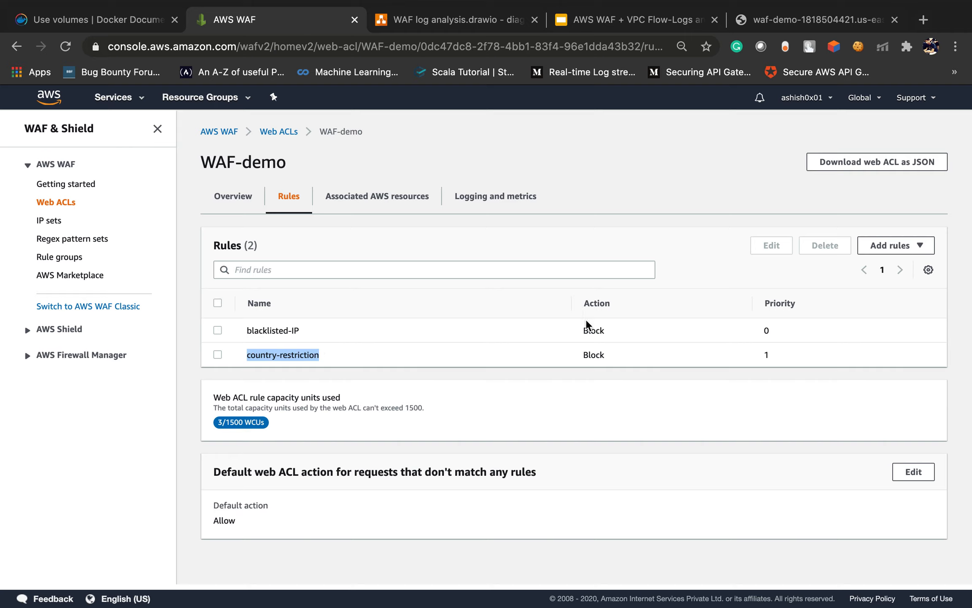
left_click(898, 249)
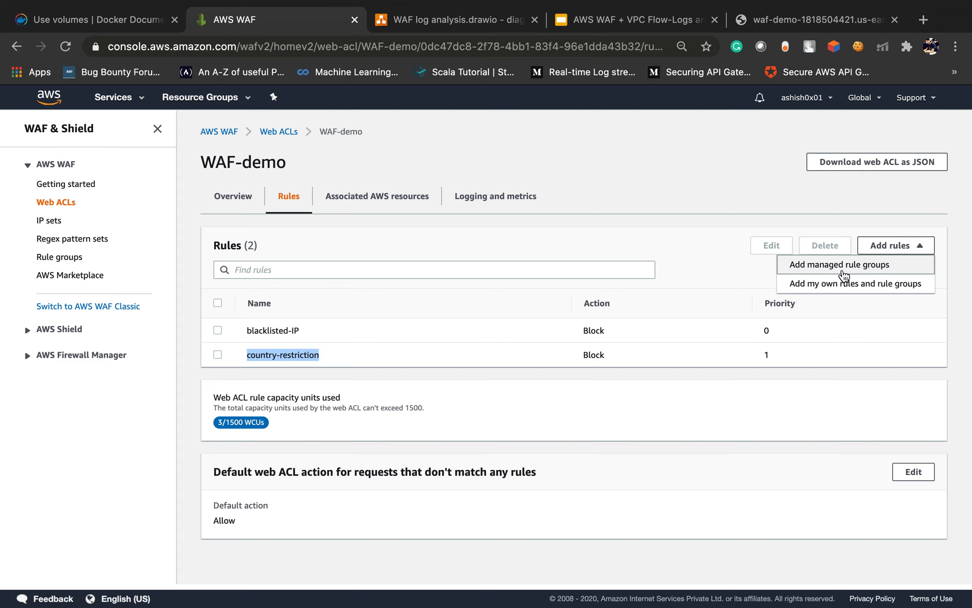
left_click(279, 331)
Resave the blacklisted-IP rule unchanged, move it below country-restriction in the rule priority order, and save the order.
left_click(217, 330)
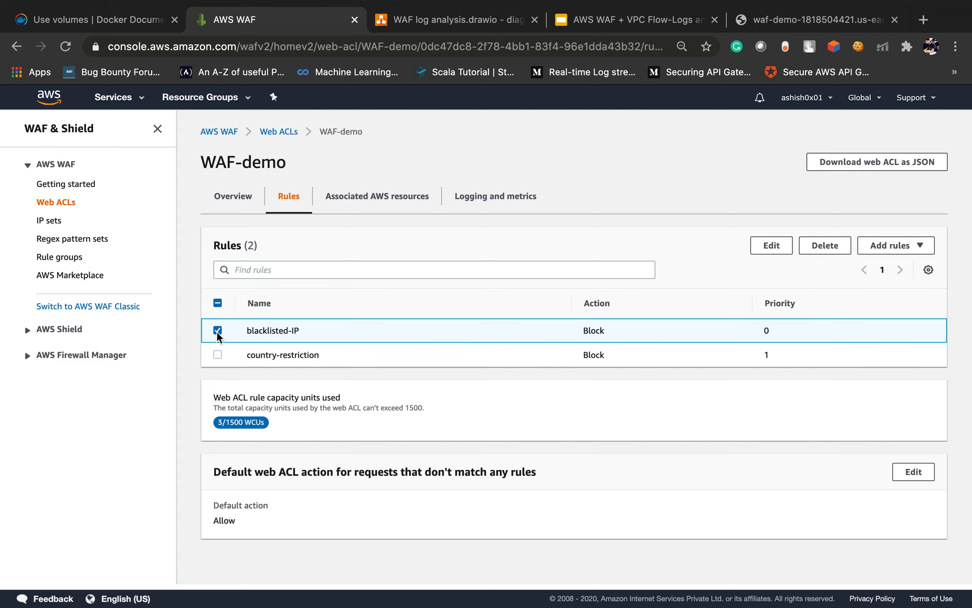
left_click(778, 247)
scroll(514, 415, "down", 6)
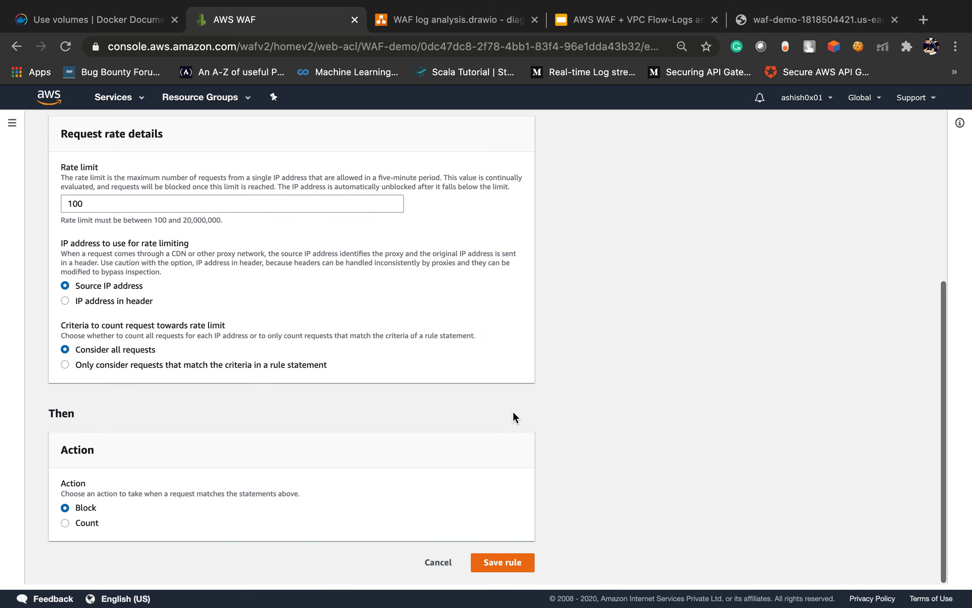
left_click(502, 562)
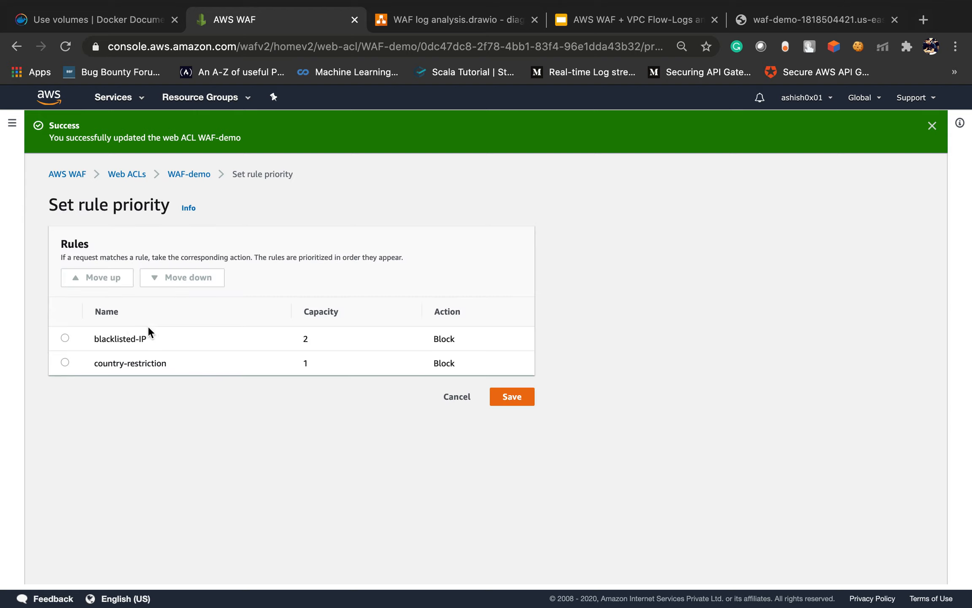
left_click(65, 337)
left_click(178, 279)
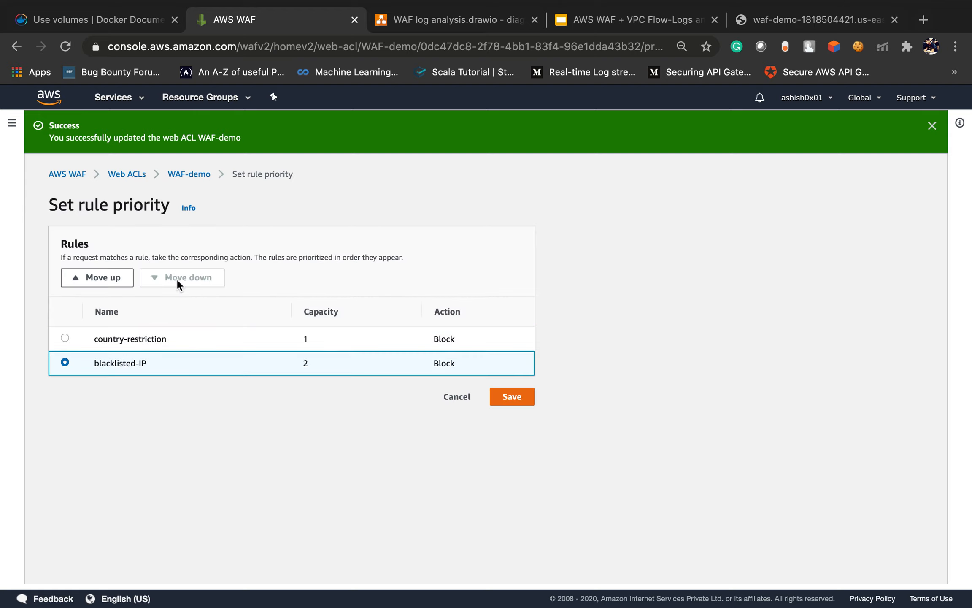
left_click(513, 399)
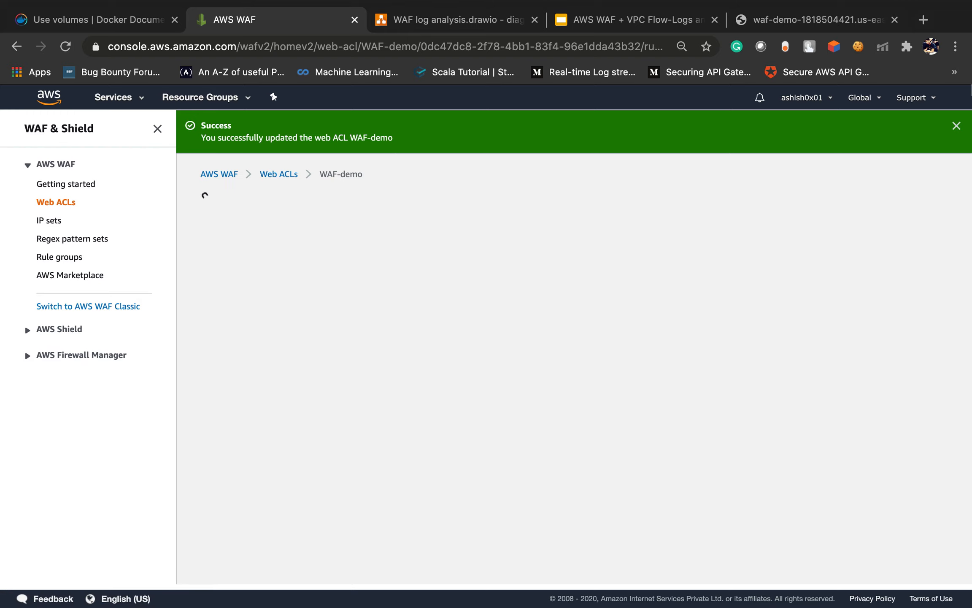
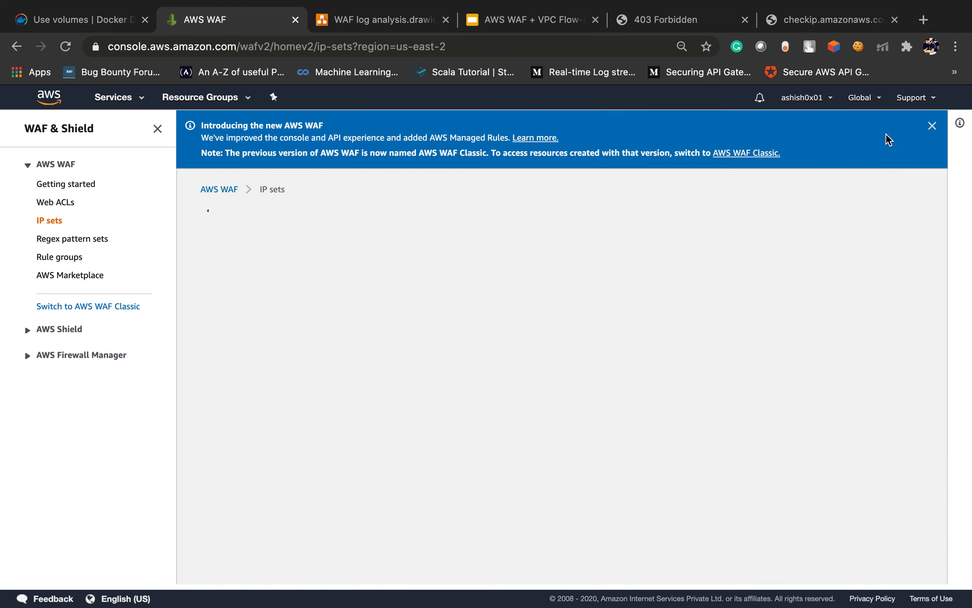
Start a new IP set in US East (Ohio) and name it whitelisted-ip.
left_click(932, 127)
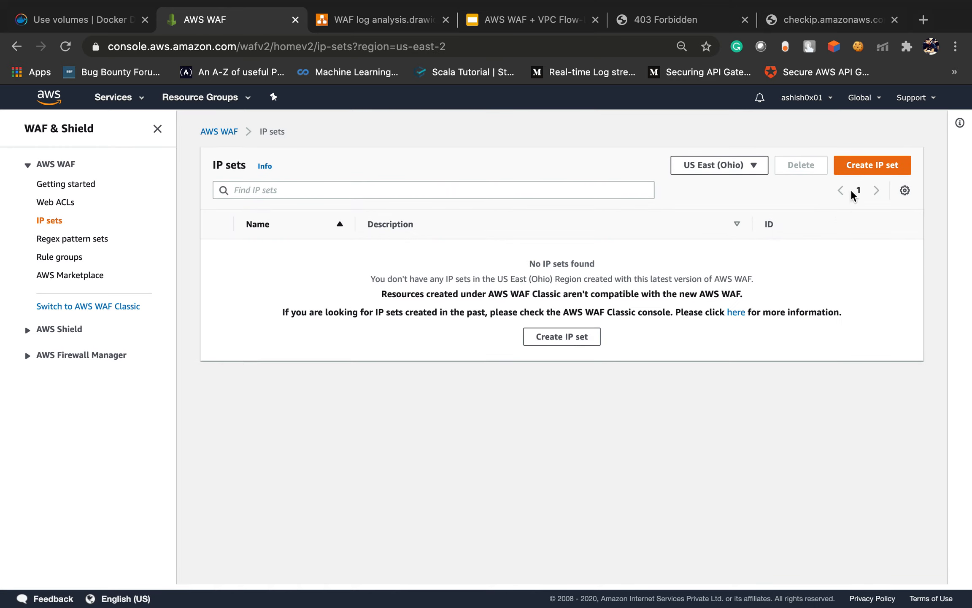
left_click(868, 171)
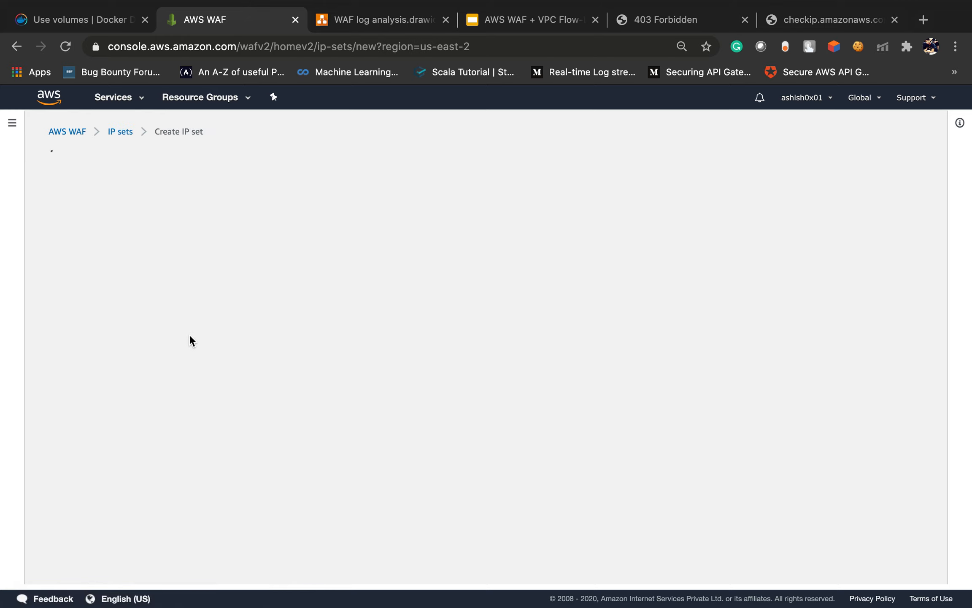
left_click(175, 272)
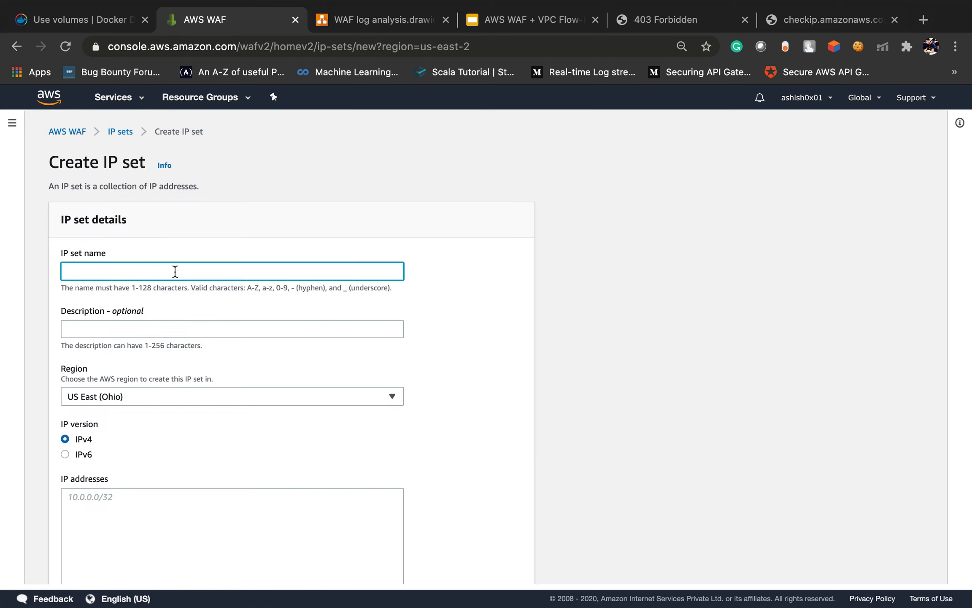
type("whitelisted-ip")
scroll(229, 407, "down", 3)
Add the address 157.35.250.48/32 to the IP set, create the set, and dismiss the notices above the IP set list.
left_click(173, 417)
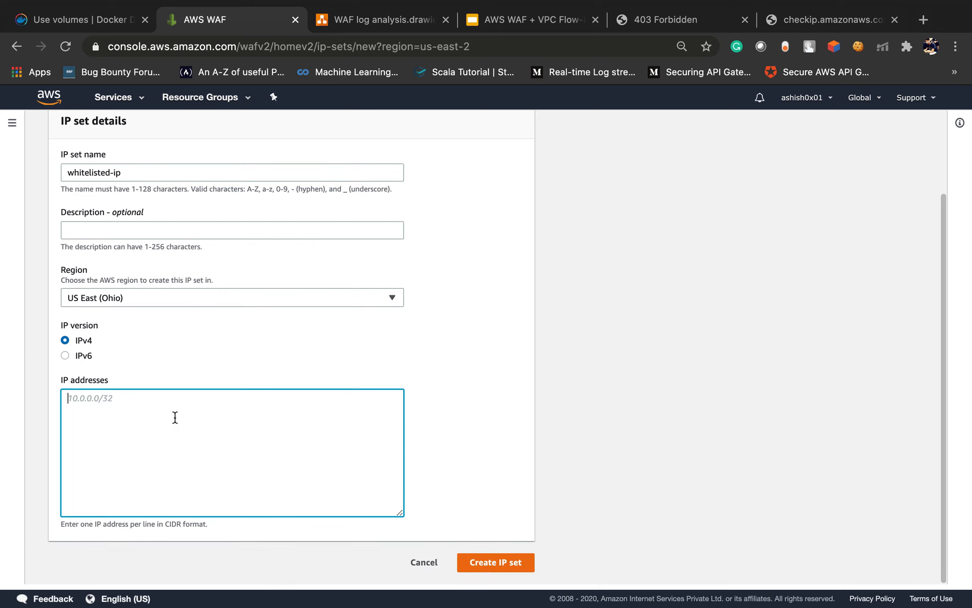
type("157.35.250.48")
type("/")
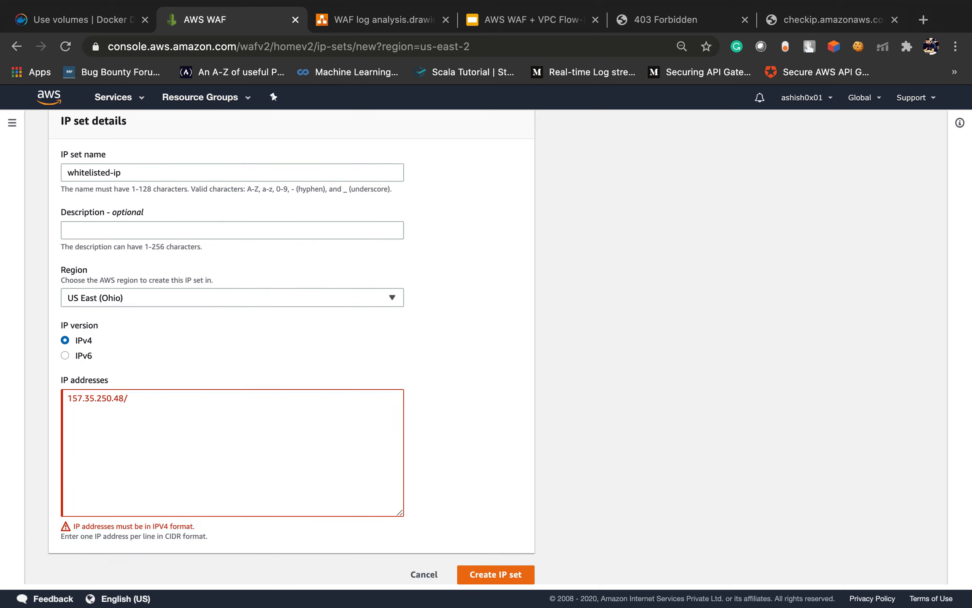
type("3")
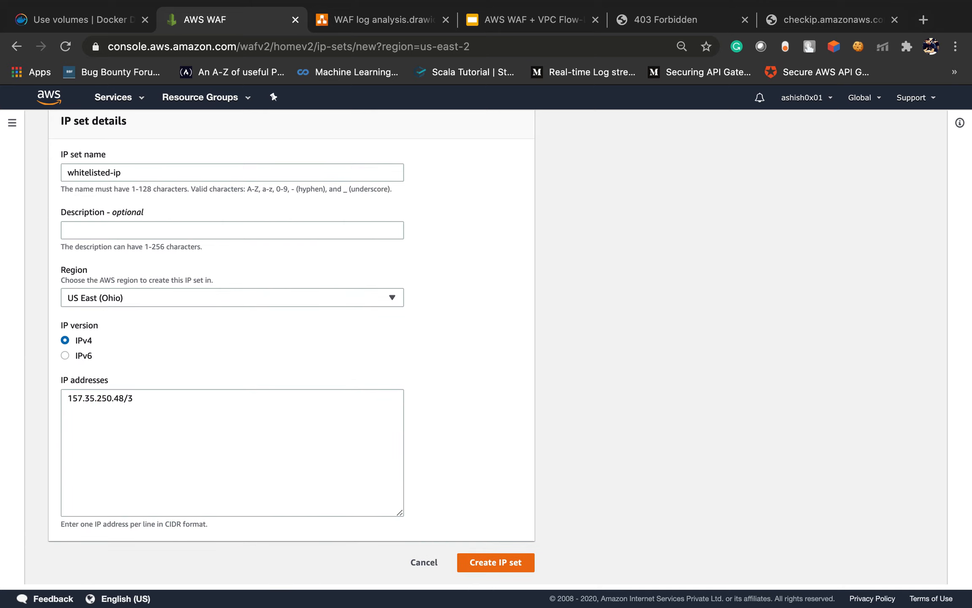
type("2")
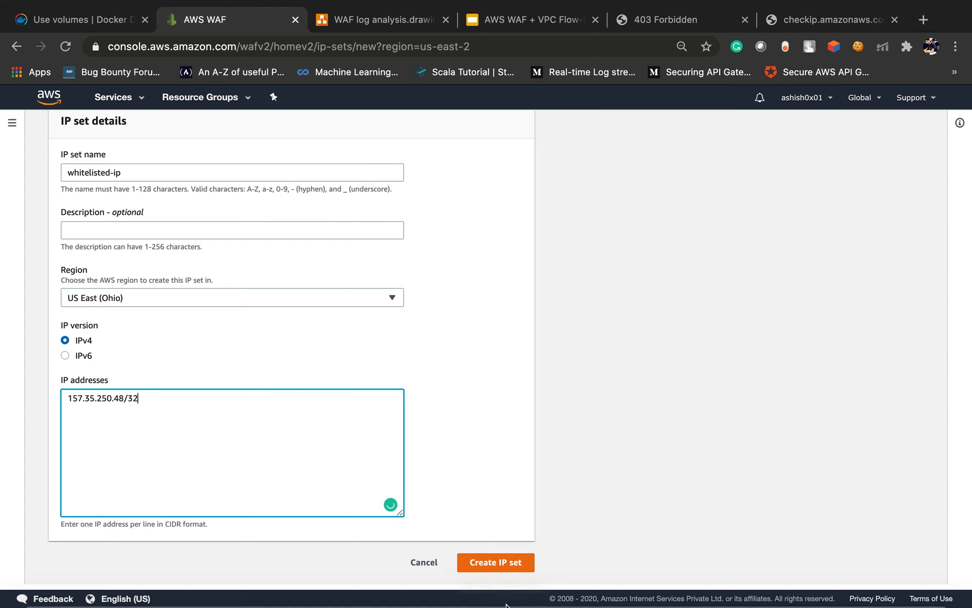
left_click(505, 572)
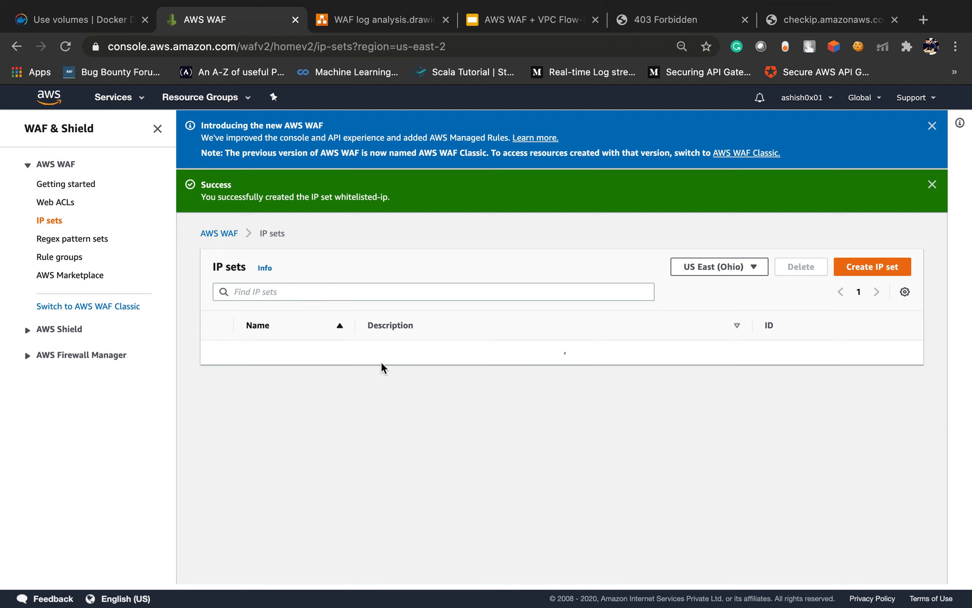
left_click(933, 126)
left_click(933, 125)
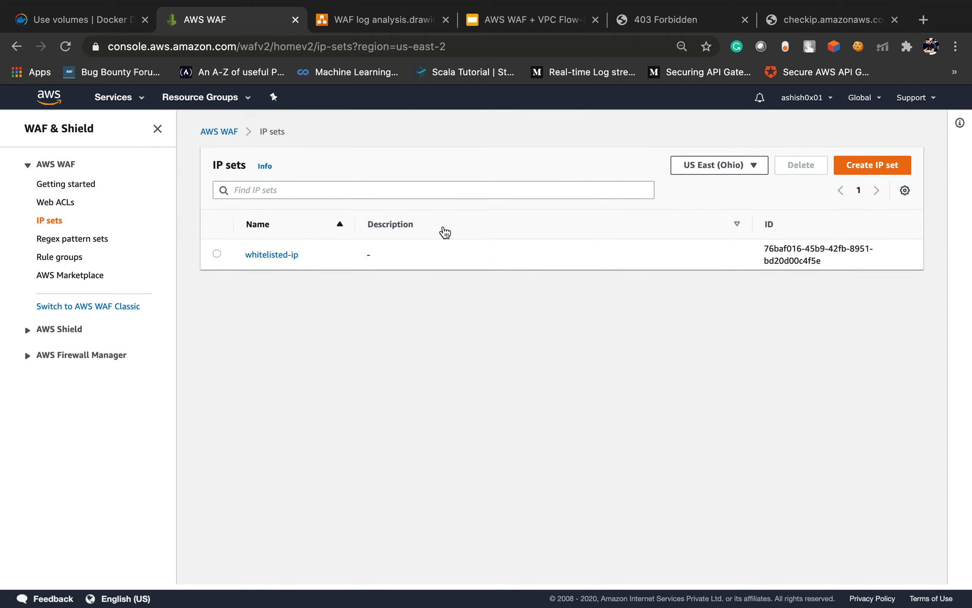
Open the rules of the WAF-demo web ACL and start adding an own rule of type IP set.
left_click(53, 204)
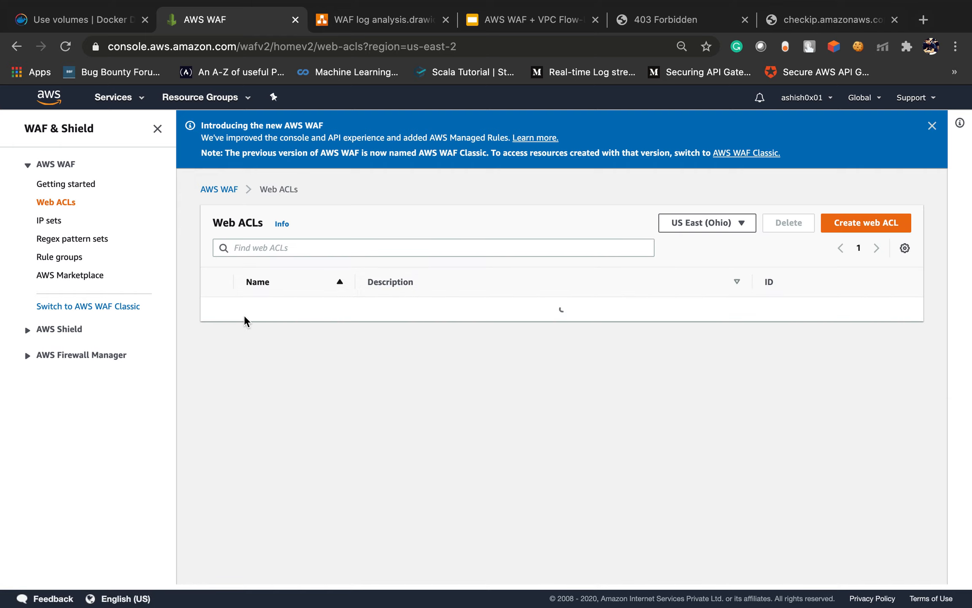
left_click(262, 313)
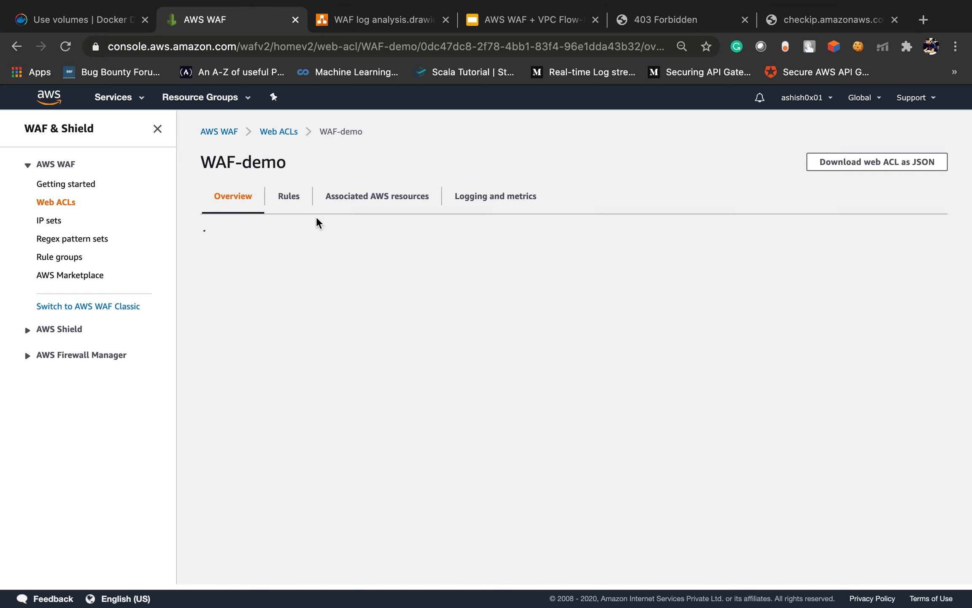
left_click(287, 201)
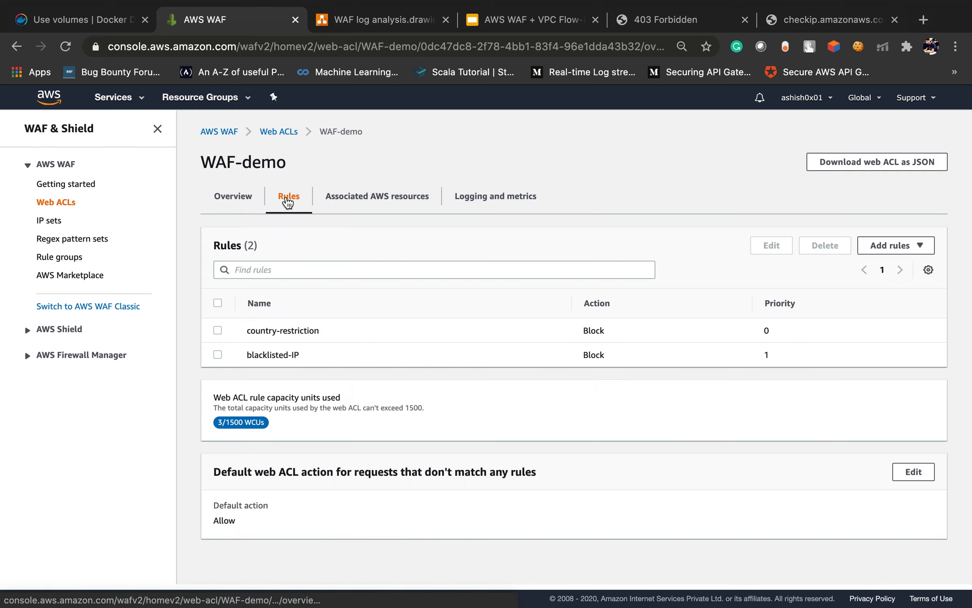
left_click(908, 245)
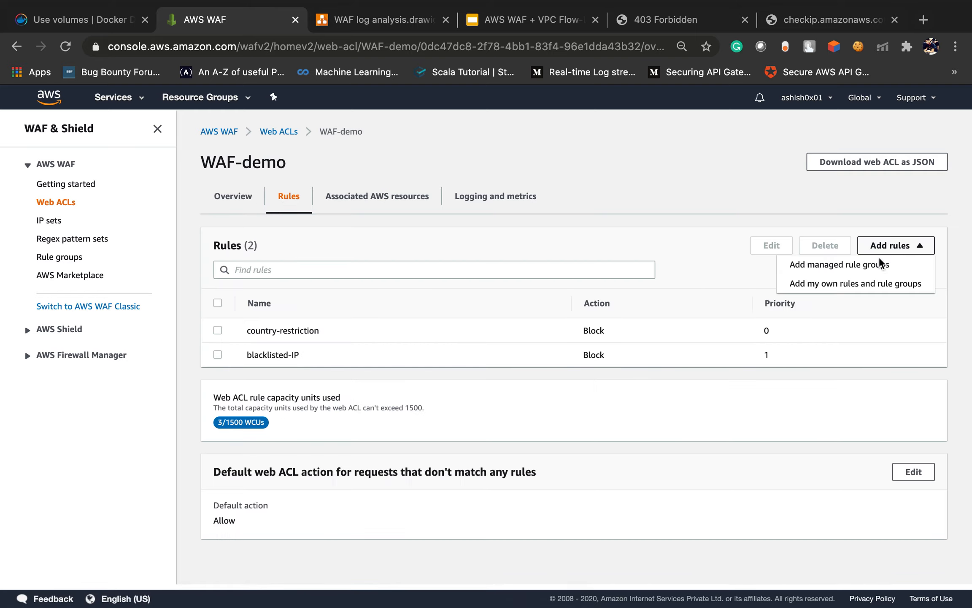
left_click(842, 286)
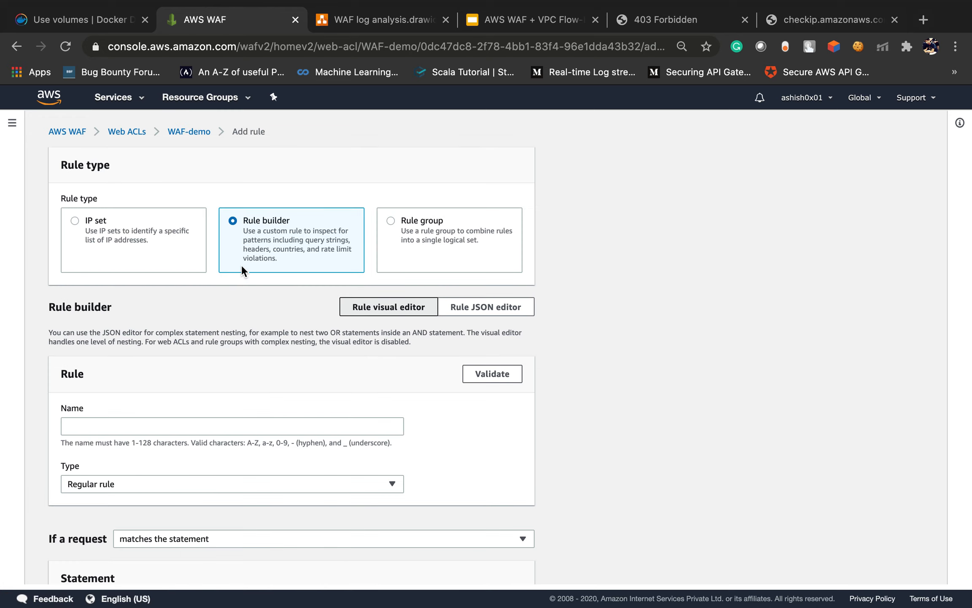
scroll(242, 264, "down", 2)
left_click(76, 165)
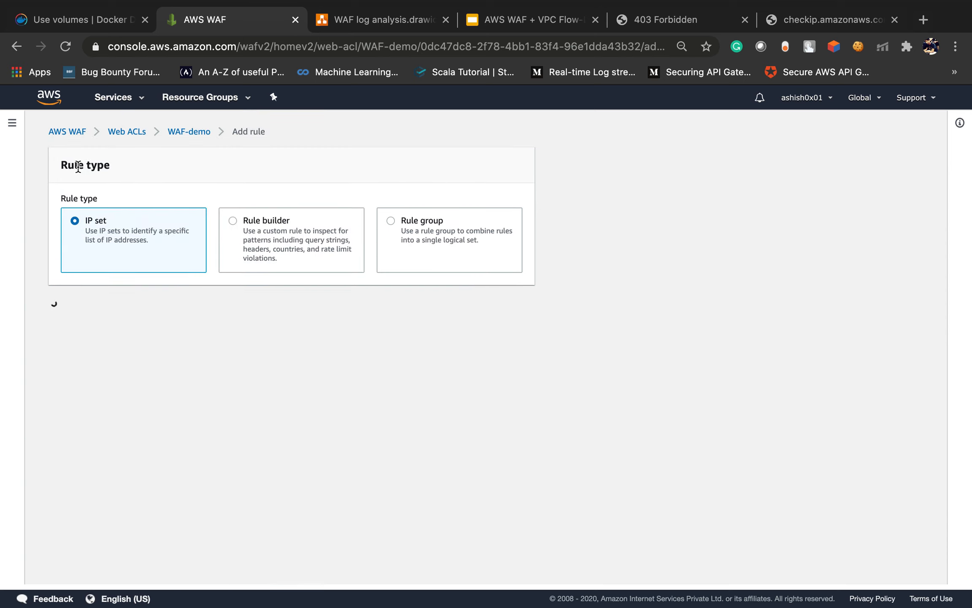
scroll(258, 310, "down", 2)
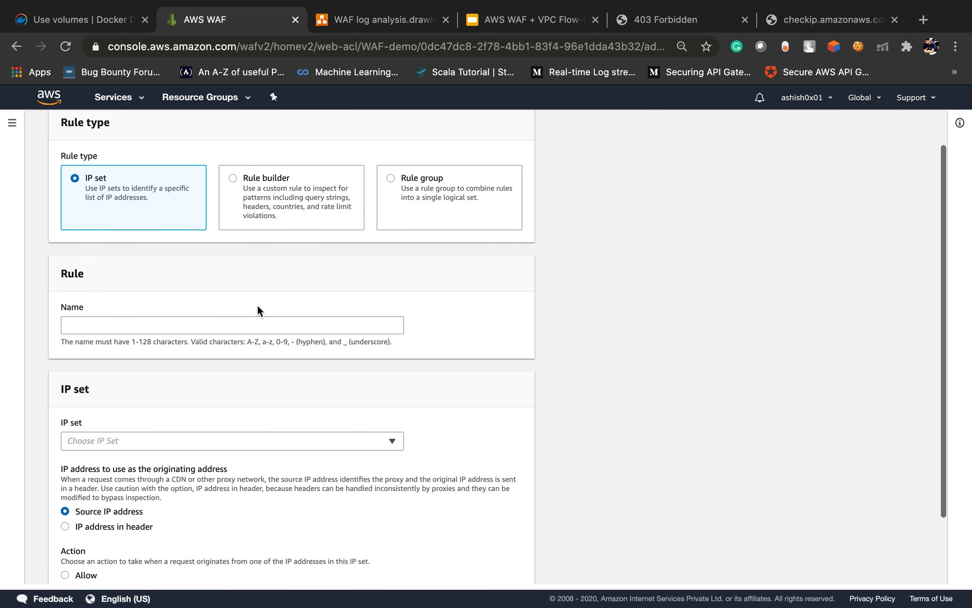
Name the new rule Whitelisted-ip and assign the whitelisted-ip IP set to it.
left_click(202, 325)
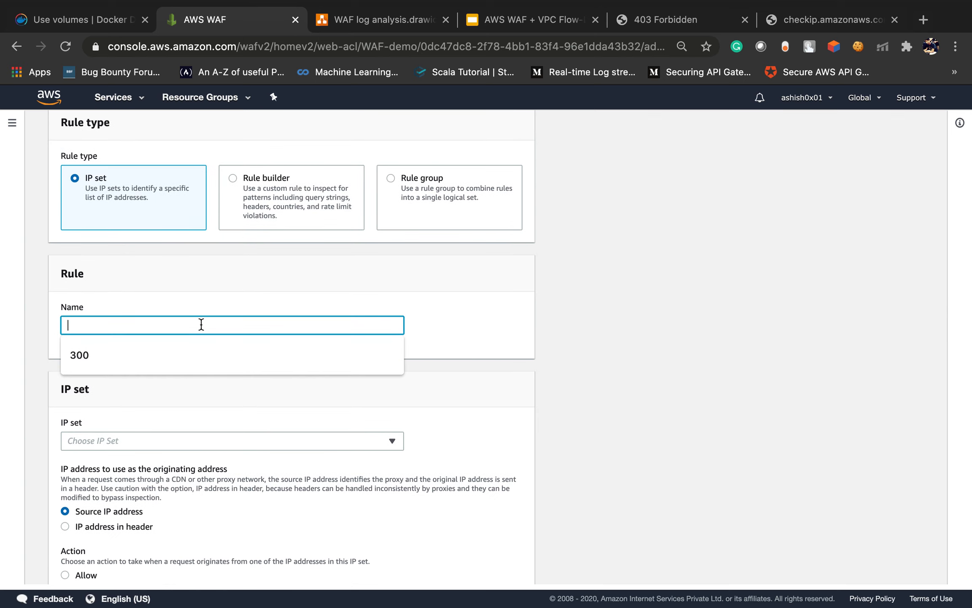
type("White")
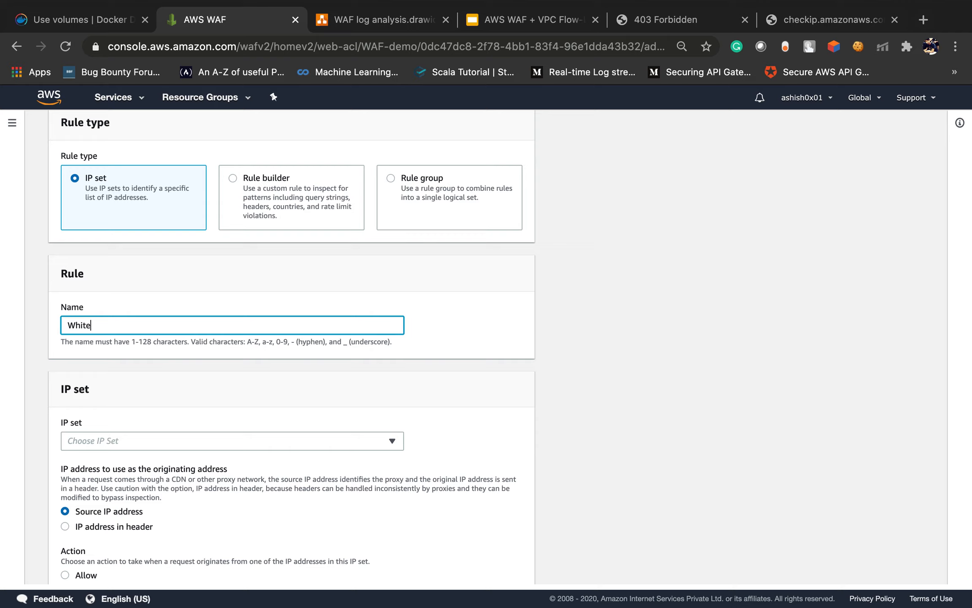
type("listed-ip")
left_click(211, 443)
left_click(200, 456)
scroll(199, 456, "down", 3)
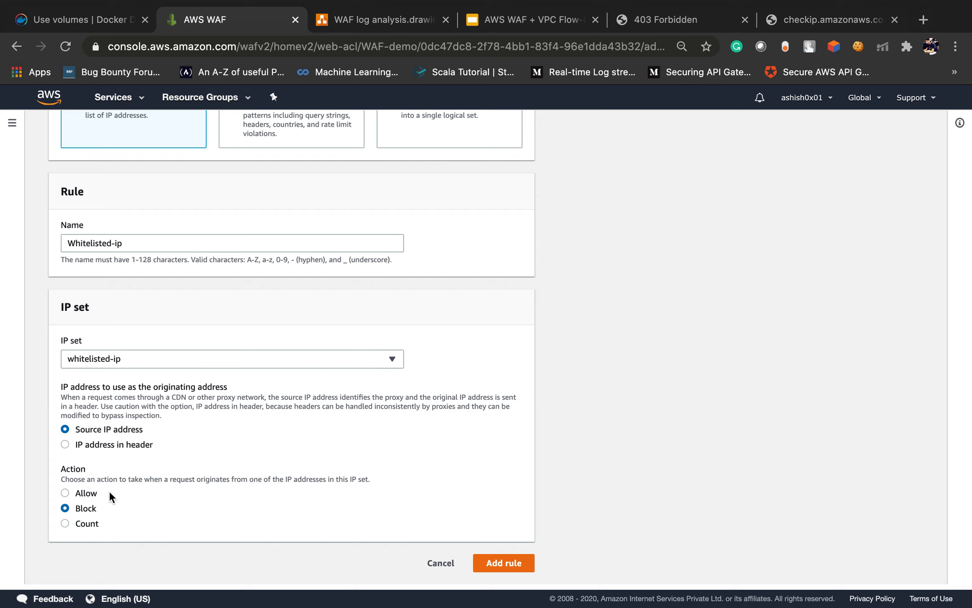
Set the Whitelisted-ip rule's action to Allow, add it to WAF-demo, and save the rule priorities in their listed order.
left_click(510, 568)
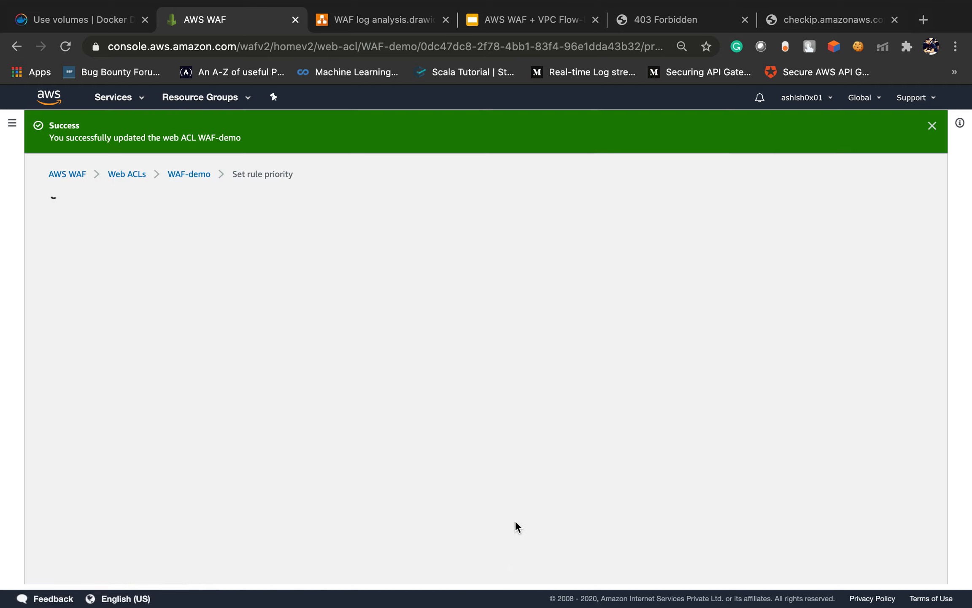
left_click(933, 127)
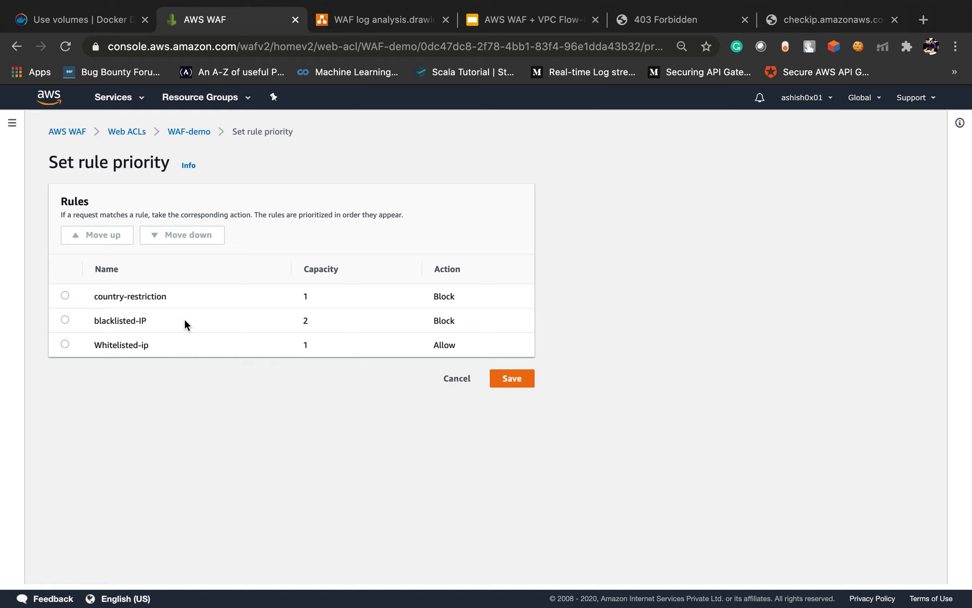
left_click(516, 380)
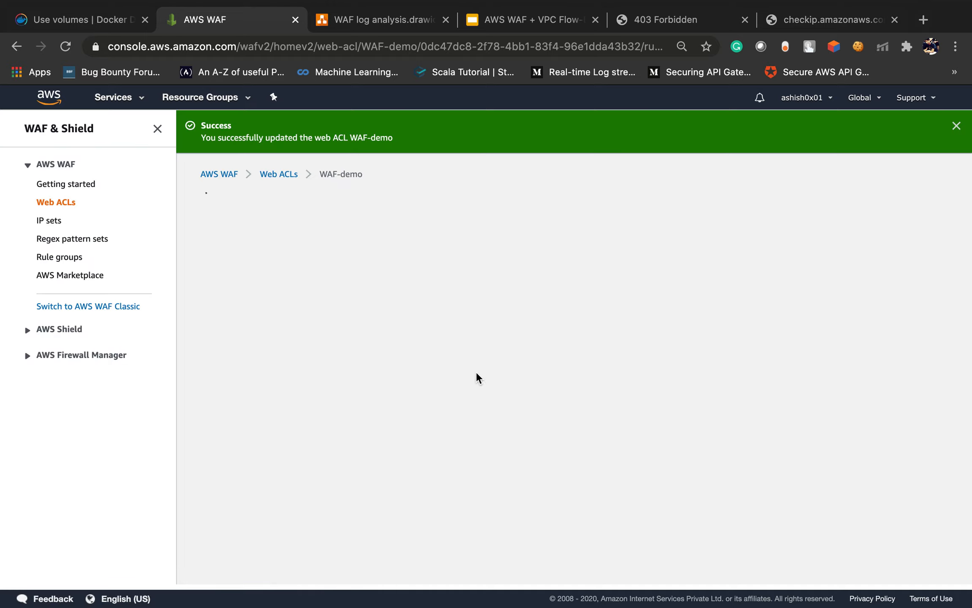
left_click(956, 126)
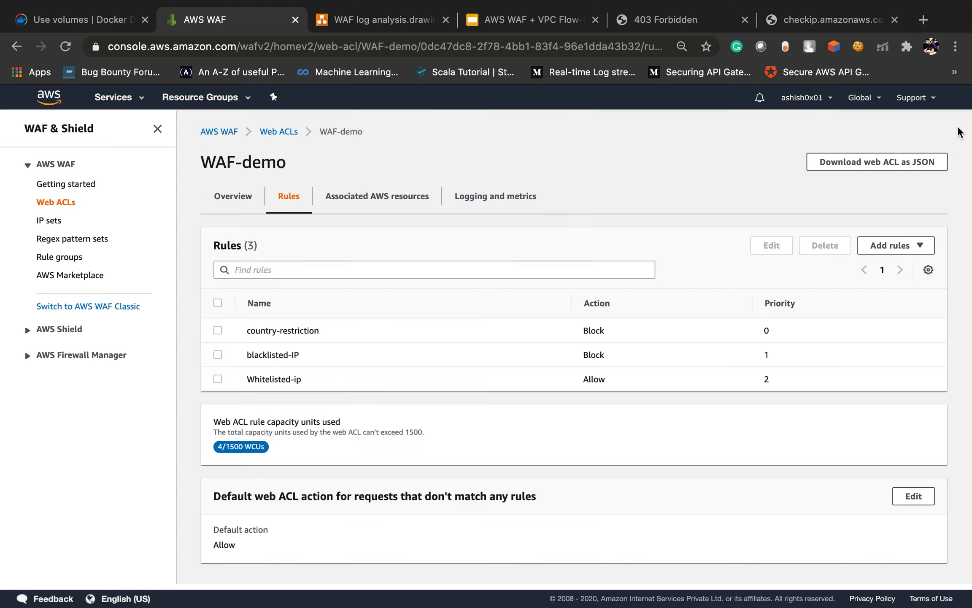
Test access from the whitelisted address by reloading the waf-demo load balancer page twice.
left_click(822, 19)
left_click(676, 20)
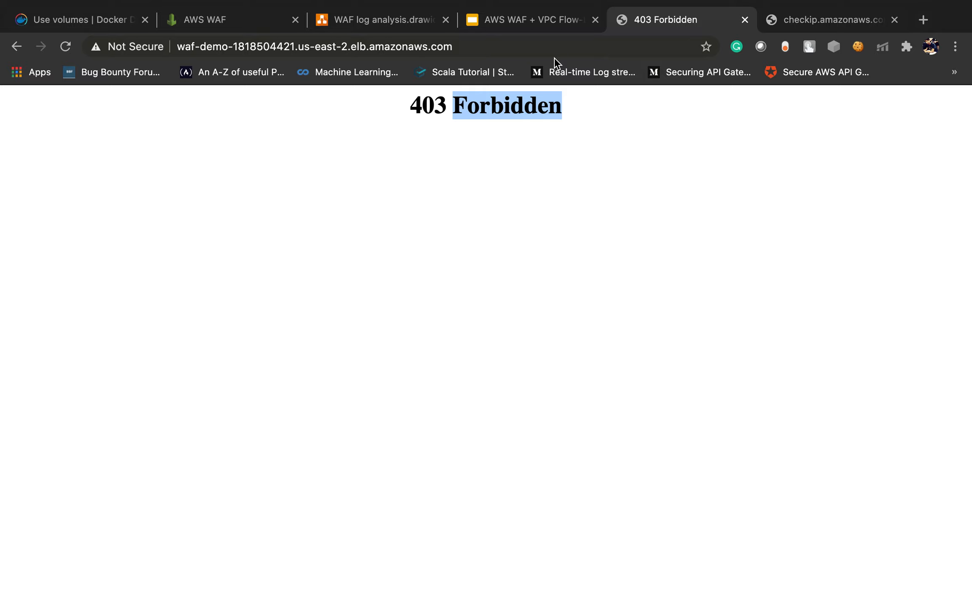
left_click(558, 47)
key("Return")
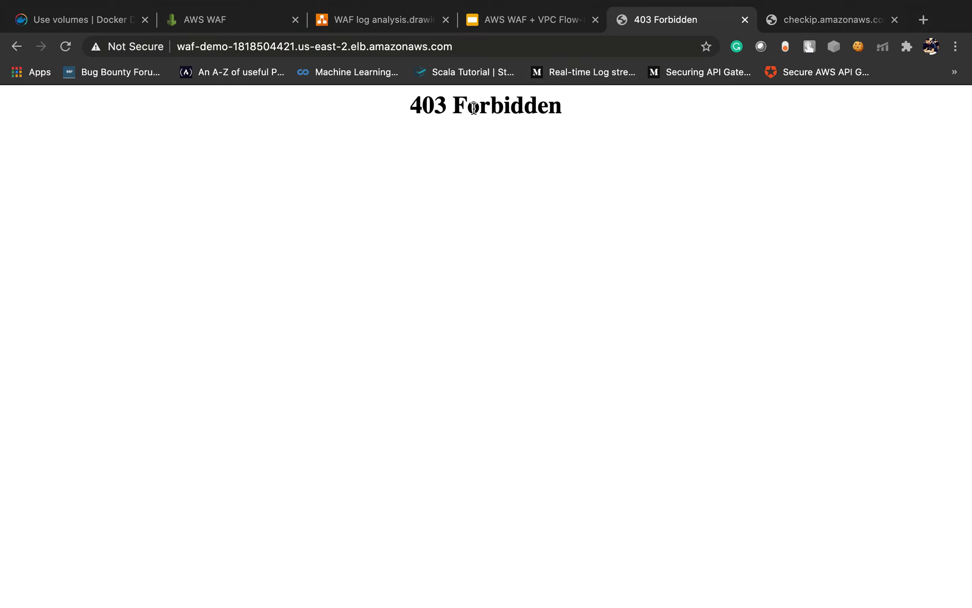
left_click(471, 52)
key("Return")
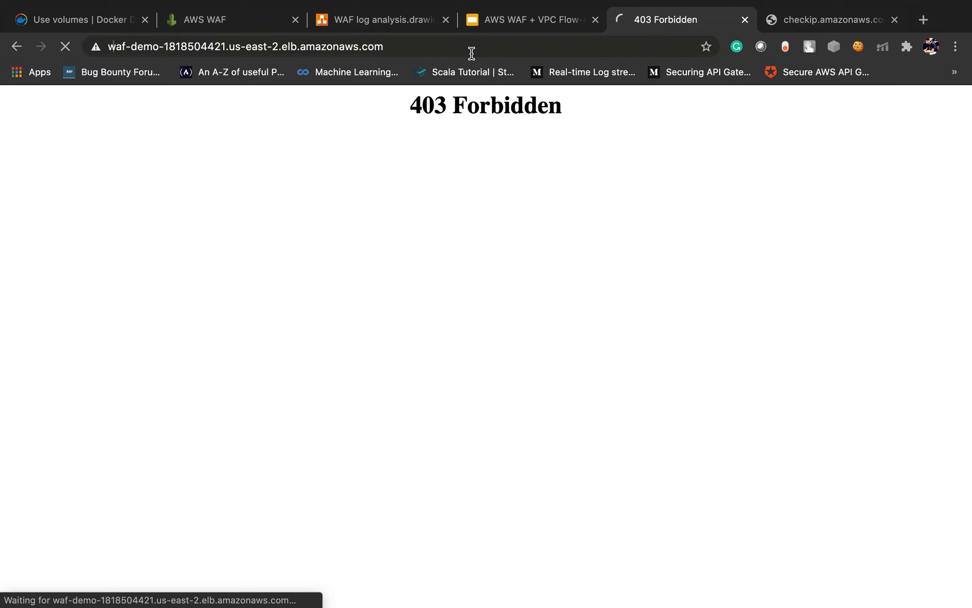
Return to the WAF-demo rules, open the Whitelisted-ip rule for editing, and save it to reach the rule priority settings.
left_click(223, 16)
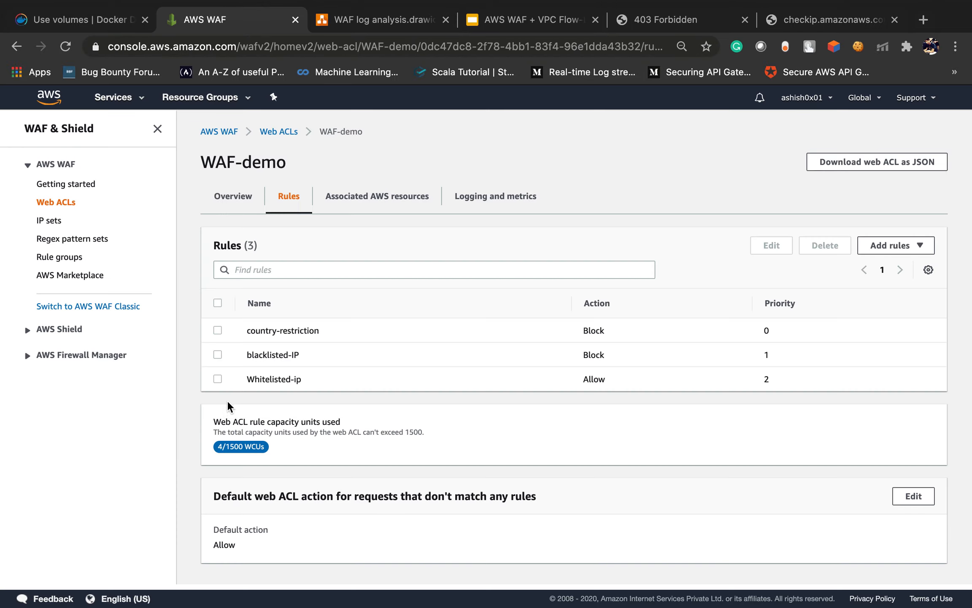
triple_click(274, 332)
triple_click(267, 356)
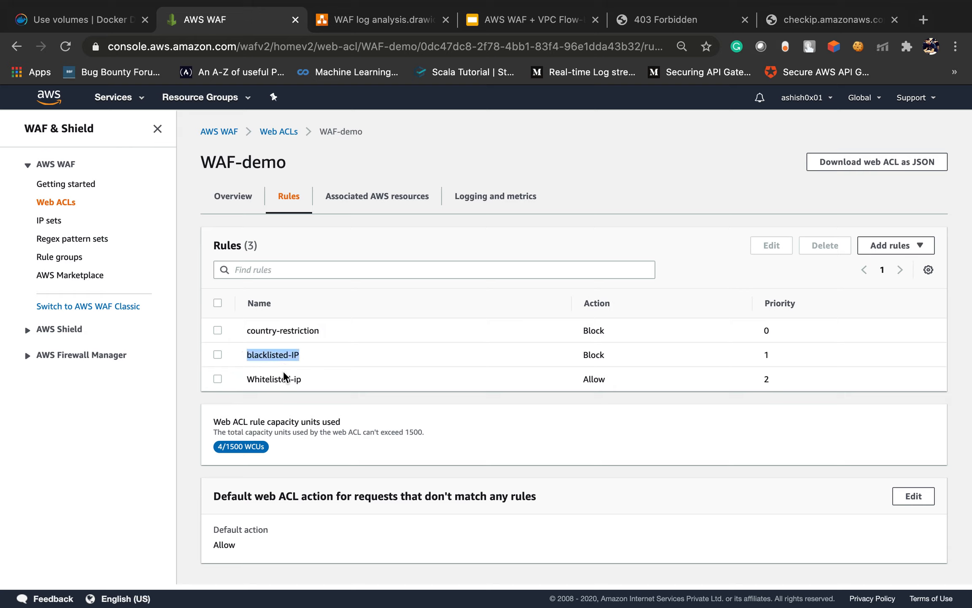
double_click(260, 379)
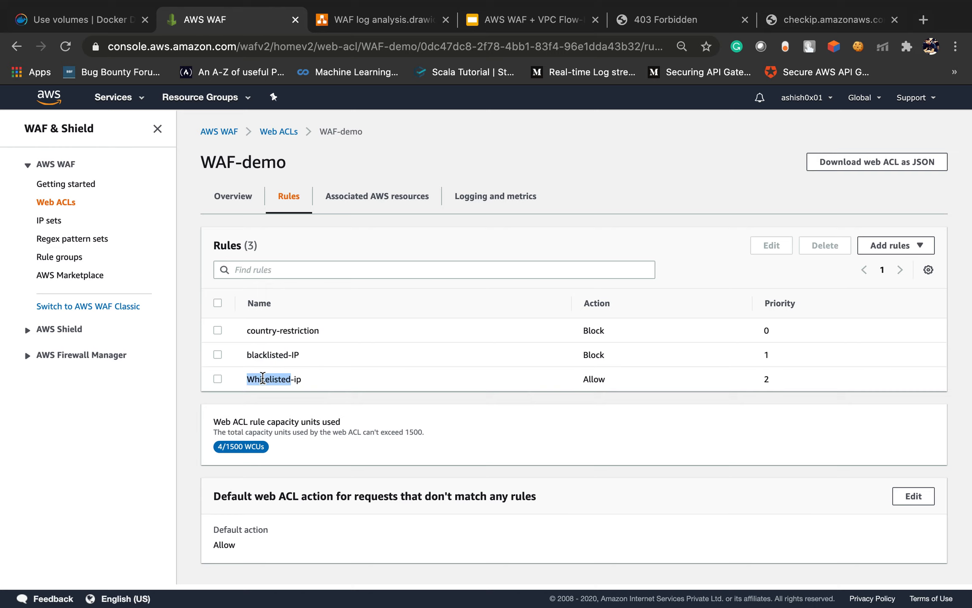
left_click(217, 379)
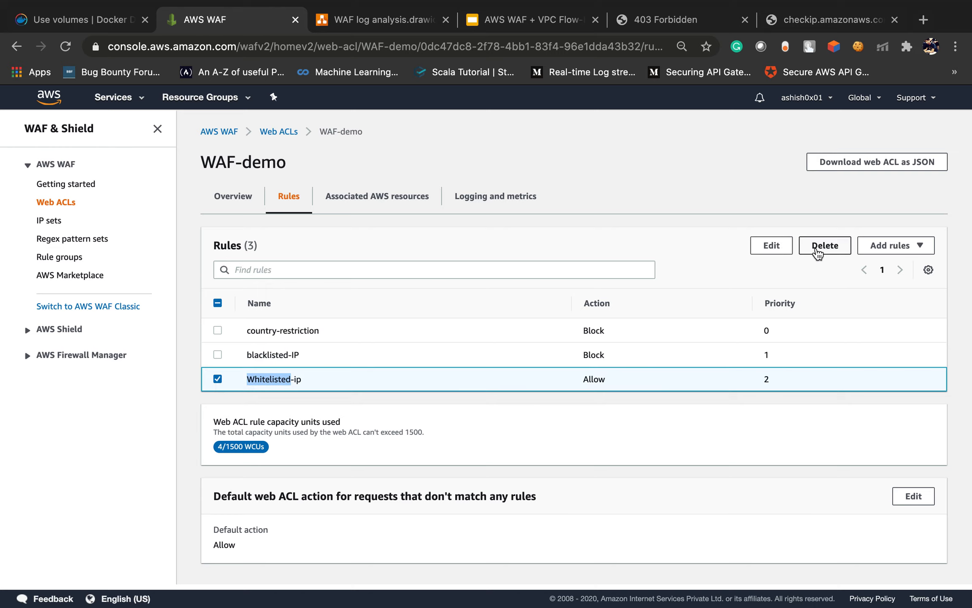
left_click(771, 245)
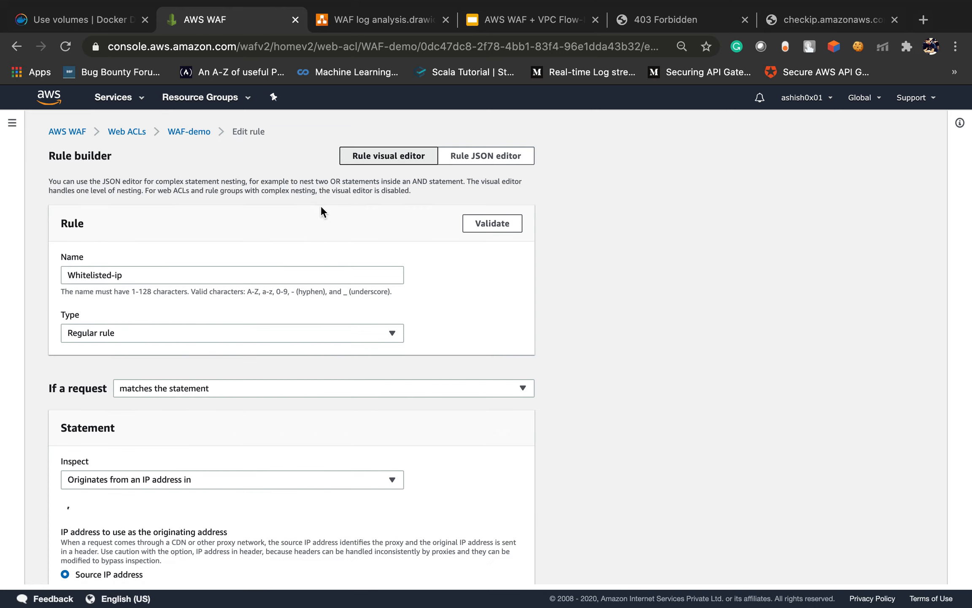
scroll(432, 514, "down", 6)
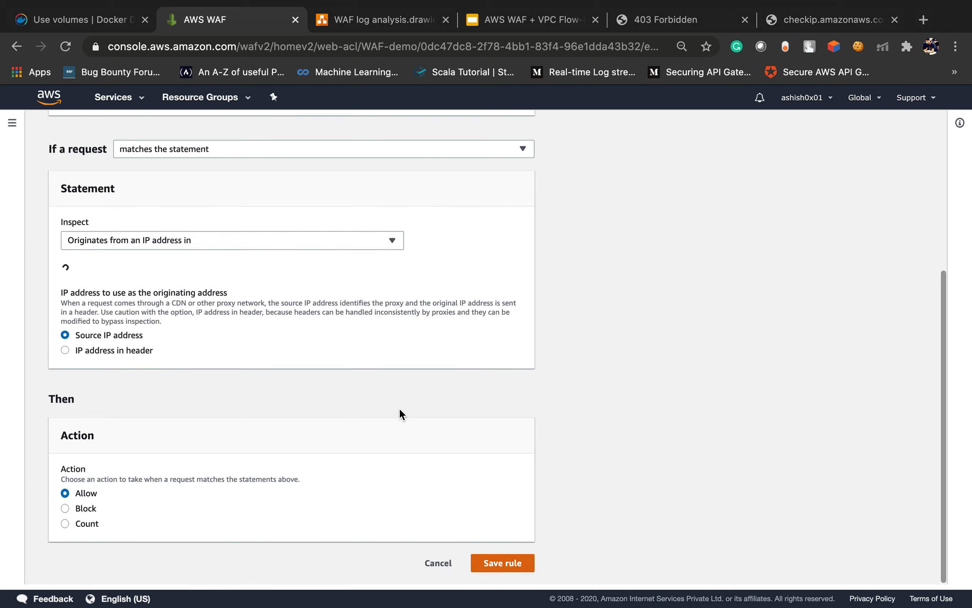
scroll(400, 408, "up", 1)
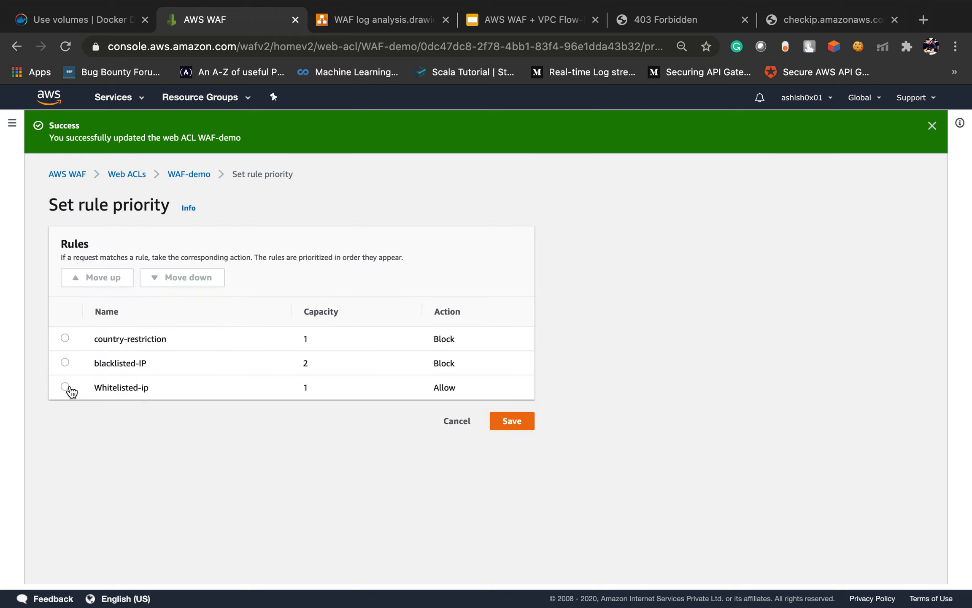
Move the Whitelisted-ip rule above country-restriction and blacklisted-IP, save the priority order, and dismiss the notice.
left_click(66, 387)
left_click(92, 282)
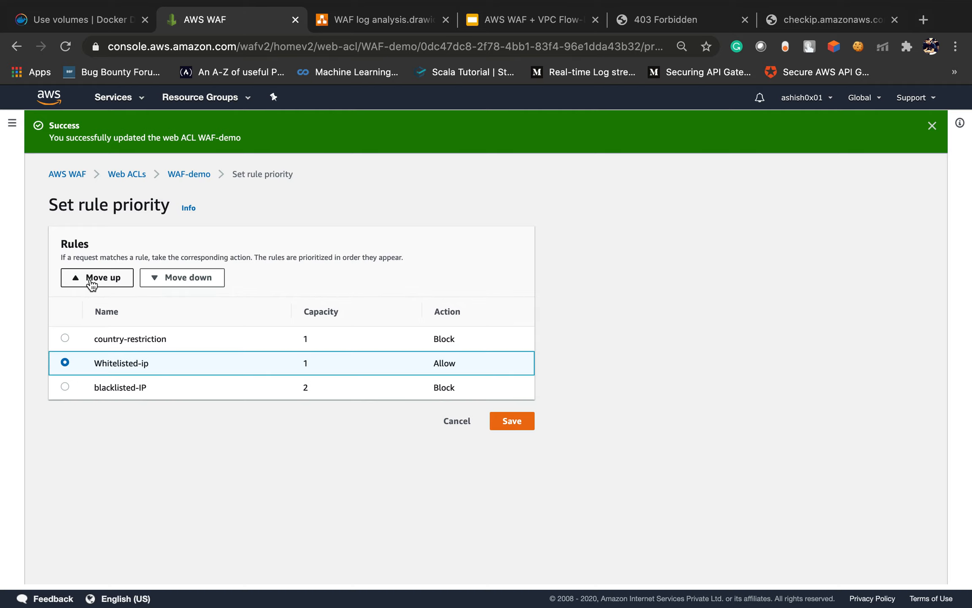
left_click(91, 283)
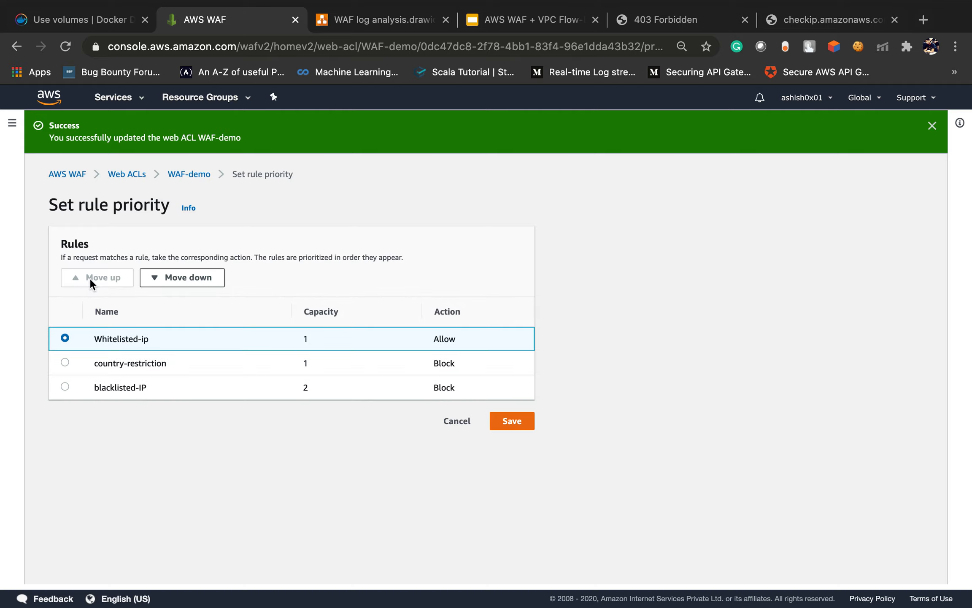
left_click(518, 422)
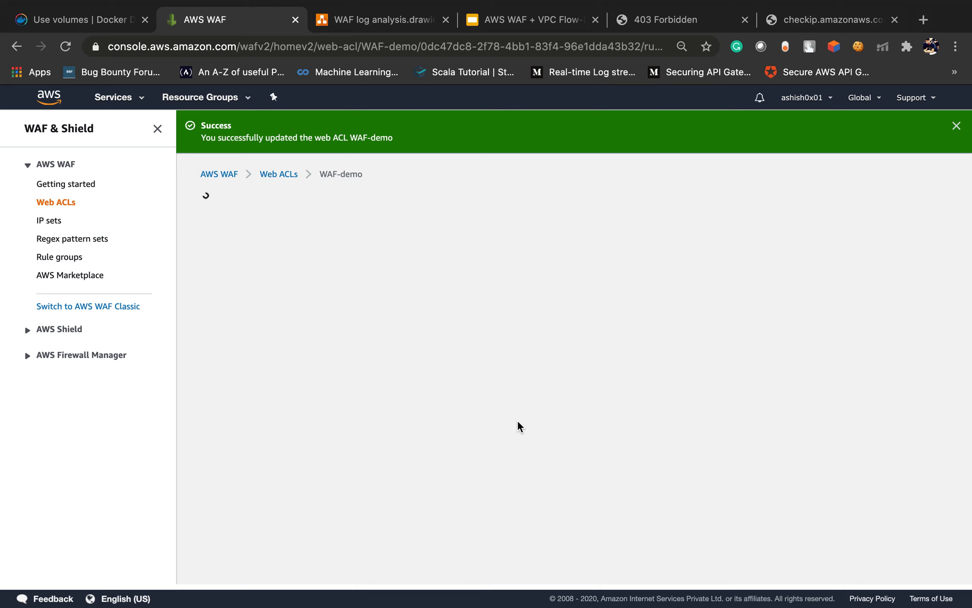
scroll(858, 433, "down", 2)
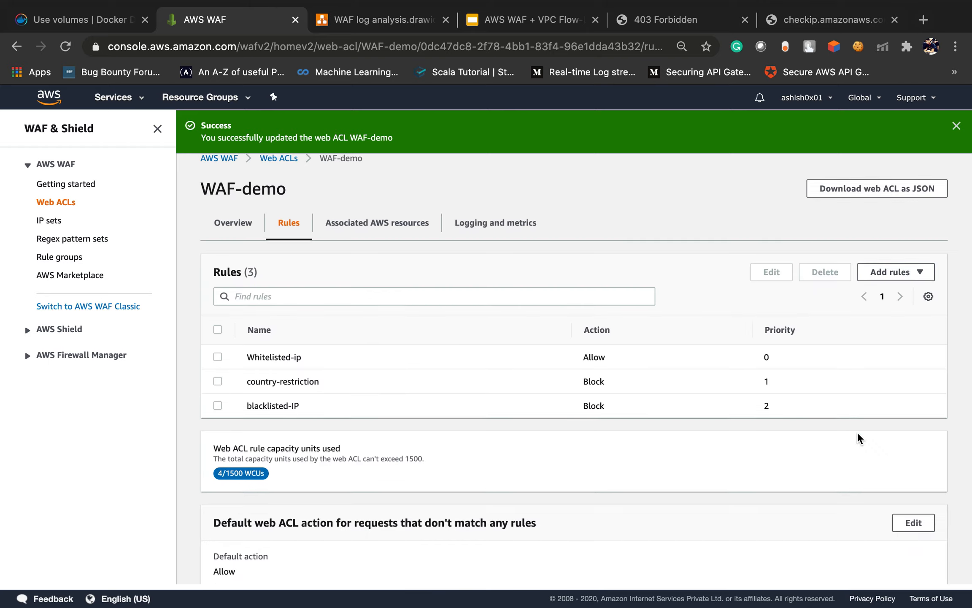
scroll(857, 433, "up", 2)
left_click(957, 125)
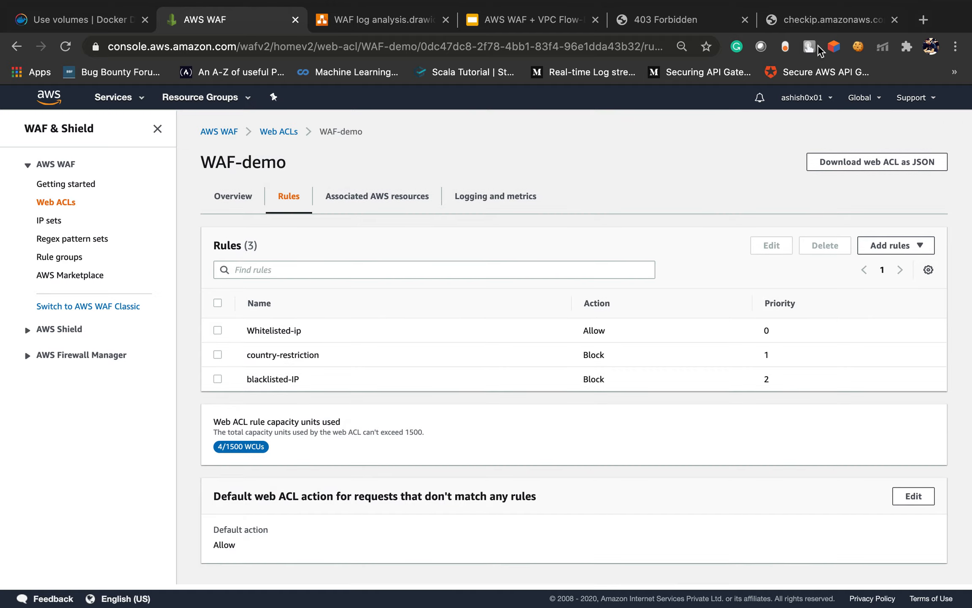
Reload the waf-demo load balancer page to retest access with the new rule order.
left_click(706, 20)
left_click(506, 47)
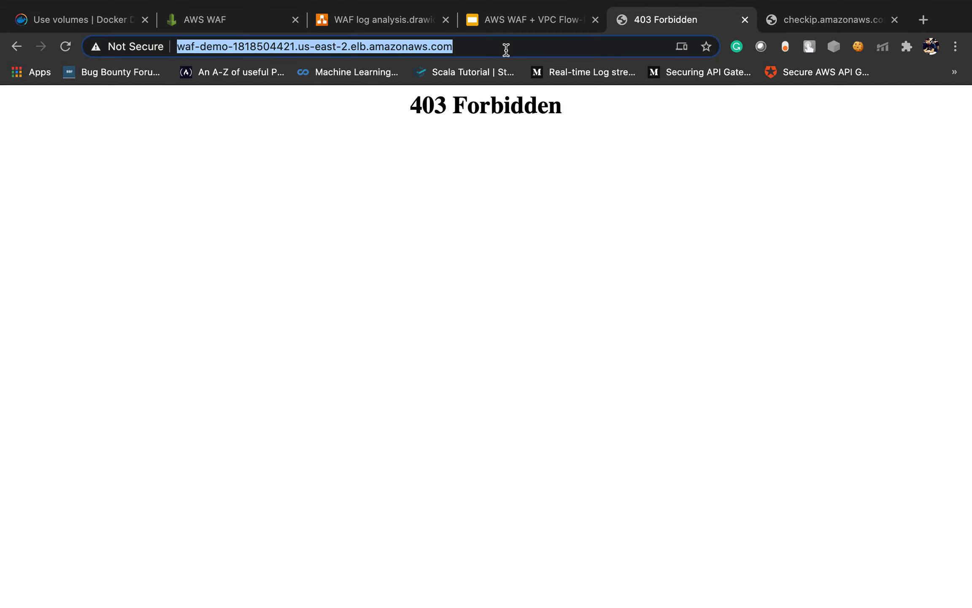
key("Return")
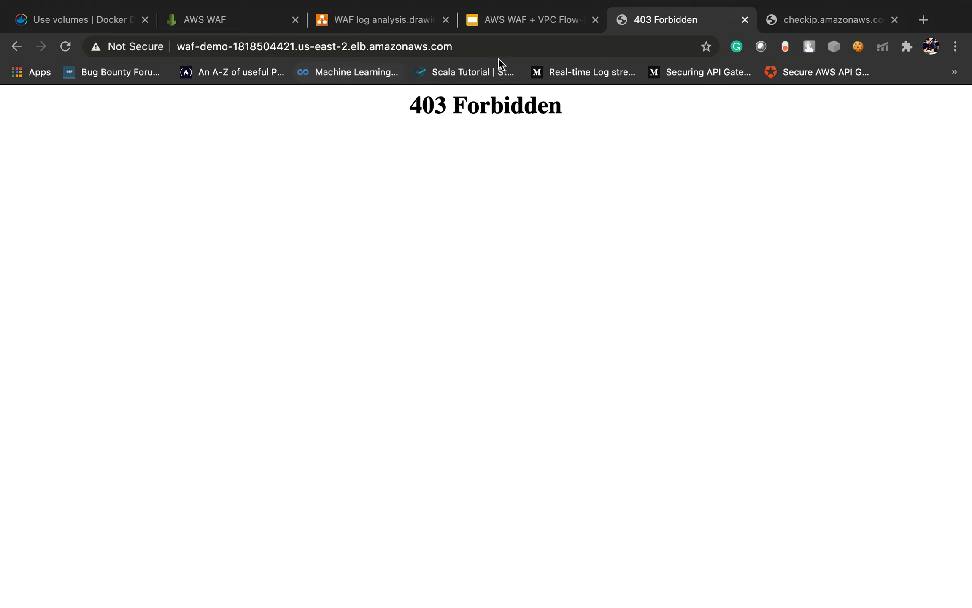
left_click(486, 47)
key("Return")
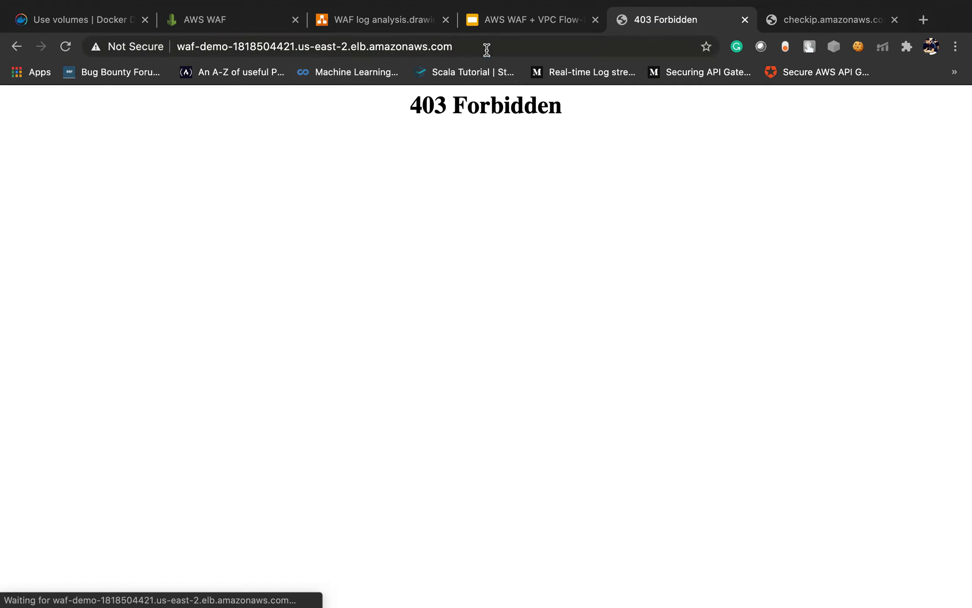
Refresh the WAF-demo rules page and recheck the current public IP address at checkip.amazonaws.com.
left_click(244, 28)
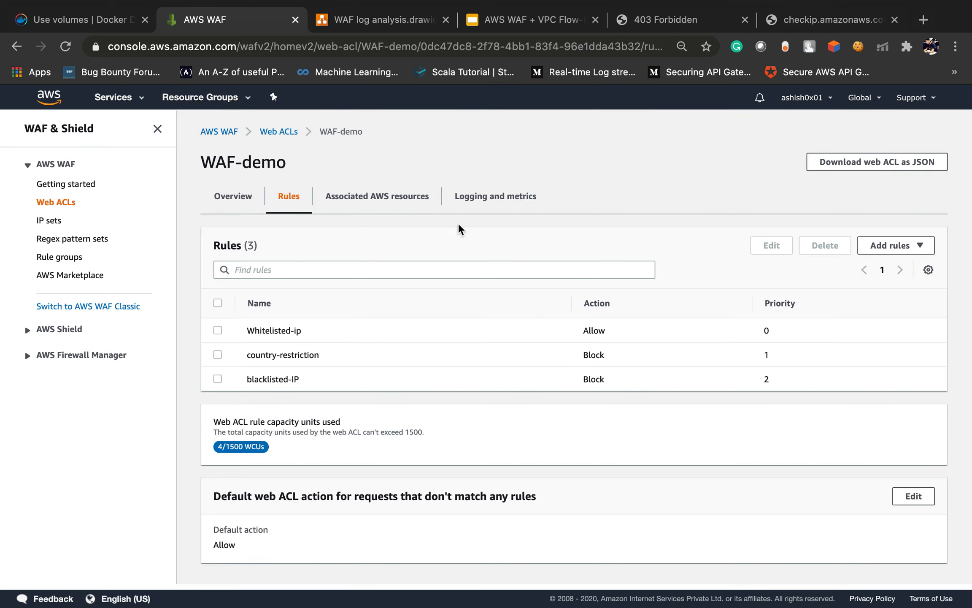
left_click(67, 47)
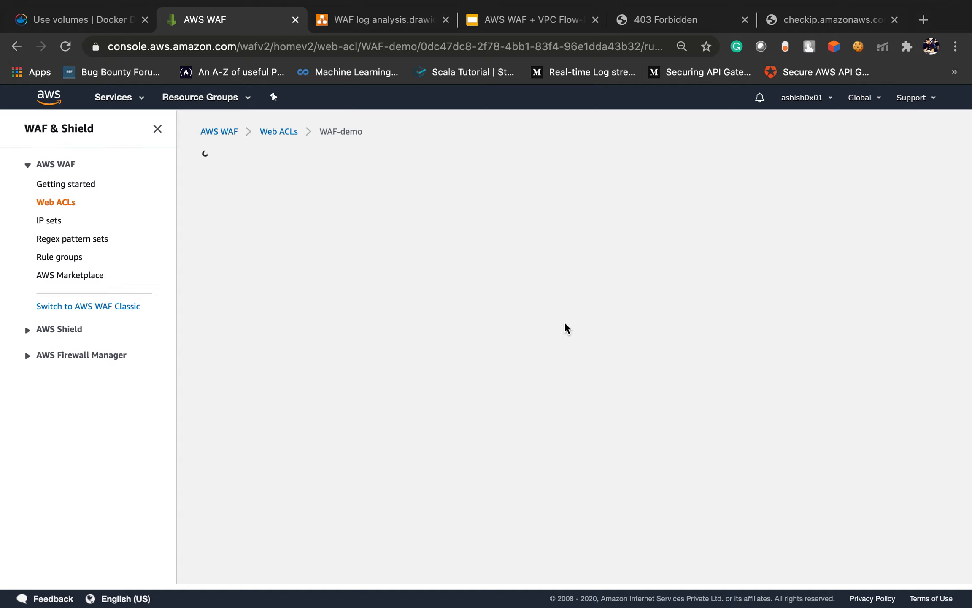
left_click(826, 16)
left_click(350, 48)
key("Return")
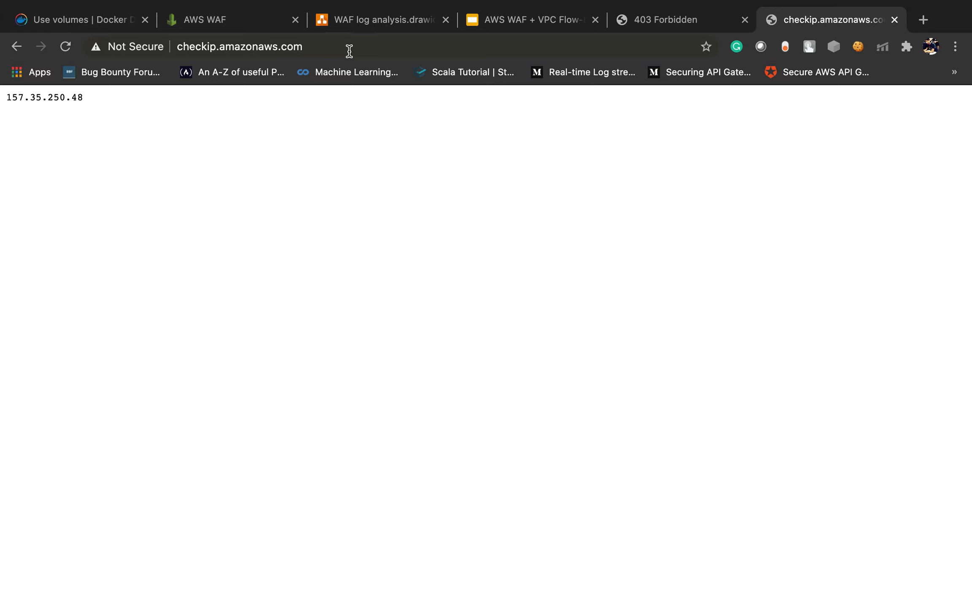
left_click(349, 48)
key("Return")
Load the waf-demo load balancer page once more and highlight its response text.
left_click(651, 21)
left_click(488, 46)
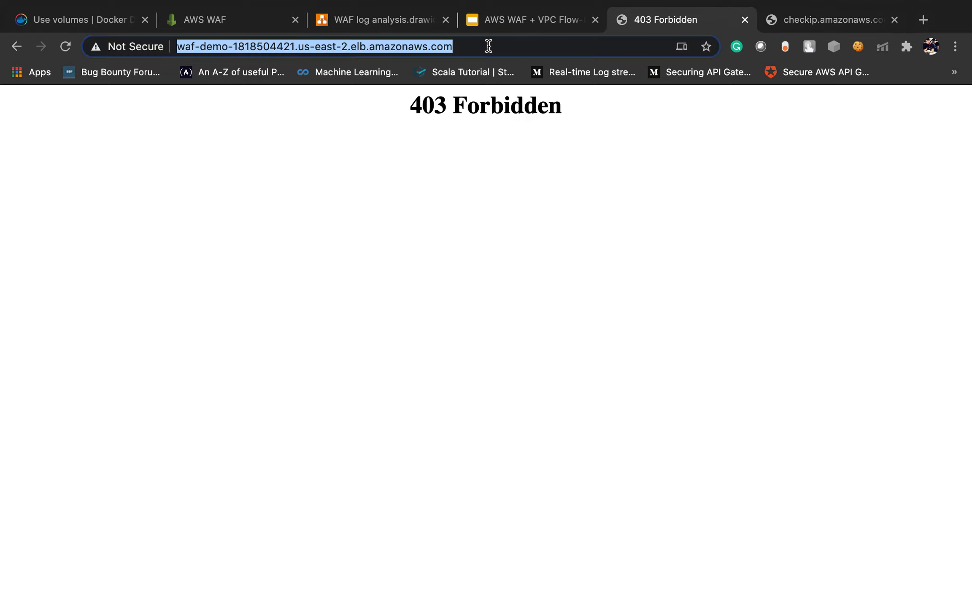
key("Return")
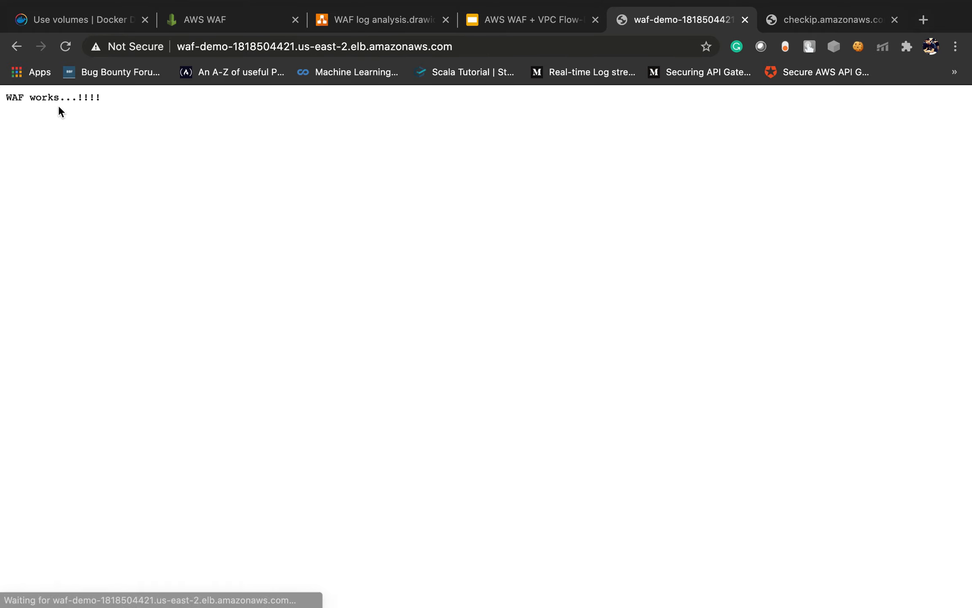
triple_click(57, 98)
Switch to Terminal and rerun the loop that sends 150 curl requests to the waf-demo load balancer.
key("ctrl+Left")
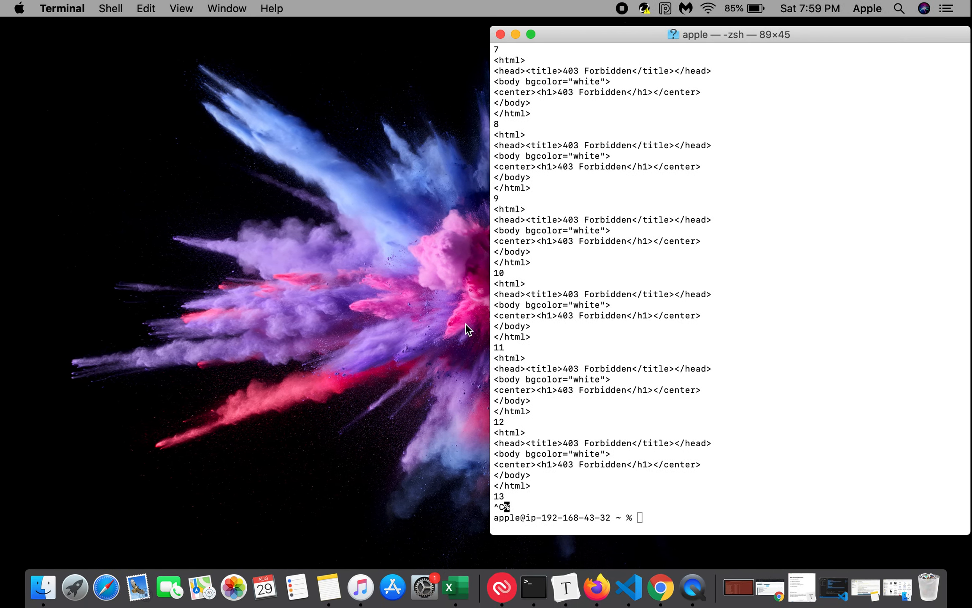
key("Up")
key("Return")
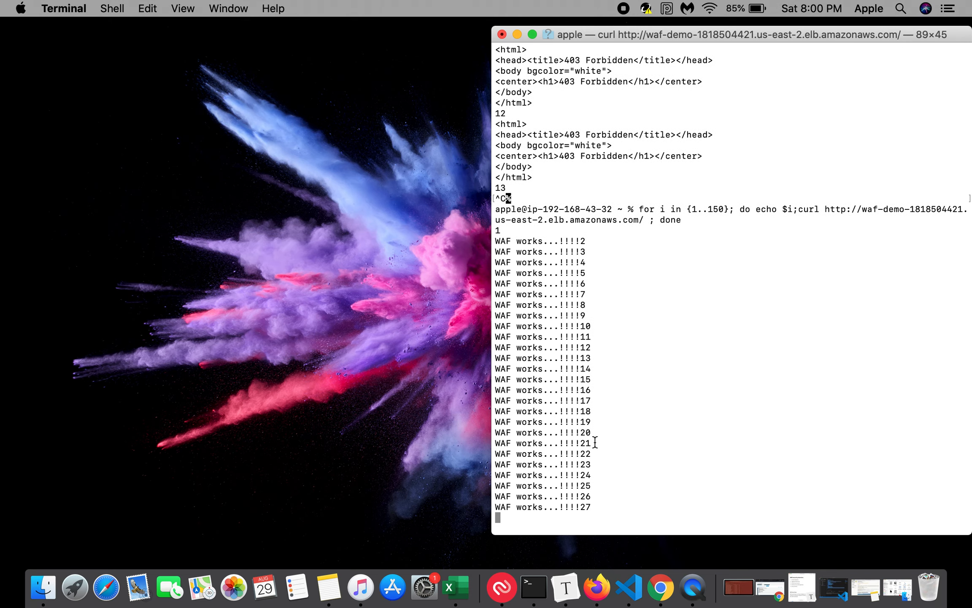
Return to the WAF-demo web ACL in the browser and review its logging, sampled requests and CloudWatch metrics settings.
key("ctrl+Right")
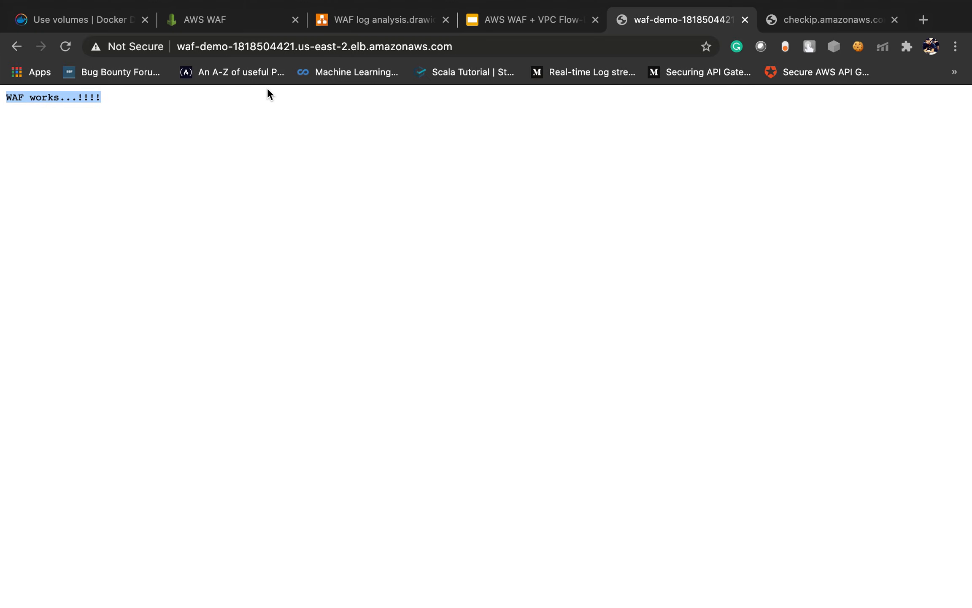
left_click(231, 22)
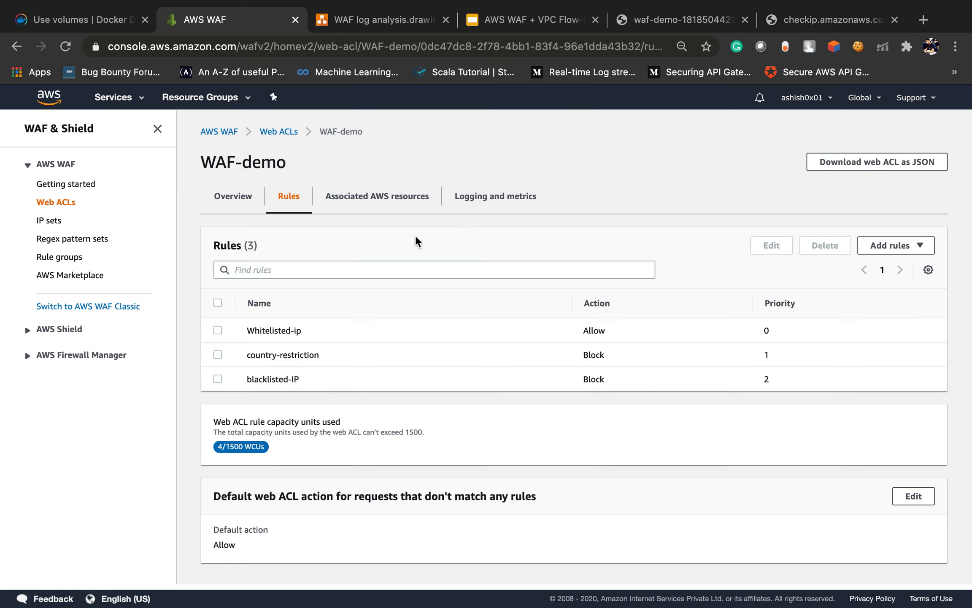
left_click(509, 199)
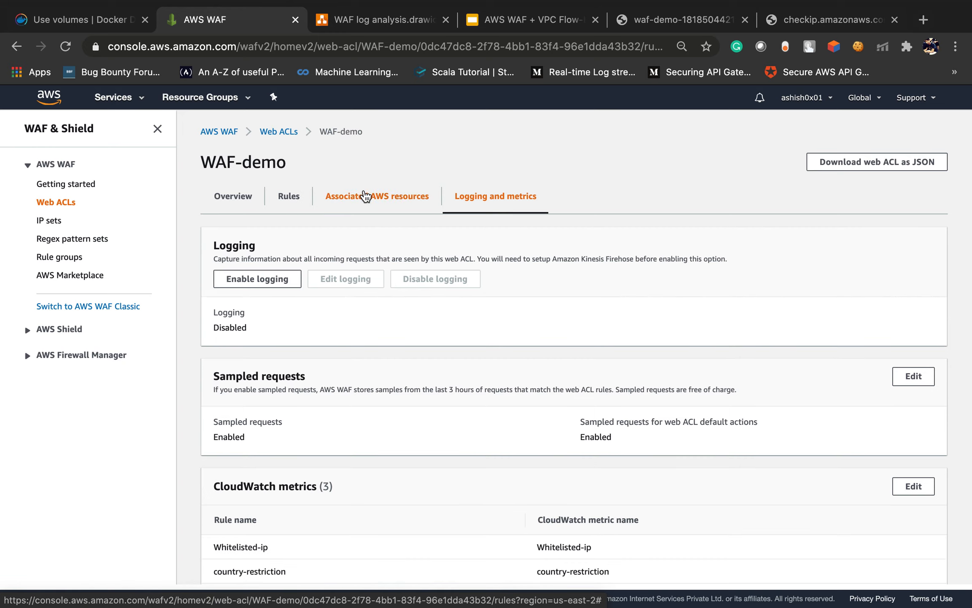
scroll(312, 377, "down", 3)
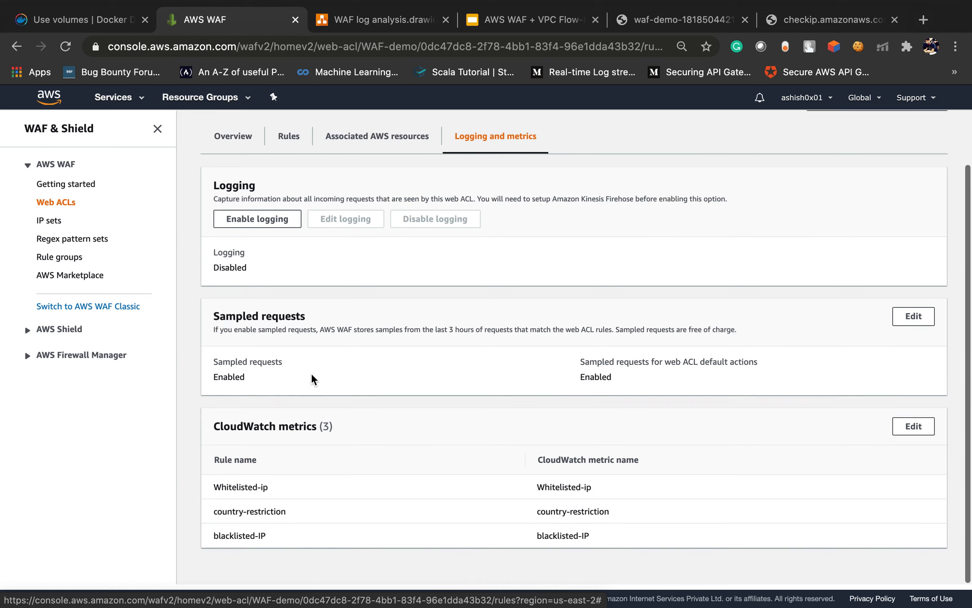